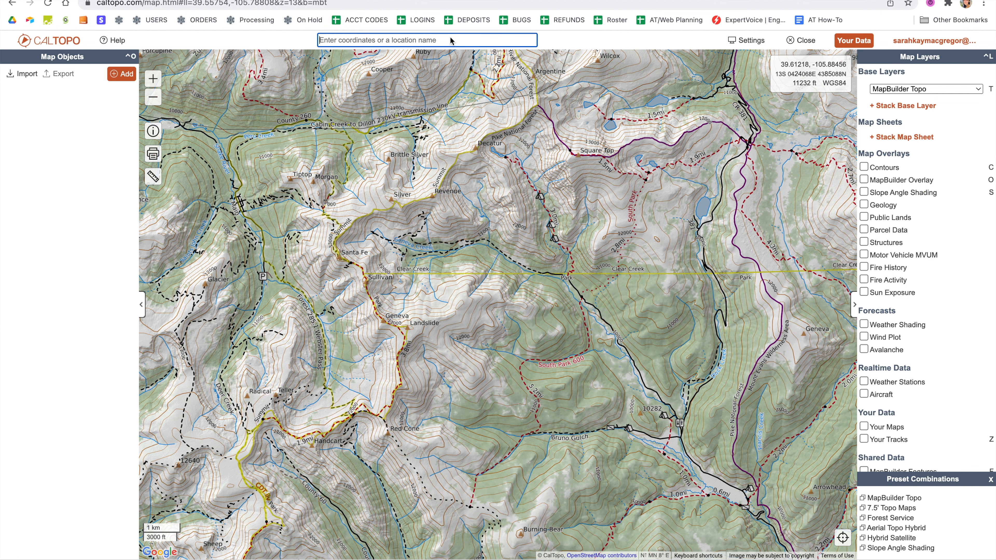
Step: Search for Estes Park, CO and bring the Hidden Valley area west of town, along US 34, into view
type("estes park, co")
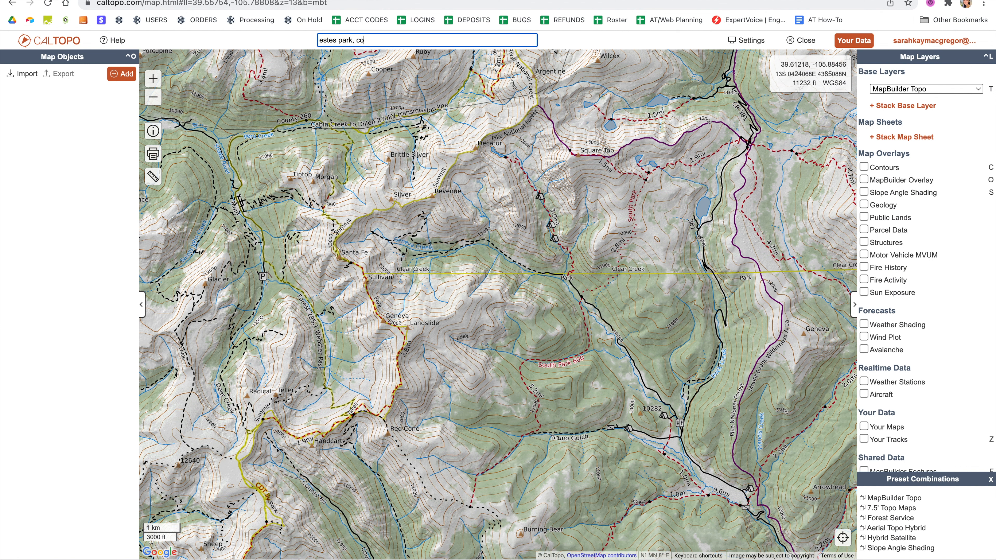
key("Return")
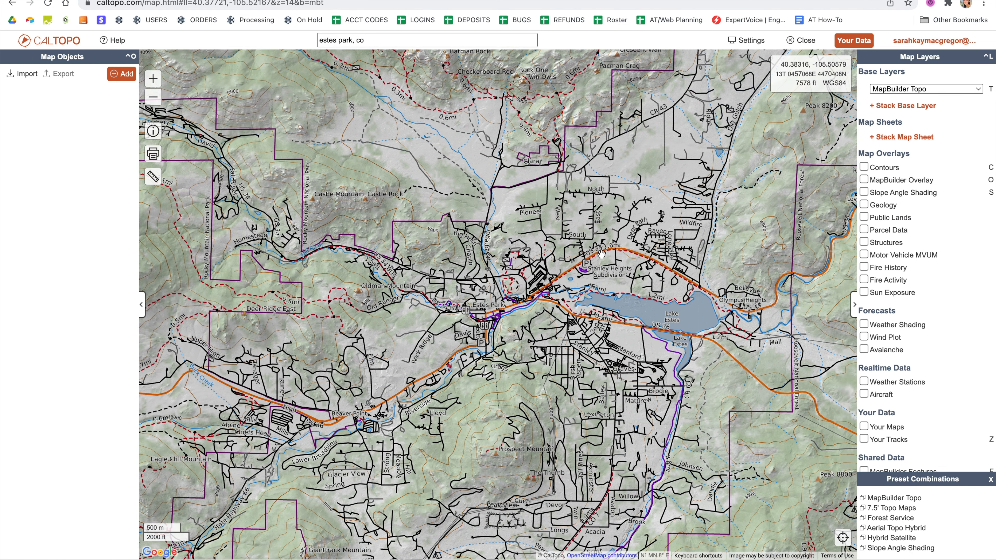
scroll(601, 254, "down", 3)
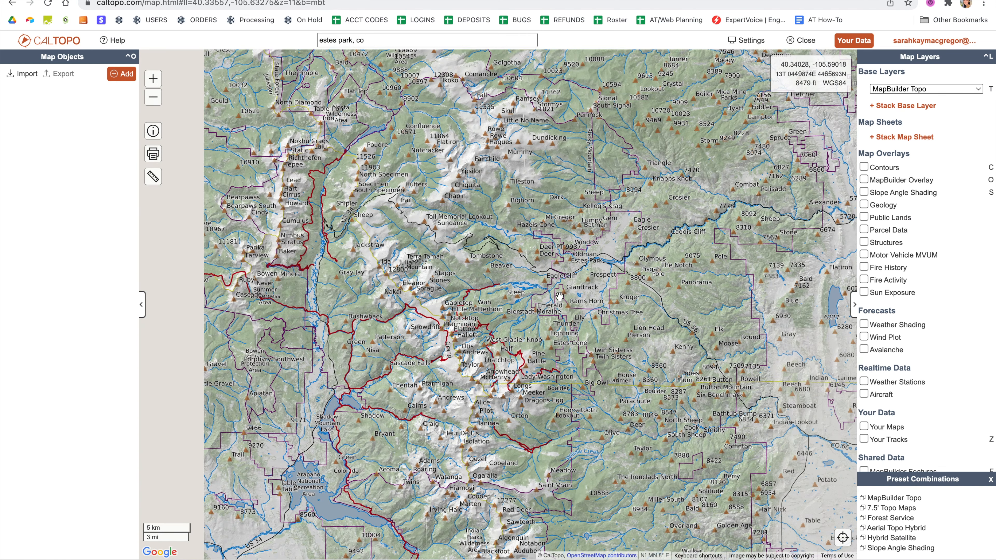
scroll(599, 257, "up", 2)
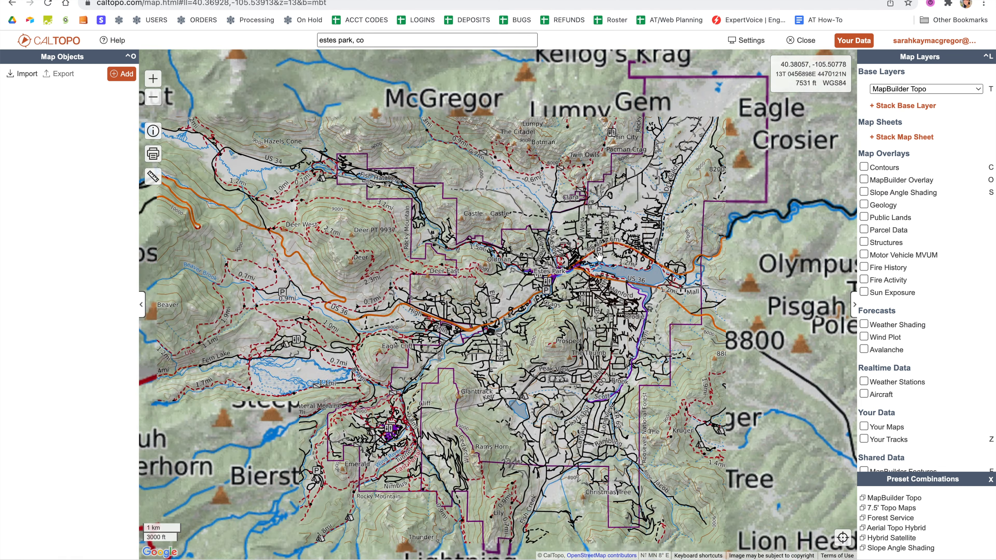
left_click_drag(523, 292, 739, 276)
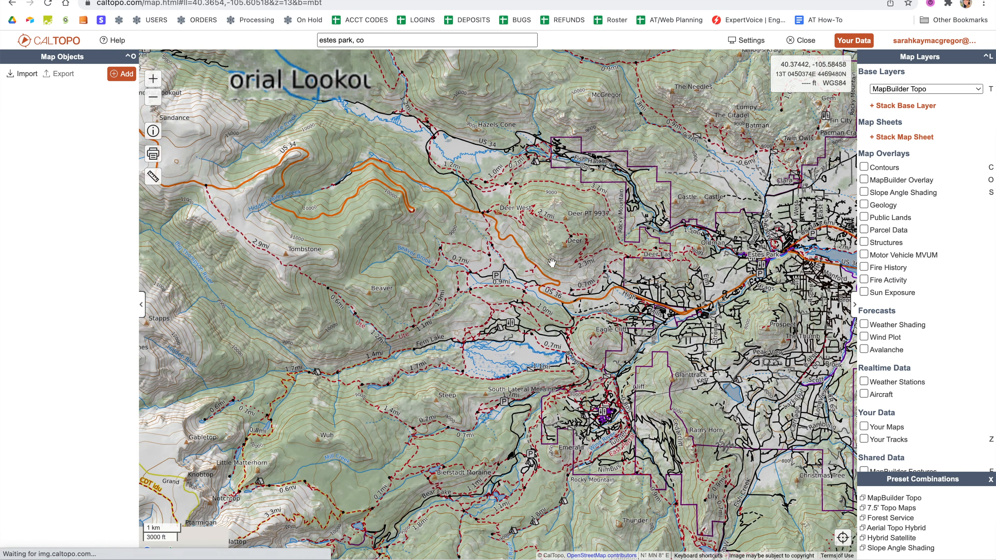
left_click_drag(495, 211, 635, 223)
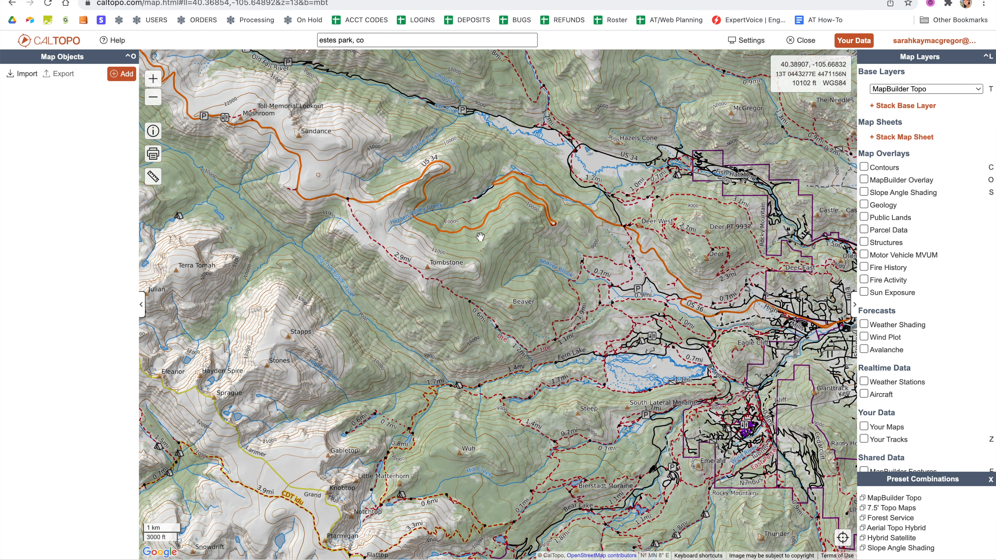
scroll(472, 196, "up", 1)
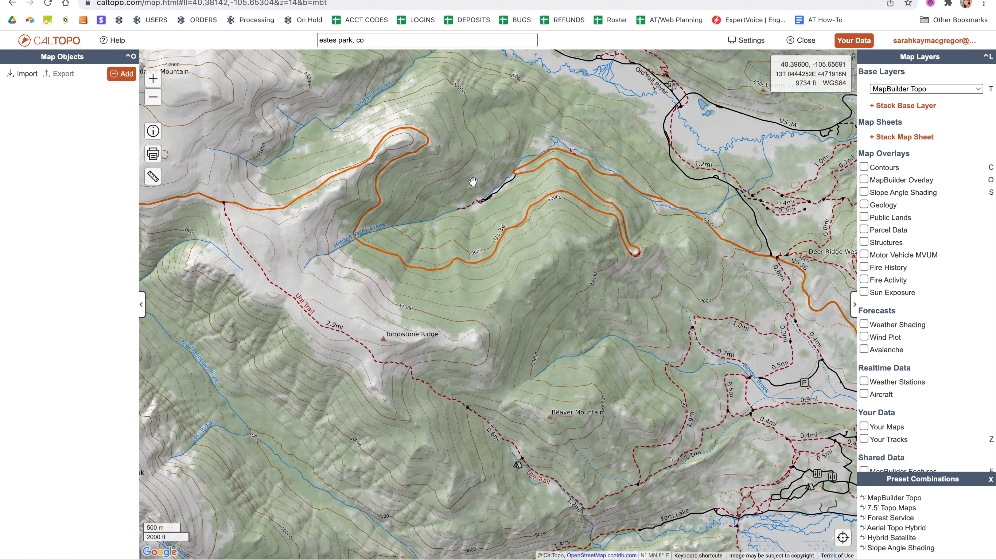
left_click_drag(453, 209, 473, 298)
scroll(473, 297, "up", 1)
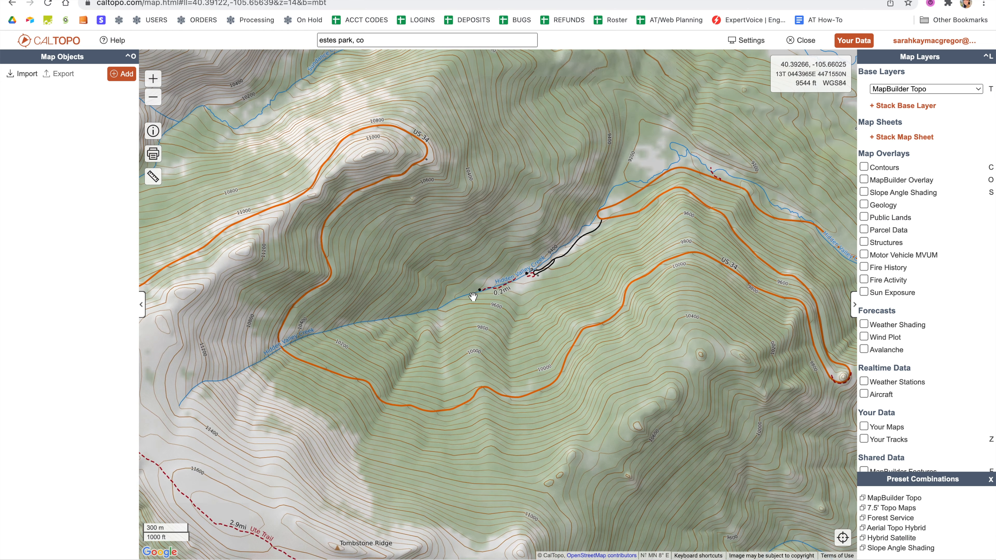
scroll(473, 297, "down", 1)
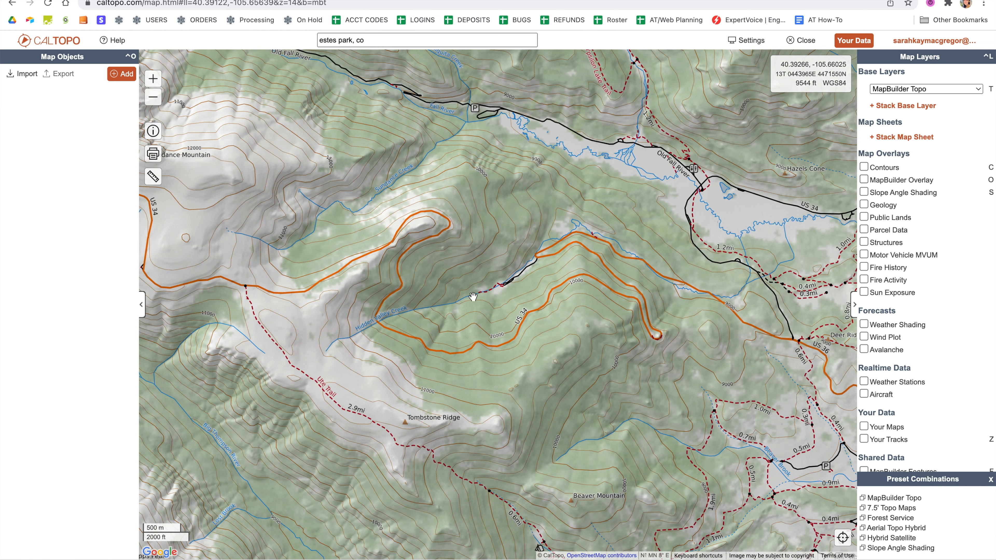
Step: Change the base layer to Forest Service and stack Shaded Relief over it at 30% opacity
left_click(926, 89)
left_click(904, 119)
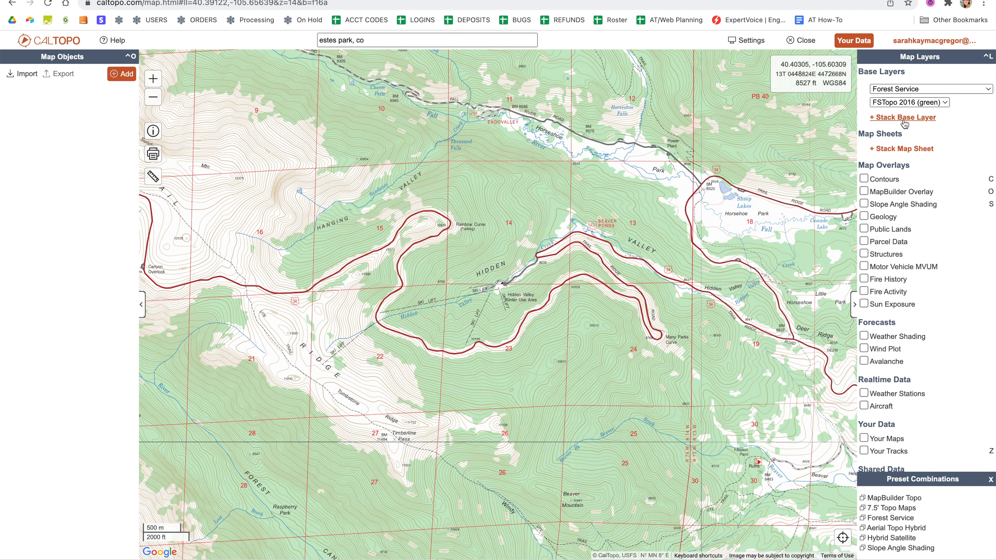
left_click(888, 120)
left_click(894, 118)
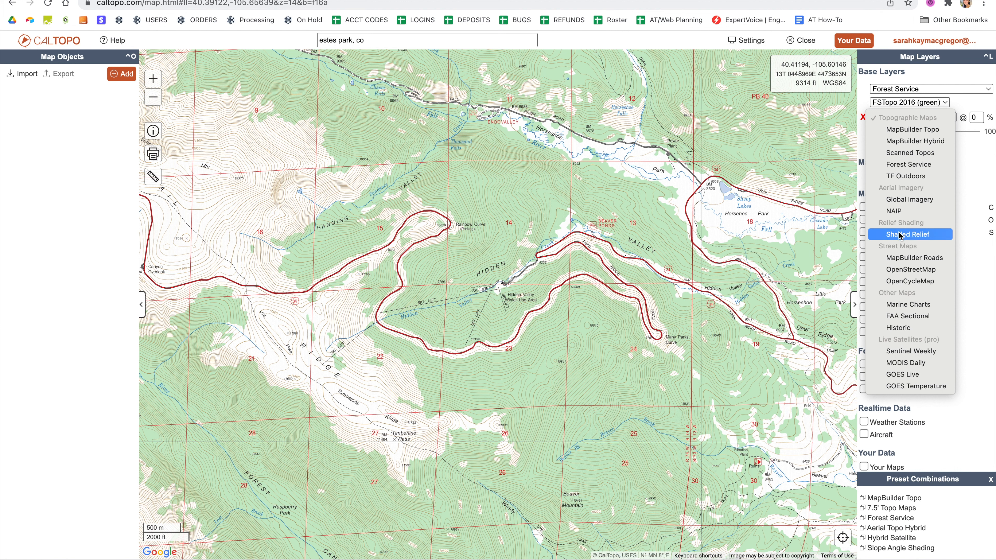
left_click(909, 235)
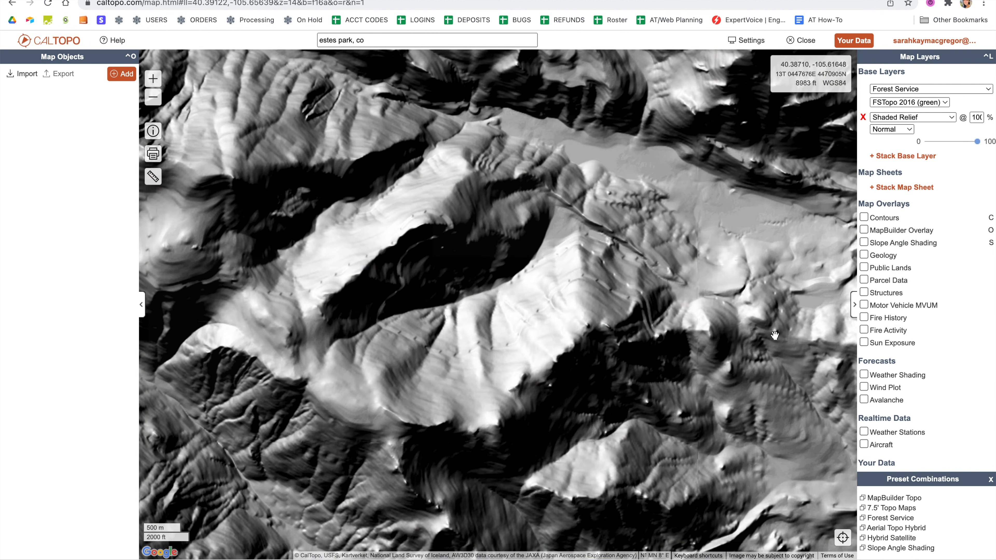
left_click_drag(977, 144, 942, 144)
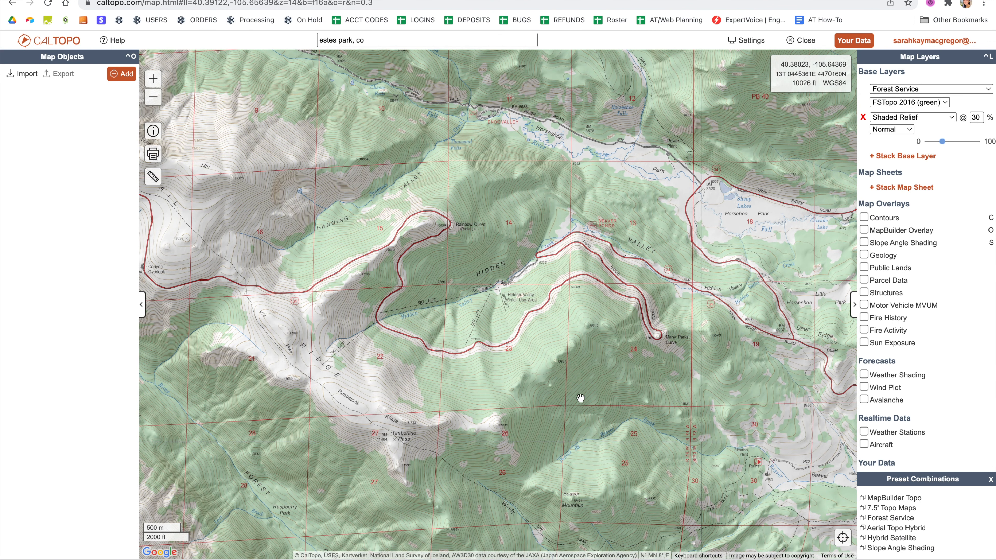
Step: Stack Global Imagery as an additional base layer and set its opacity to 79%
left_click(894, 156)
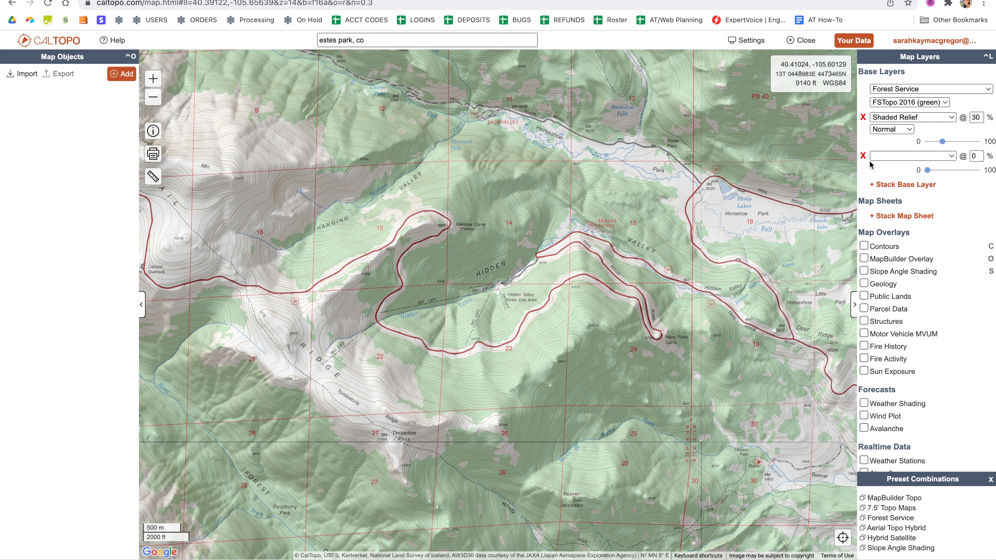
left_click(862, 156)
left_click(902, 157)
left_click(902, 159)
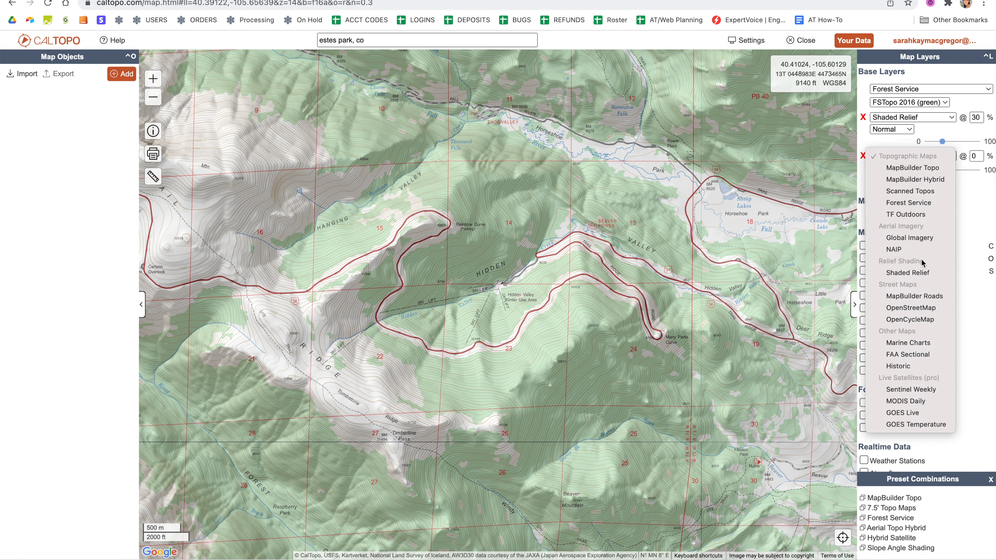
left_click(928, 238)
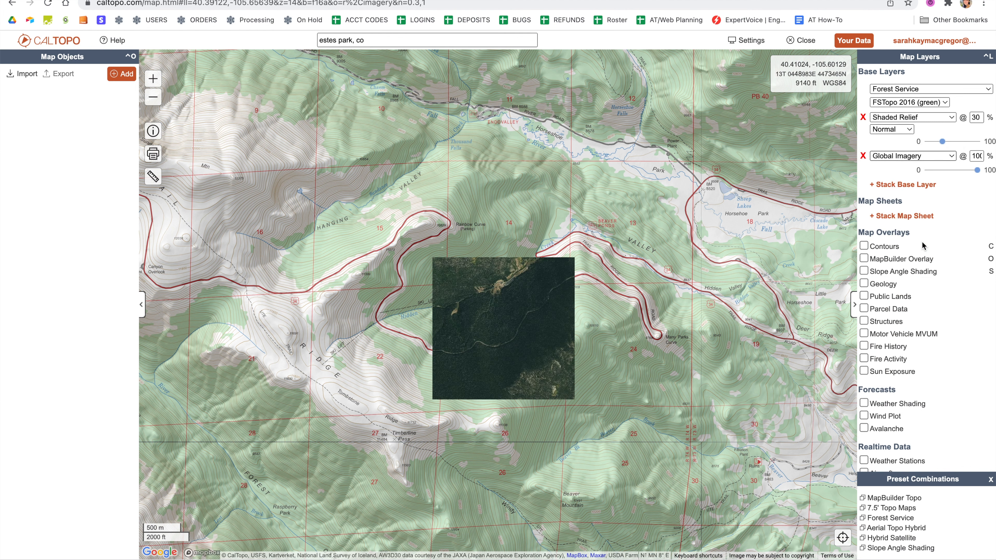
mouse_move(977, 171)
left_mouse_down()
mouse_move(929, 180)
mouse_move(968, 186)
left_mouse_up()
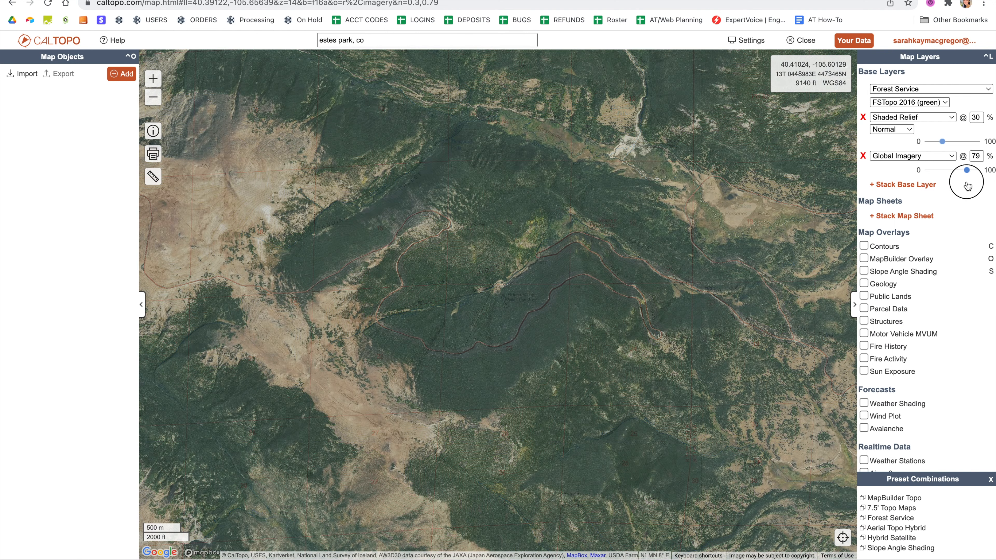
Step: Examine the Hidden Valley ski-lift clearings up close, comparing Global Imagery at 41% and 100% opacity
scroll(503, 317, "up", 4)
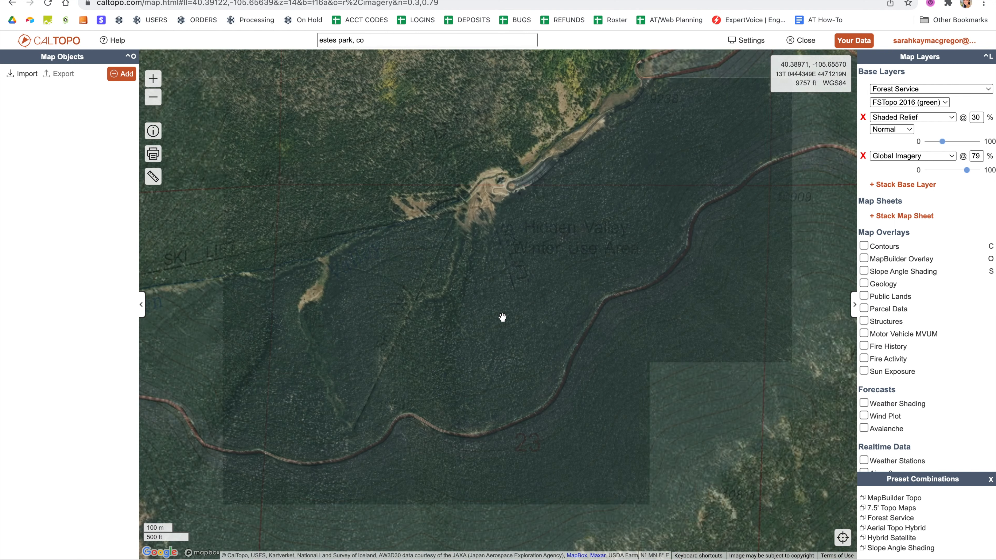
scroll(464, 277, "up", 2)
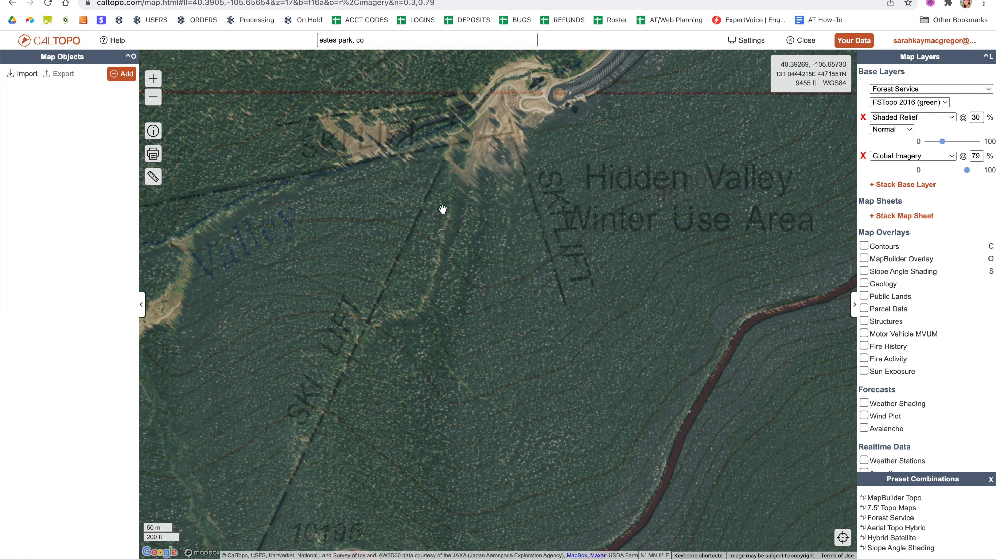
left_click_drag(447, 267, 498, 183)
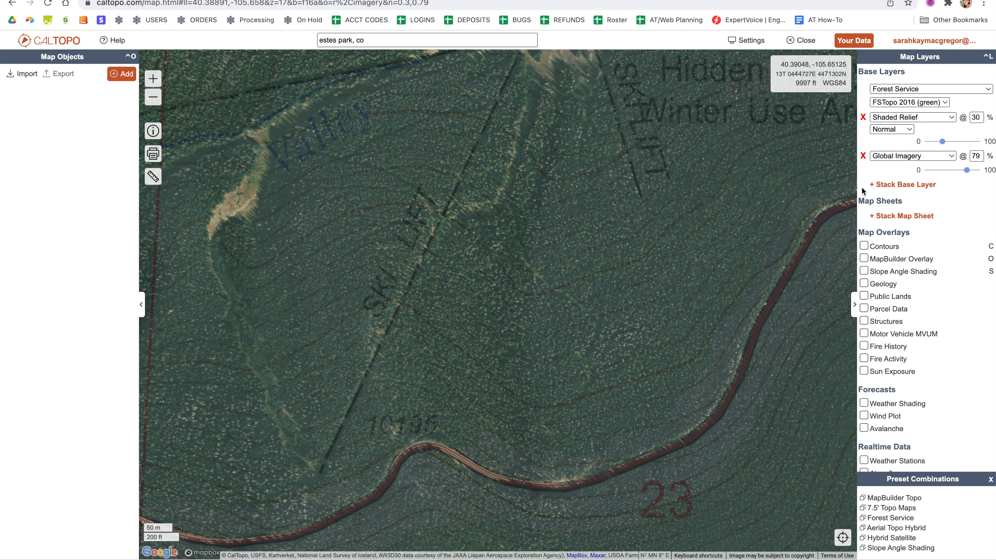
left_click_drag(967, 169, 949, 177)
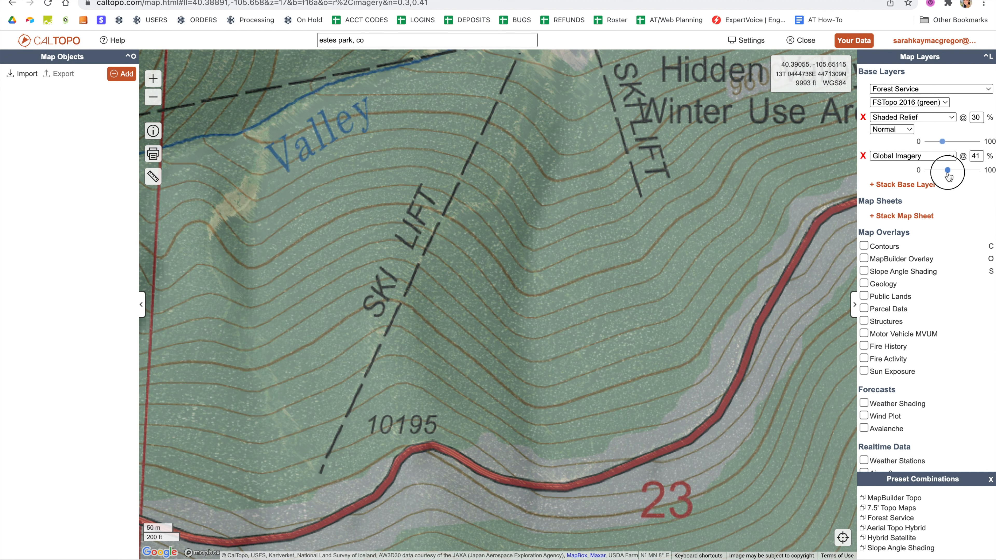
left_click_drag(949, 177, 985, 173)
Step: Enable the Contours and Slope Angle Shading overlays for the Hidden Valley terrain
left_click(864, 247)
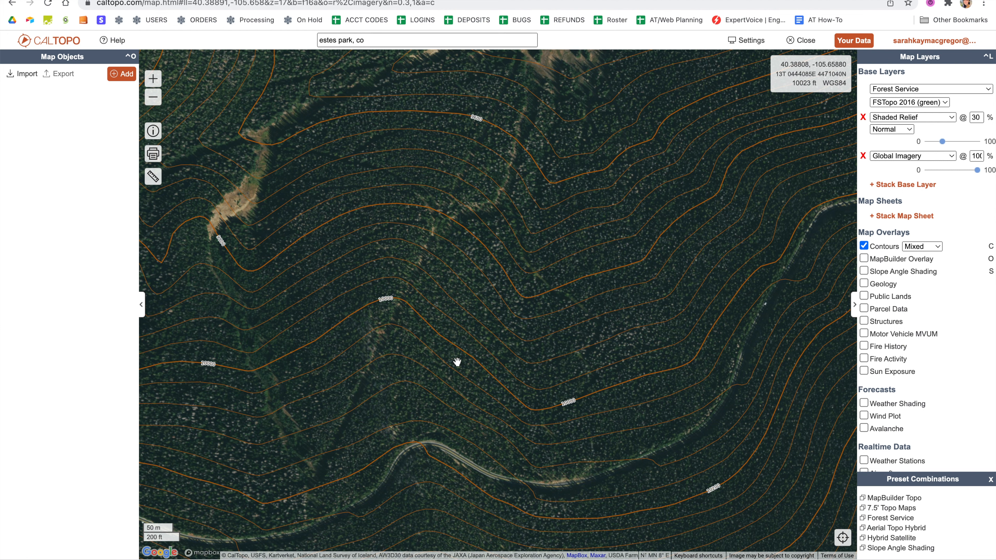
scroll(458, 361, "down", 2)
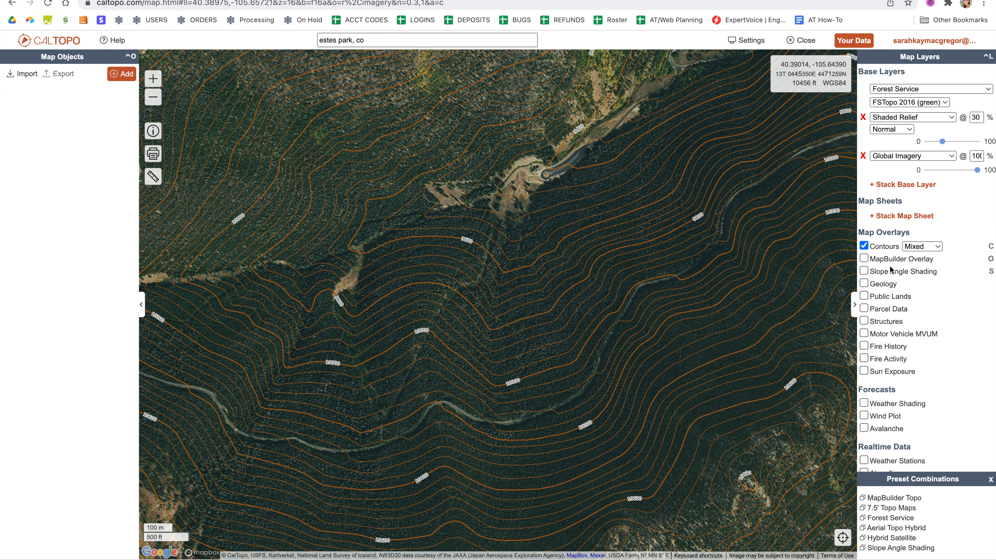
left_click(864, 272)
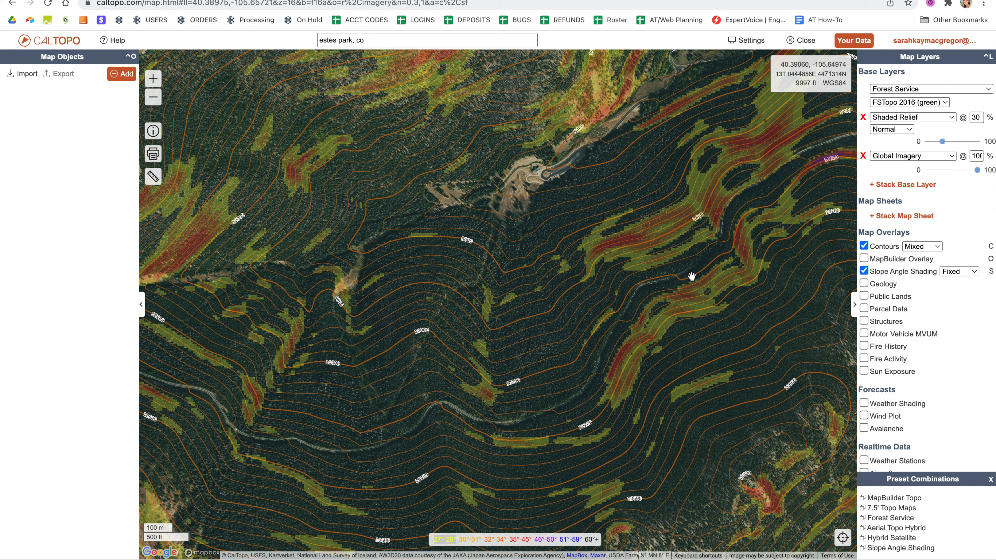
Step: Reduce the Global Imagery opacity to about 51% and disable the Contours overlay
left_click(977, 172)
left_click_drag(977, 172, 952, 171)
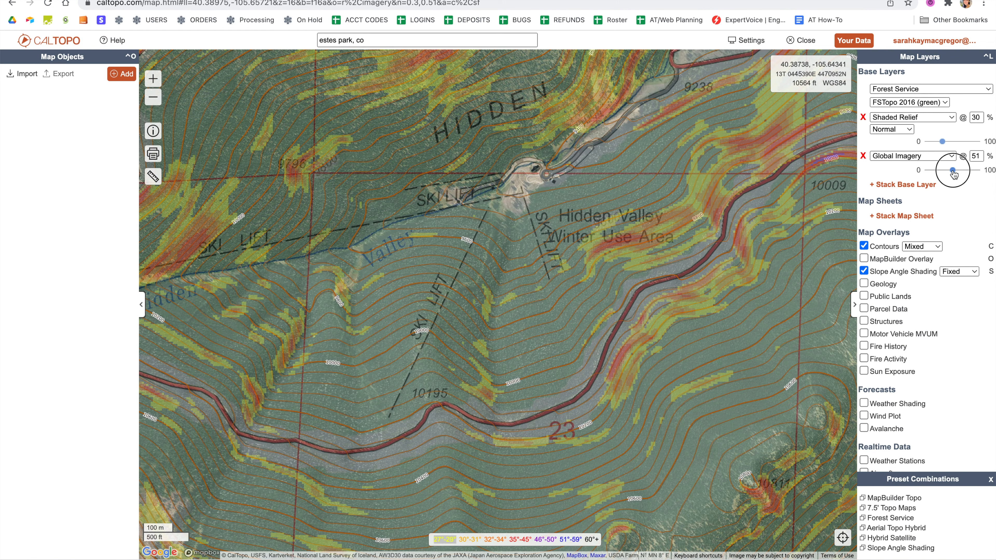
left_click(864, 246)
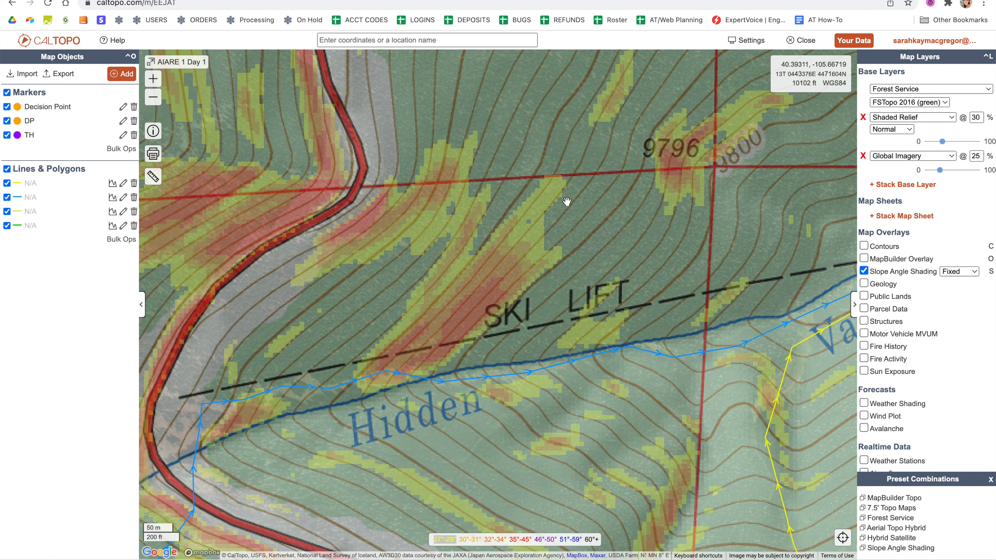
Step: Examine the slope-angle shading around the planned routes and the steep slopes above Hidden Valley on the AIARE 1 Day 1 map
left_click_drag(594, 205, 520, 270)
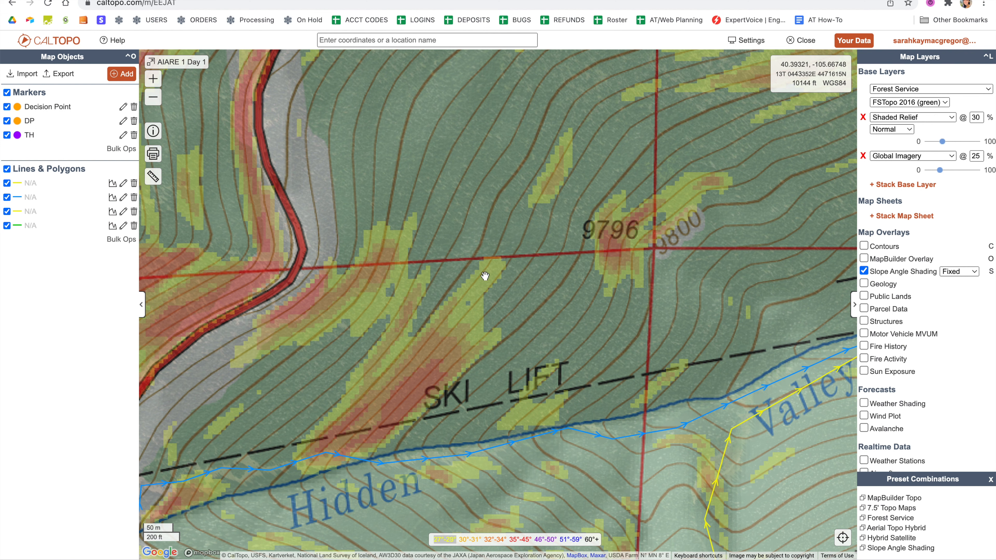
scroll(503, 232, "down", 3)
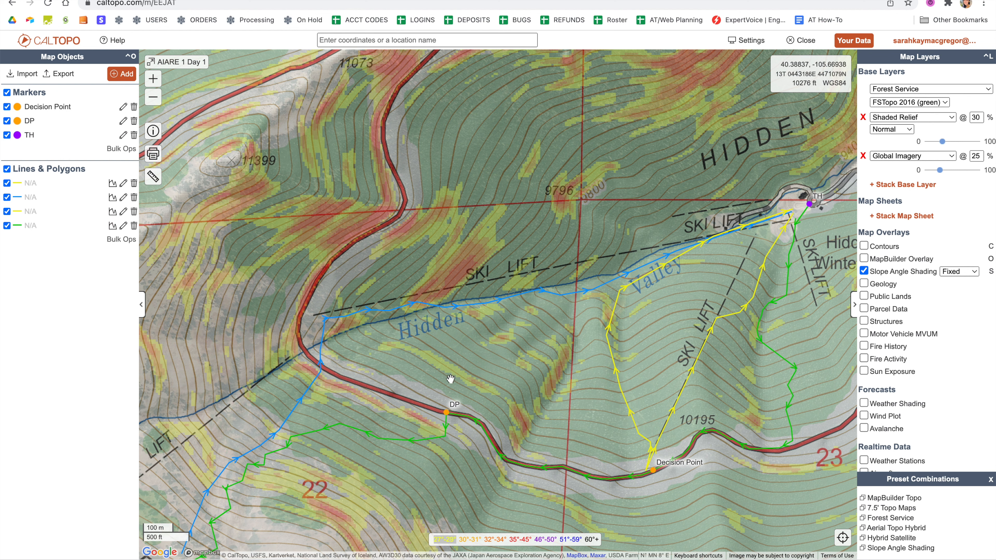
scroll(457, 281, "up", 3)
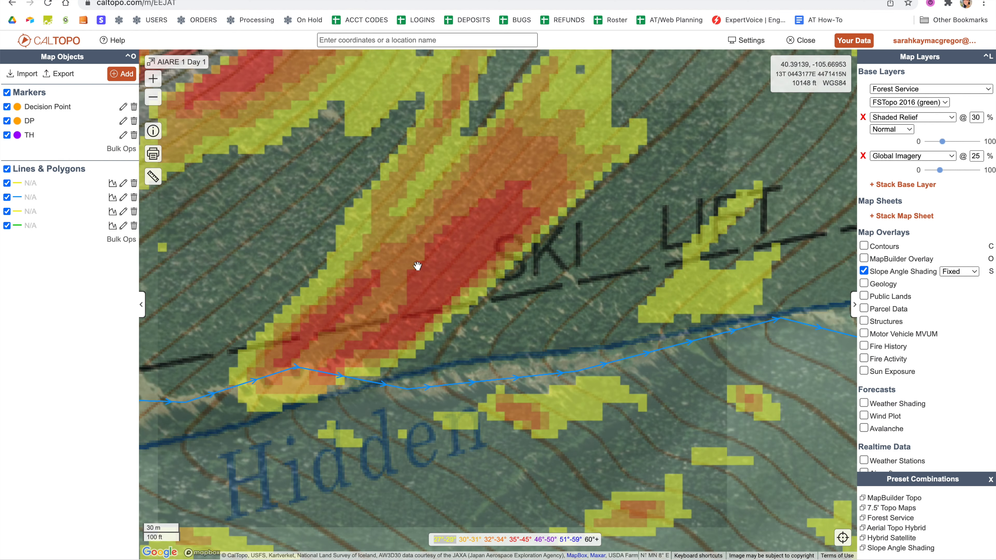
scroll(387, 289, "down", 3)
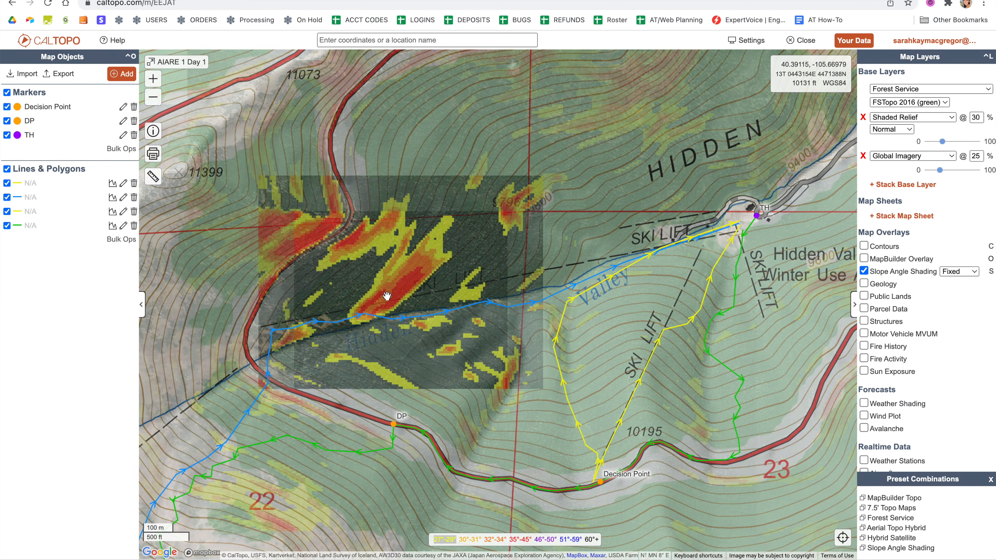
left_click_drag(417, 319, 471, 320)
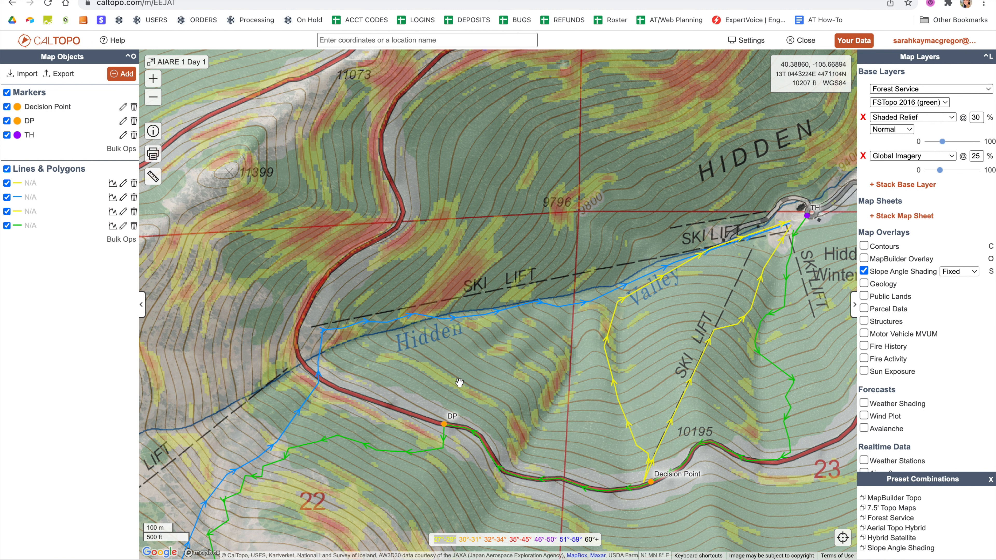
left_click_drag(477, 345, 382, 393)
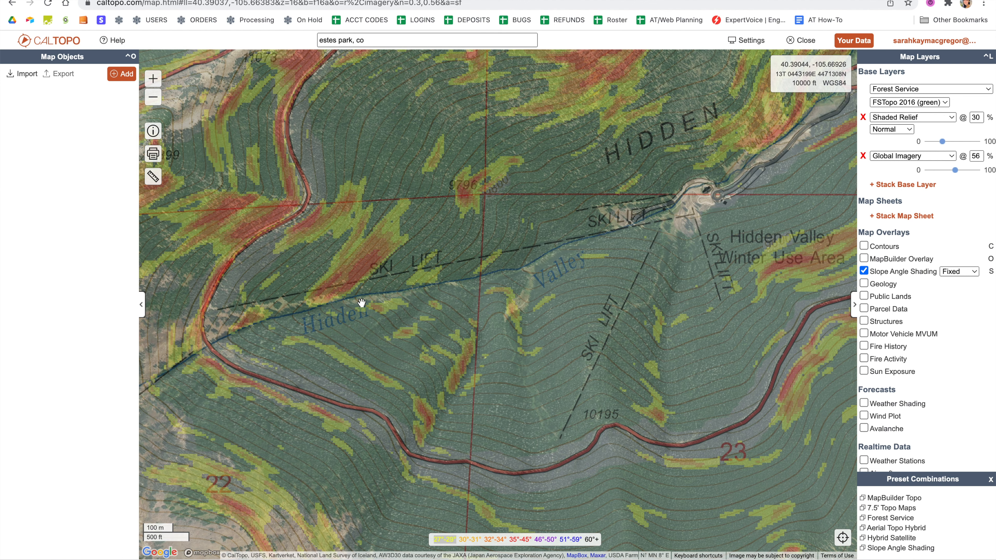
Step: Start adding a custom DEM Shading layer to the Estes Park map
left_click(129, 79)
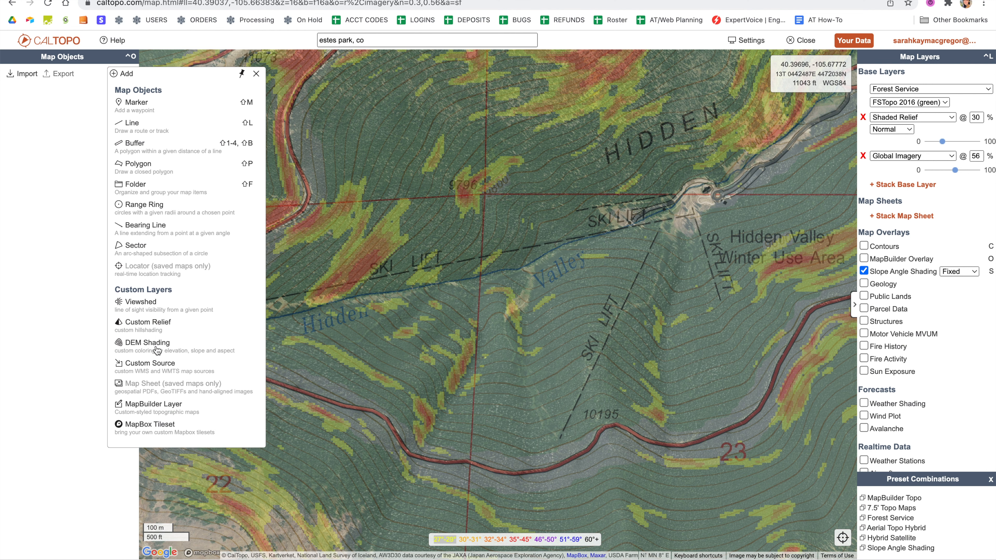
left_click(174, 351)
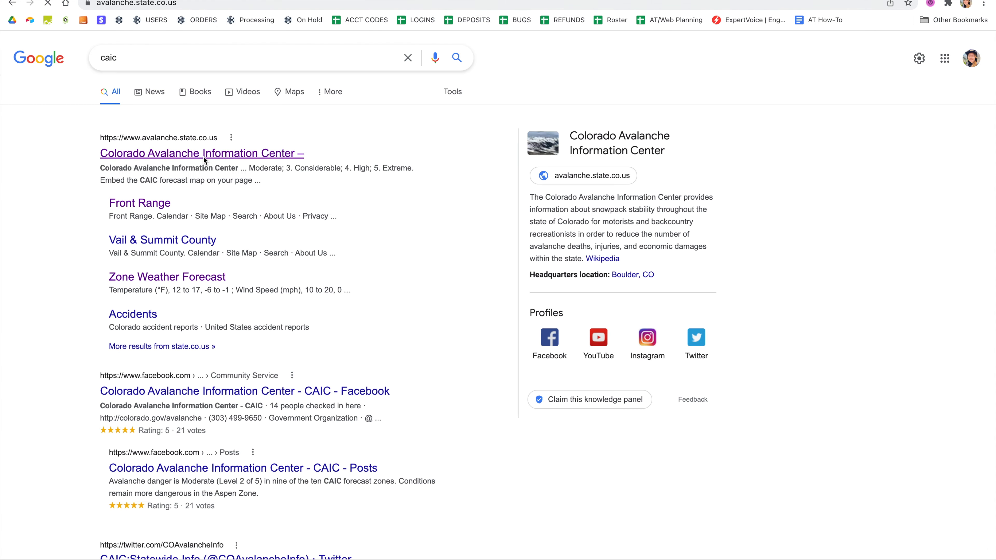
Step: Open the Front Range backcountry avalanche forecast on the Colorado Avalanche Information Center website
left_click(203, 156)
left_click(410, 397)
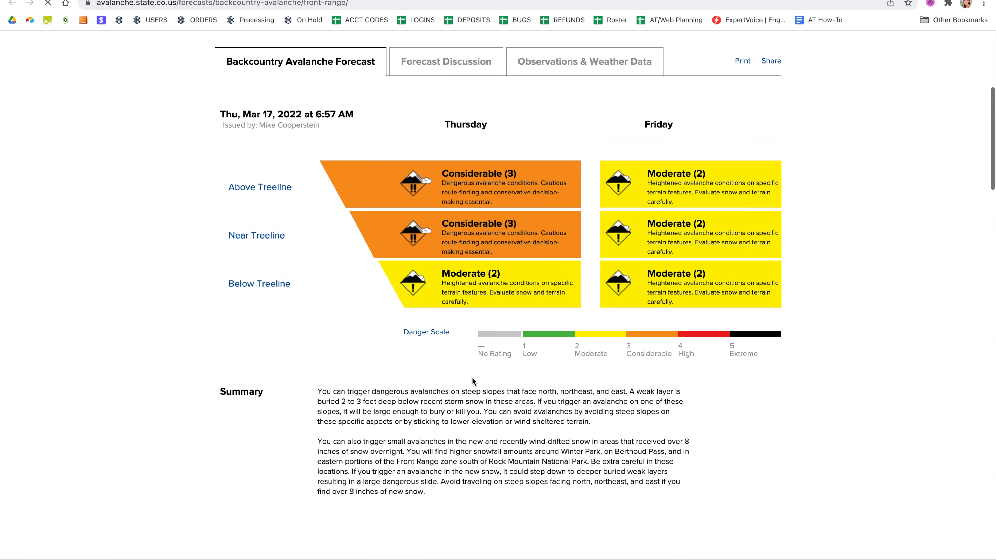
Step: Read the forecast's summary and its Persistent Slab and Storm Slab problem diagrams, and return to the CalTopo map
scroll(411, 159, "down", 6)
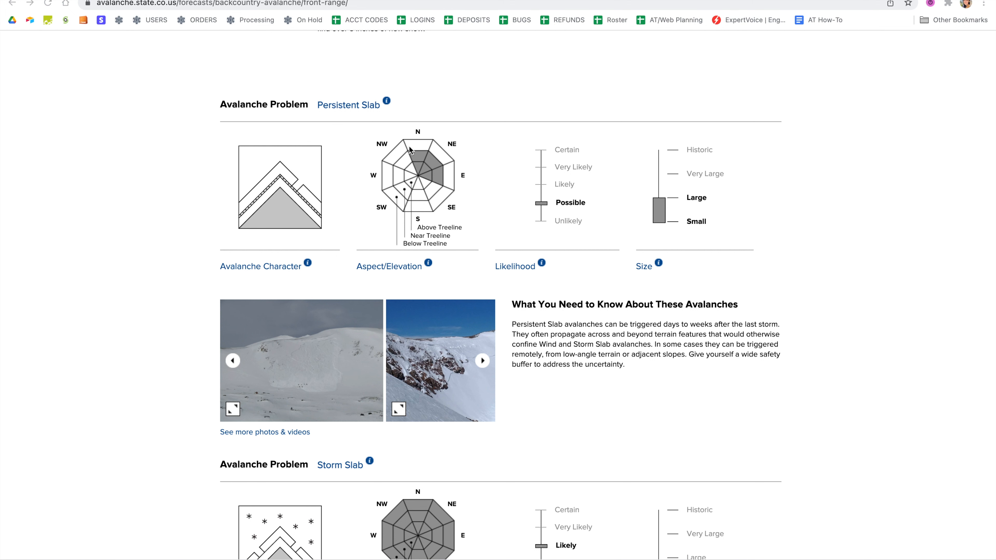
scroll(520, 506, "down", 4)
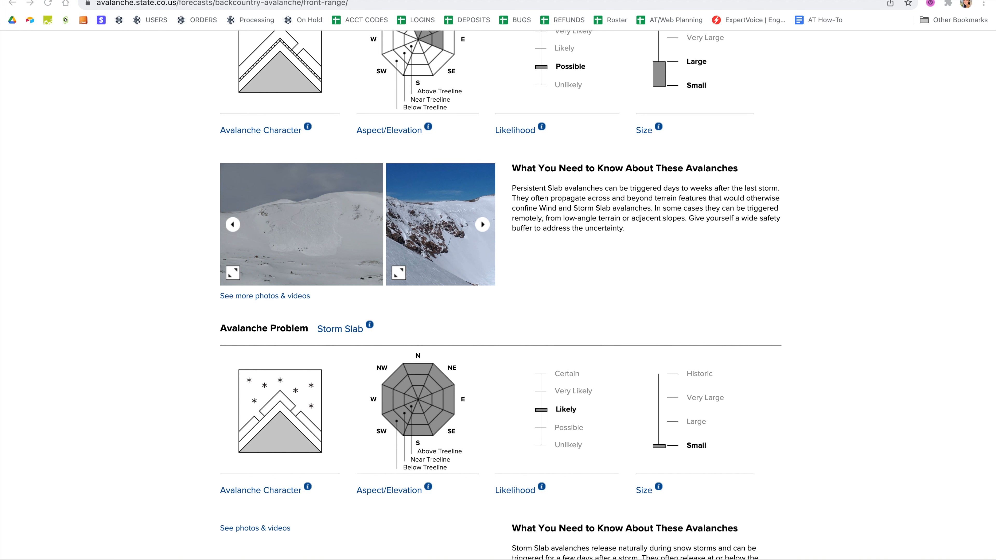
left_click(251, 0)
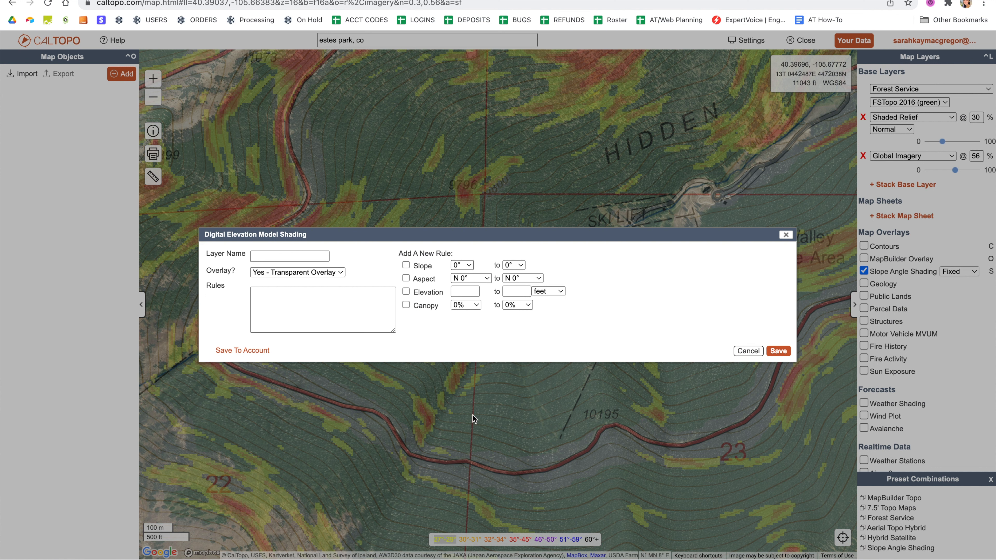
Step: Enable the slope criterion in the new shading rule with a range of 30° to 90°
left_click(463, 265)
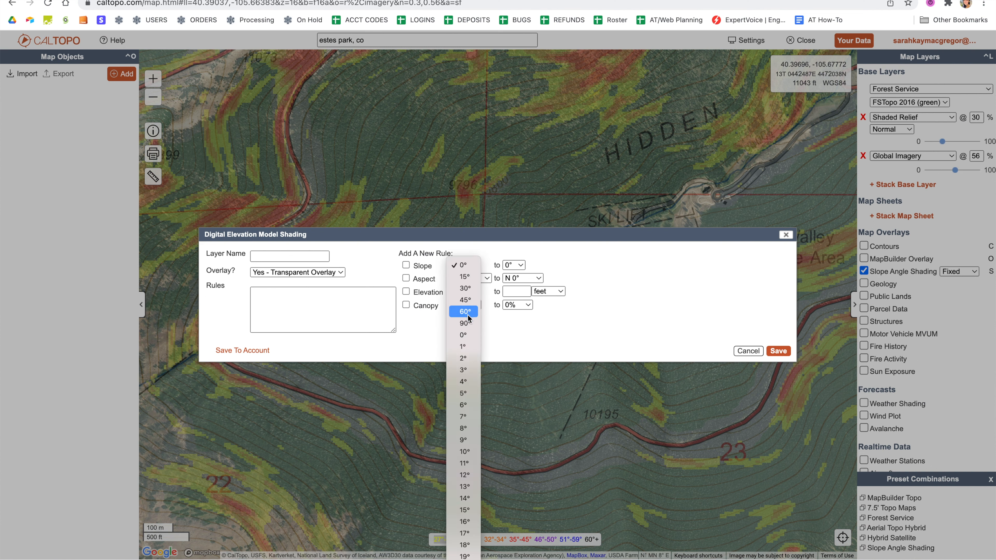
left_click(465, 289)
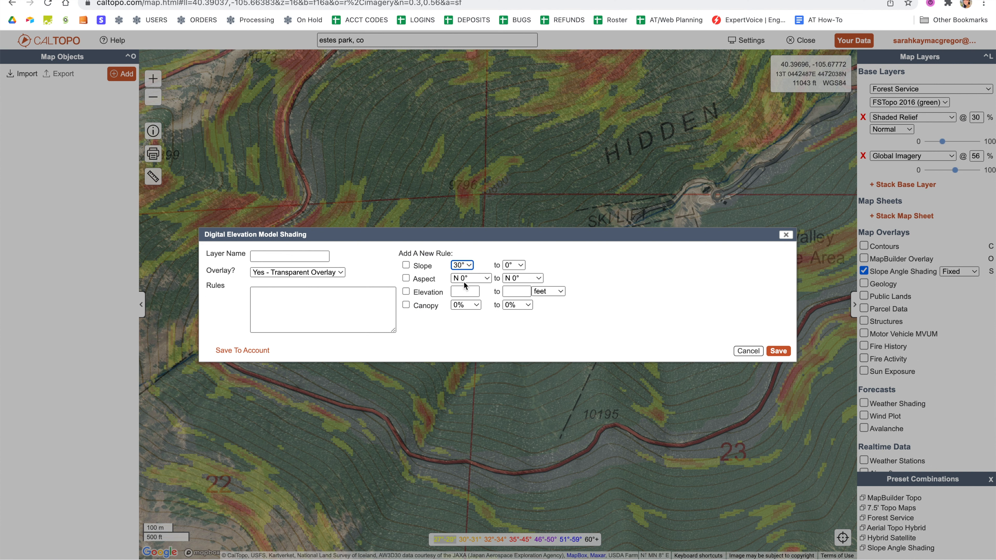
left_click(514, 265)
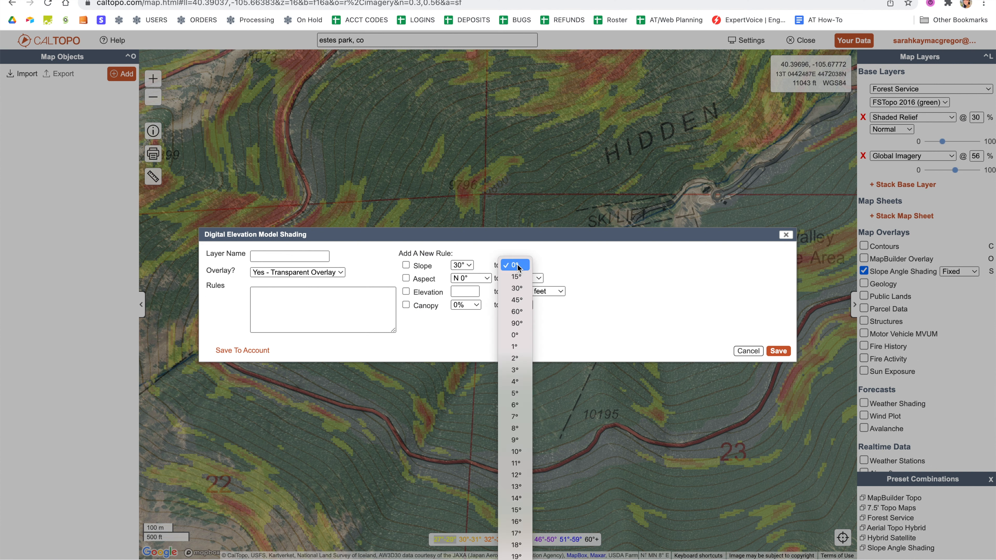
left_click(516, 324)
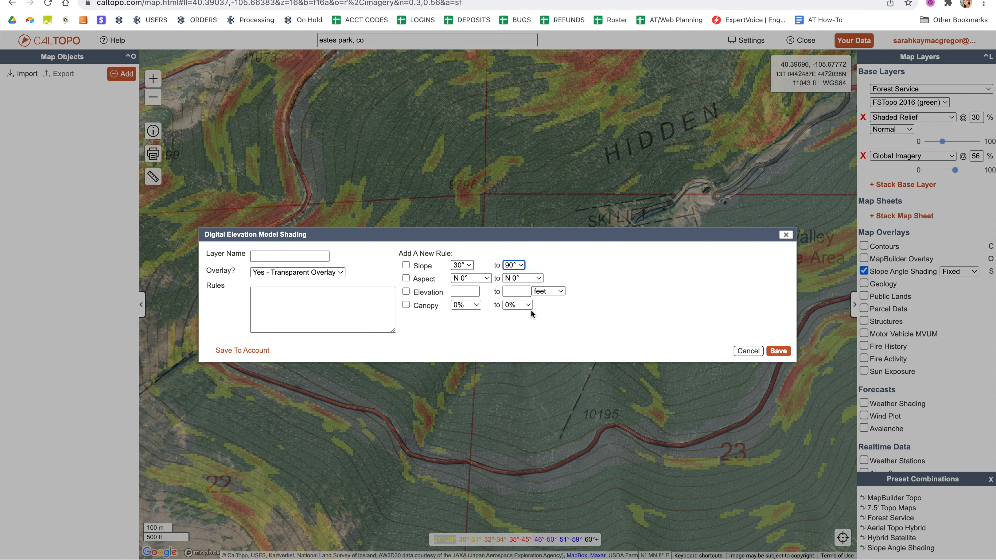
left_click(405, 266)
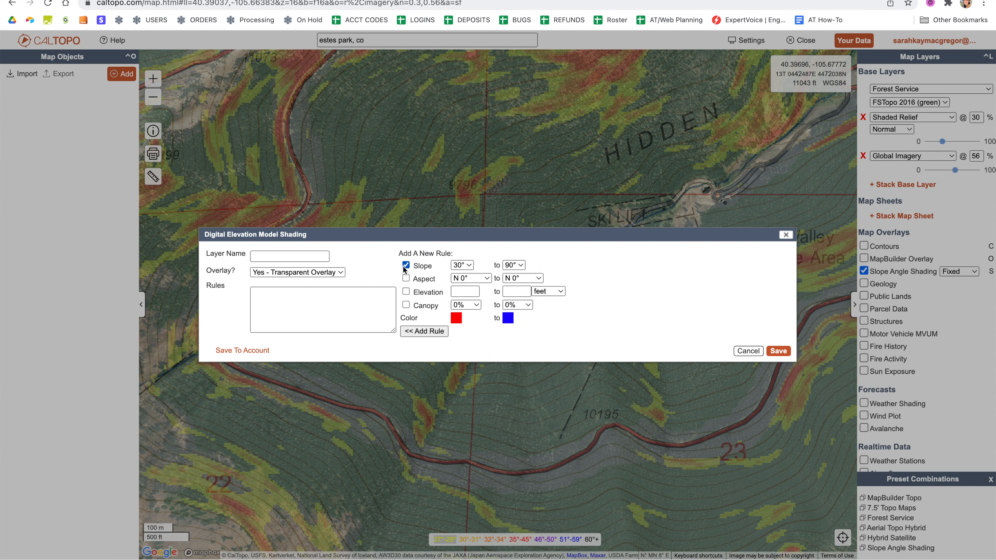
Step: Enable the rule's aspect criterion with a range of N 0° to E 90°
left_click(405, 278)
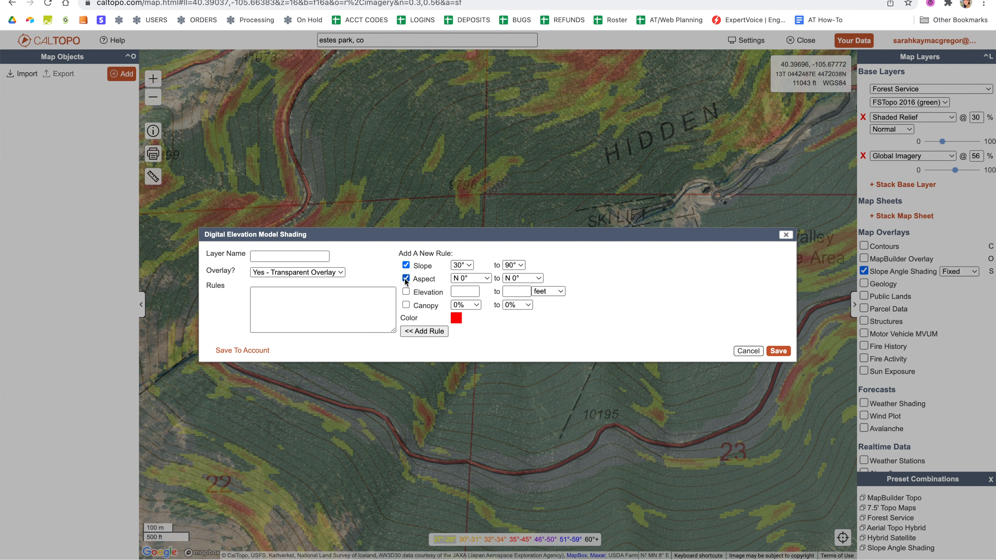
left_click(475, 279)
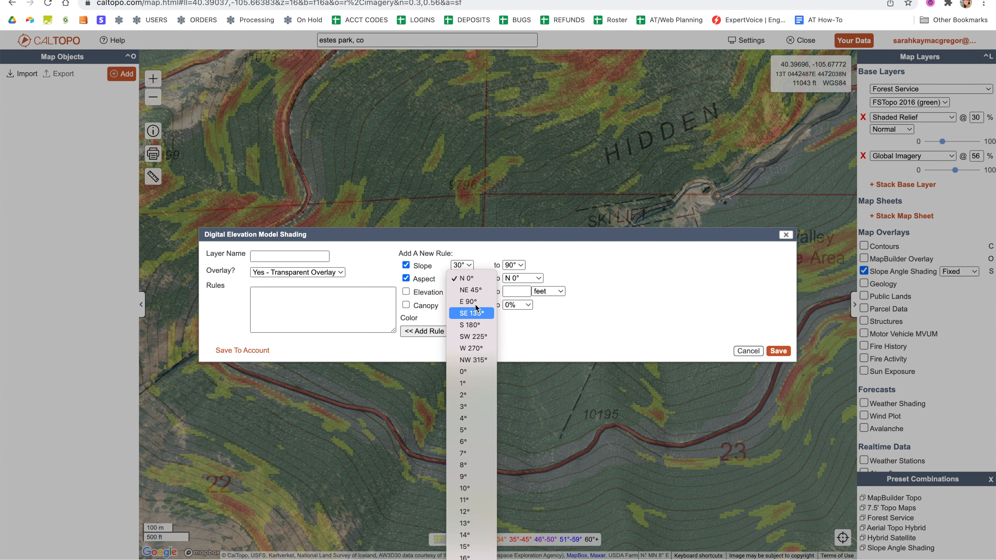
left_click(467, 278)
left_click(522, 278)
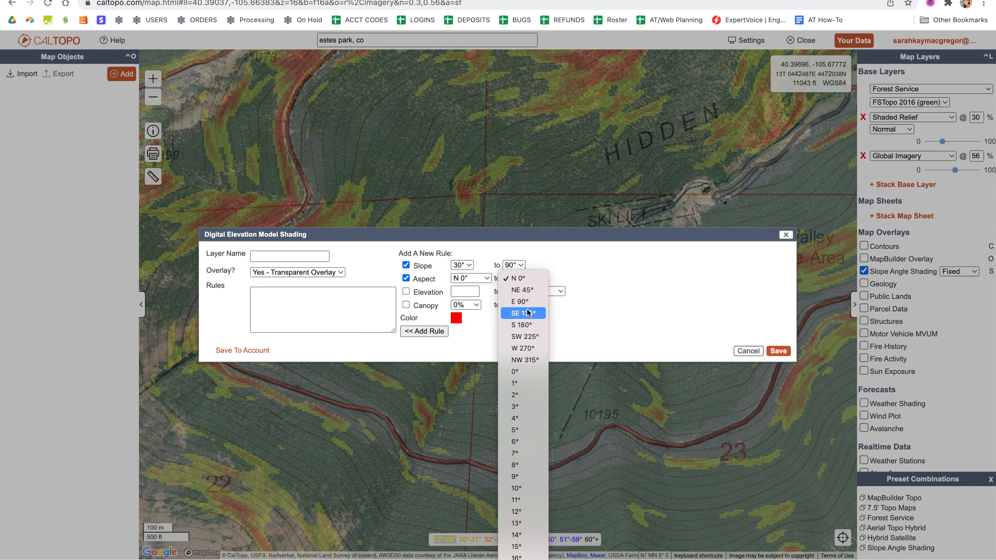
left_click(525, 302)
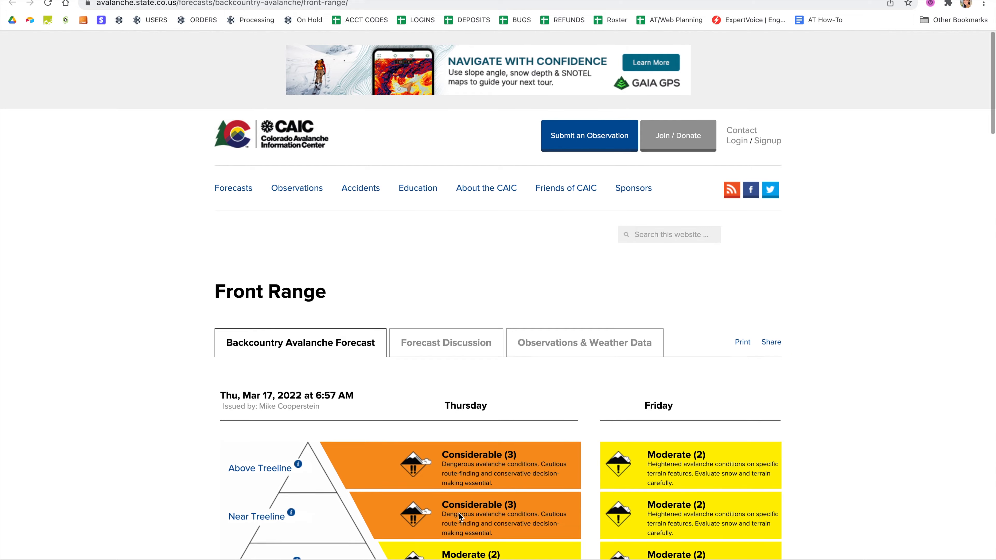
Step: Recheck the Front Range avalanche forecast's danger ratings and summary, and return to the shading rule in CalTopo
scroll(450, 491, "down", 4)
scroll(450, 490, "down", 1)
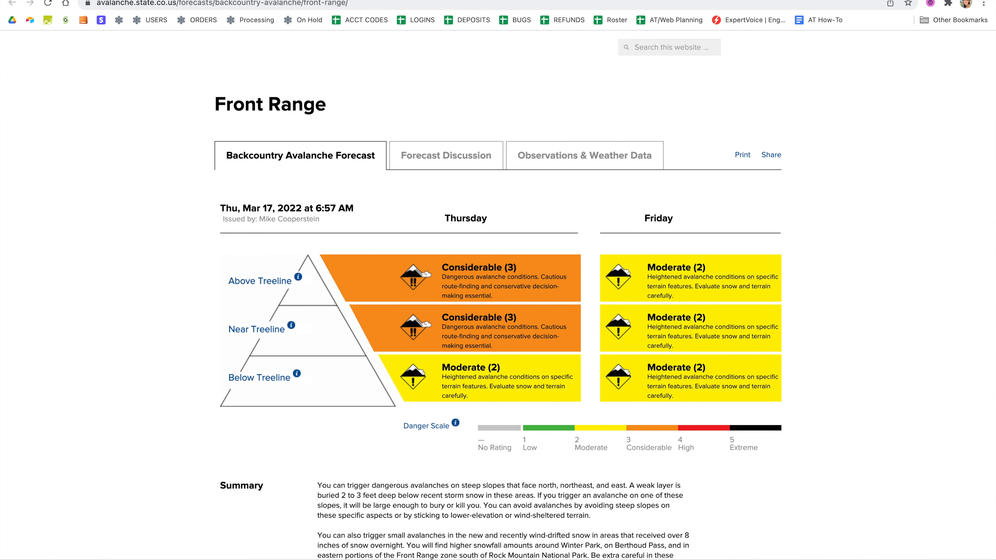
key("ctrl+shift+Tab")
key("ctrl+shift+Tab")
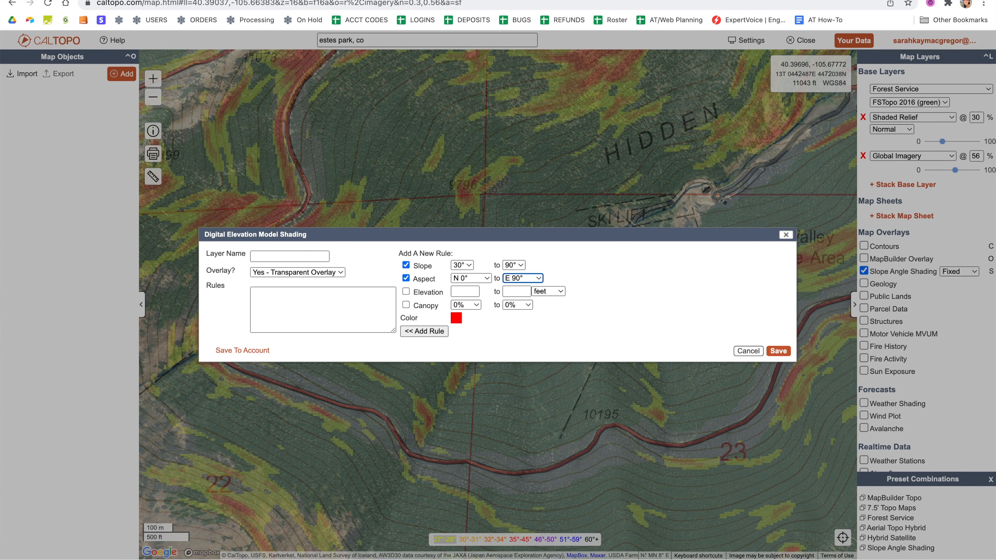
Step: Widen the rule's aspect range to NW 315° through SE 135°
left_click(472, 278)
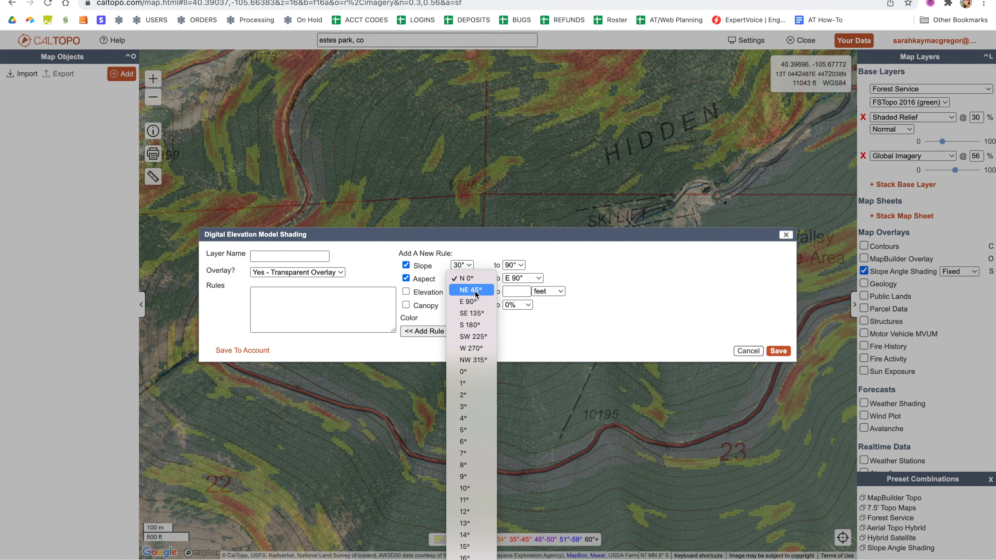
left_click(478, 362)
left_click(523, 278)
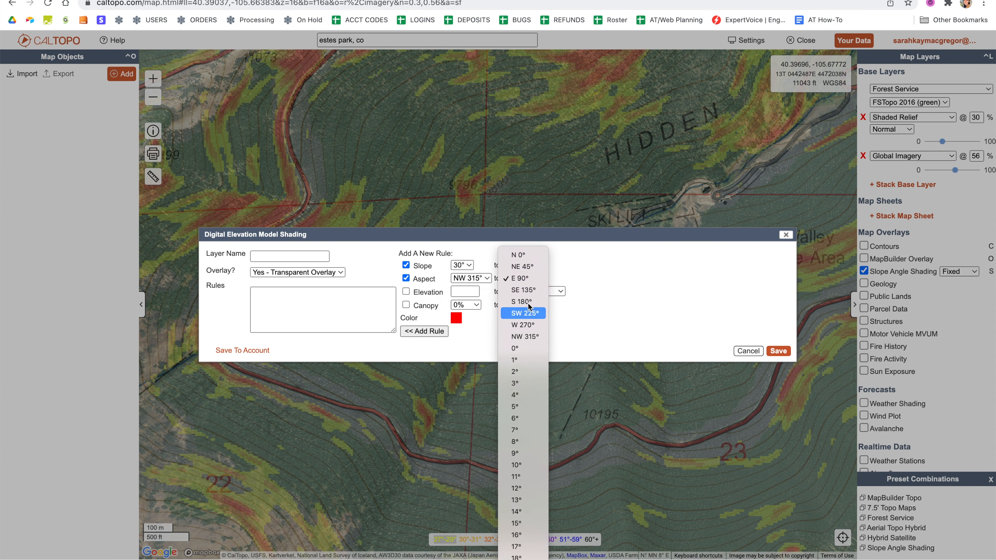
left_click(532, 291)
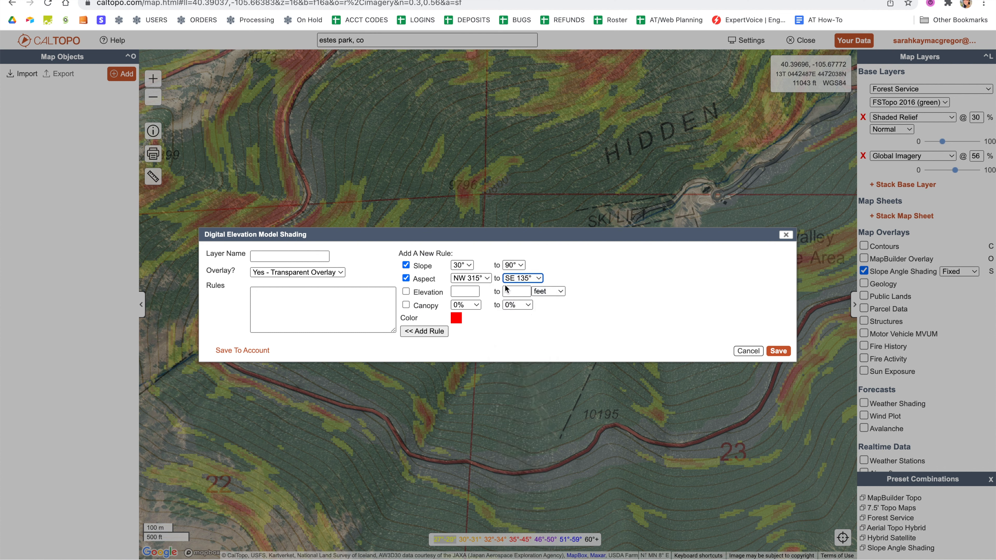
Step: Limit the rule to elevations from 10500 to 15000 feet and set its color to light blue
left_click(406, 293)
left_click(463, 292)
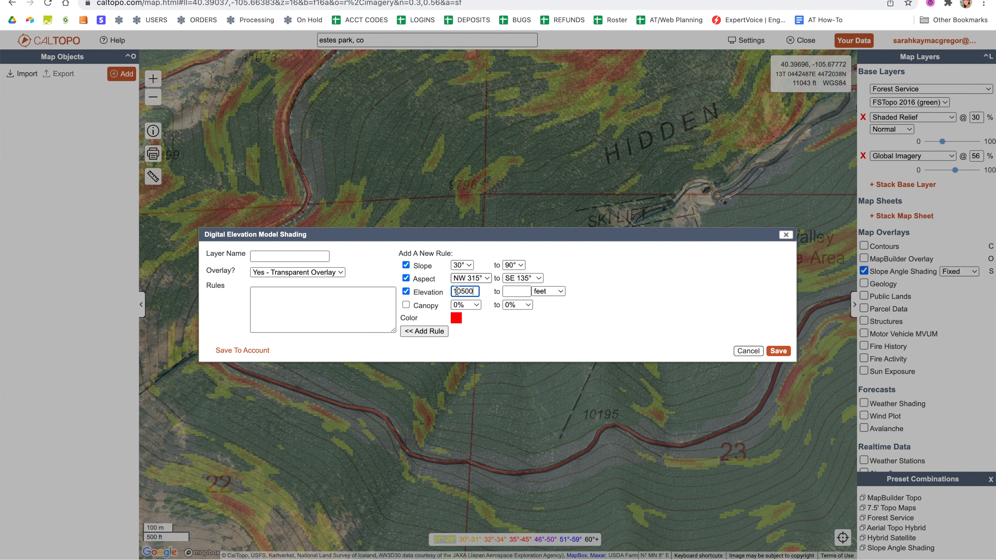
left_click(511, 292)
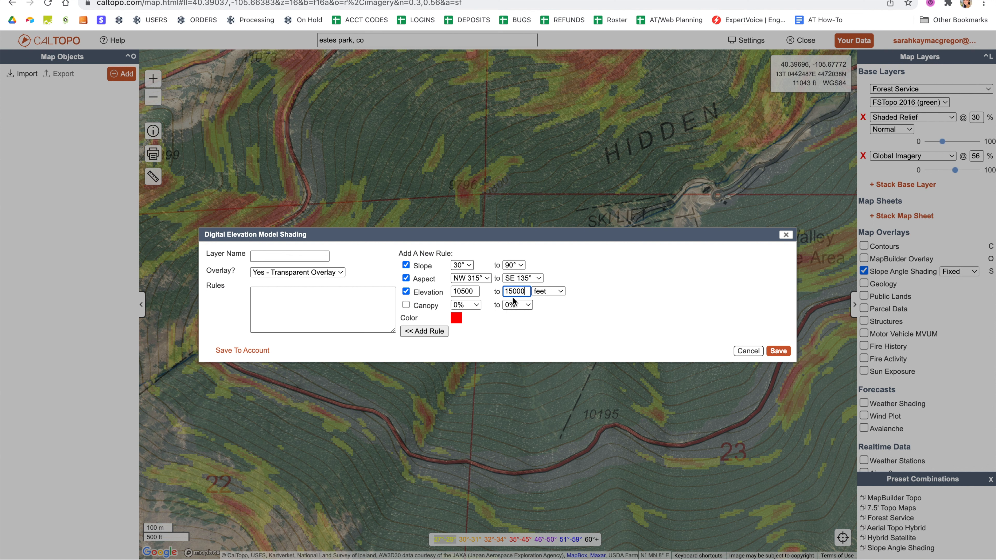
double_click(511, 291)
left_click(511, 291)
left_click(457, 319)
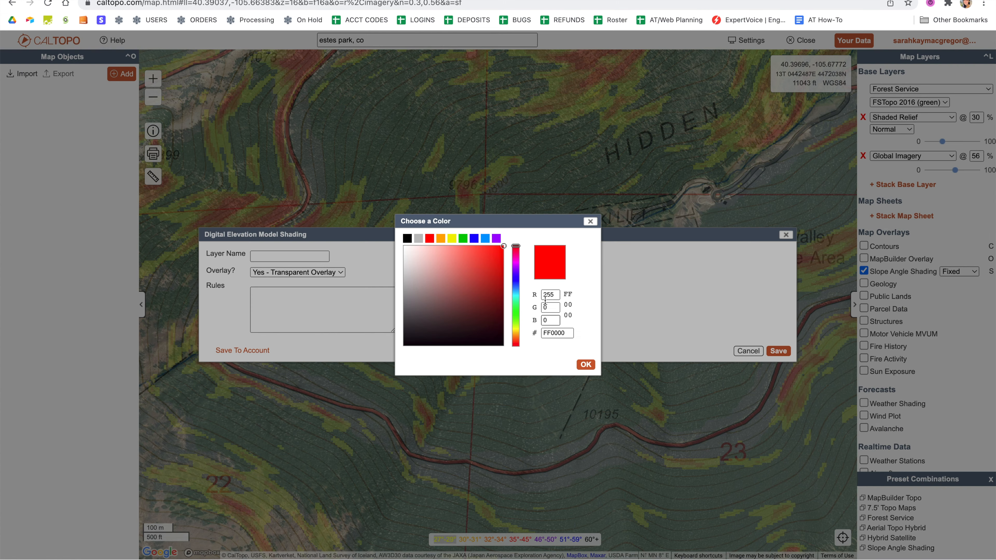
left_click(486, 239)
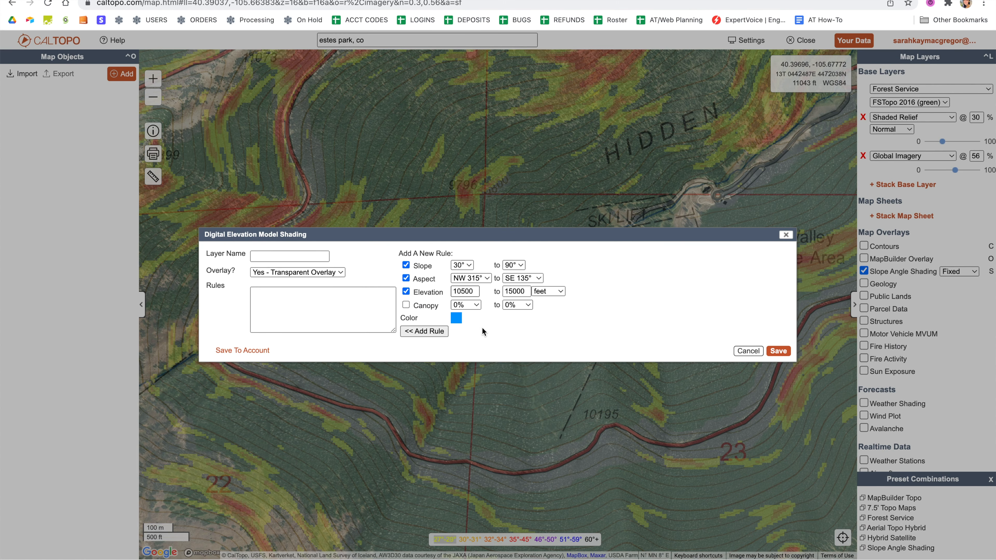
Step: Name the layer Persistent Slab, and save it with the configured rule added
left_click(274, 257)
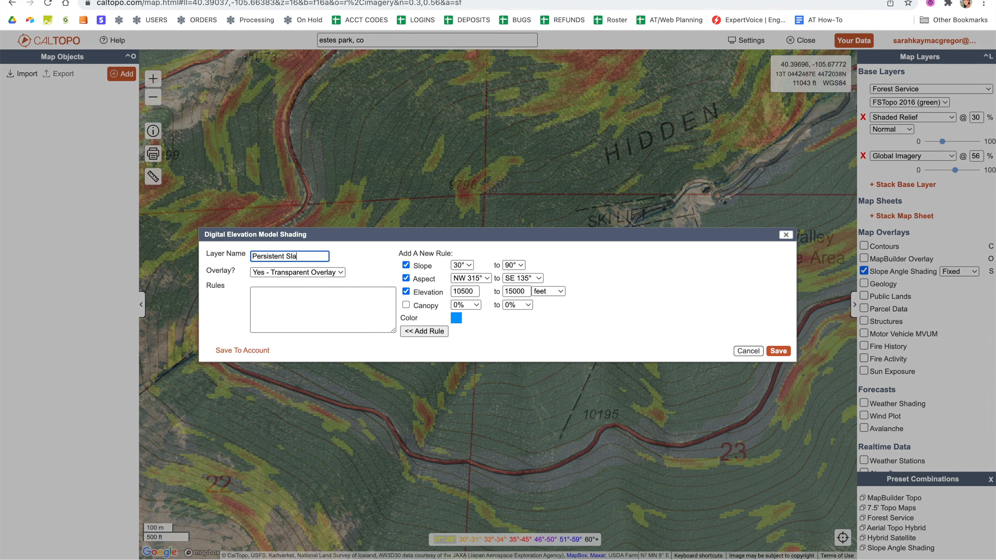
type("Persistent Slab")
left_click(426, 332)
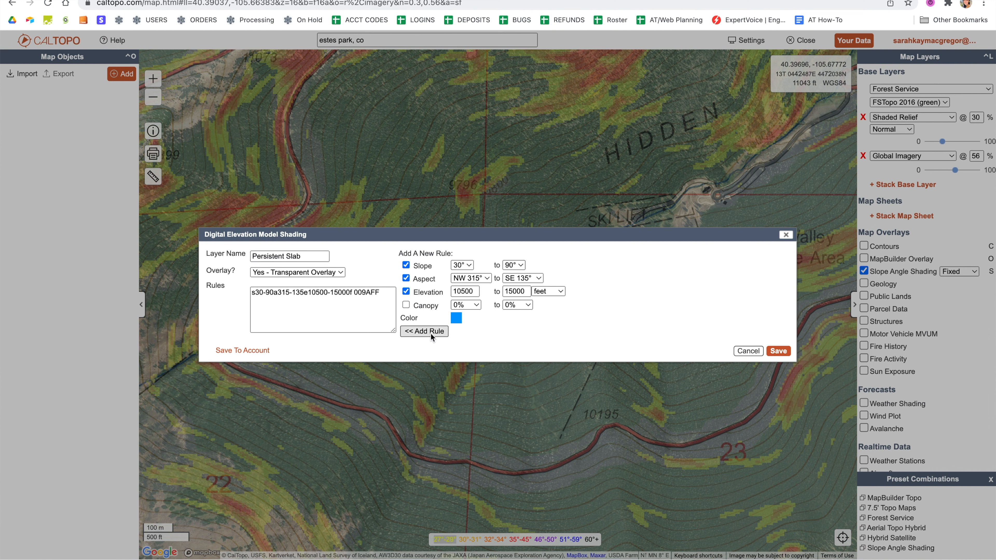
left_click(778, 351)
Step: Turn off the Slope Angle Shading overlay and reduce the Global Imagery opacity to 0%
left_click(864, 272)
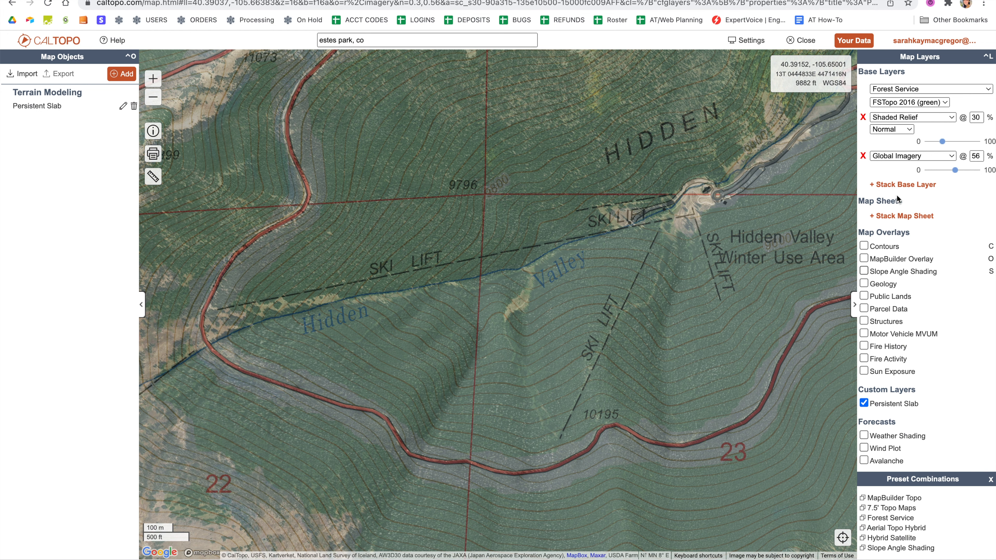
left_click_drag(955, 170, 911, 175)
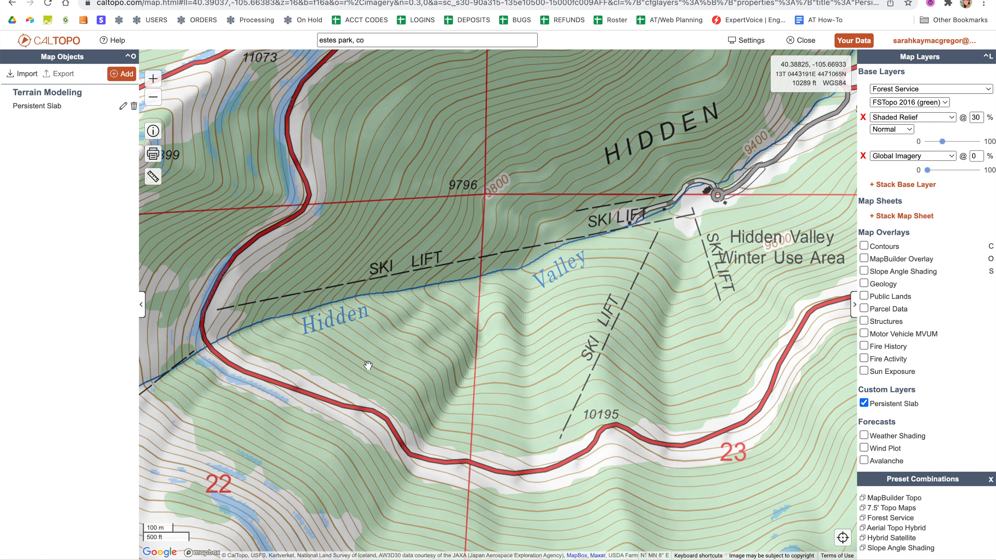
scroll(314, 368, "down", 2)
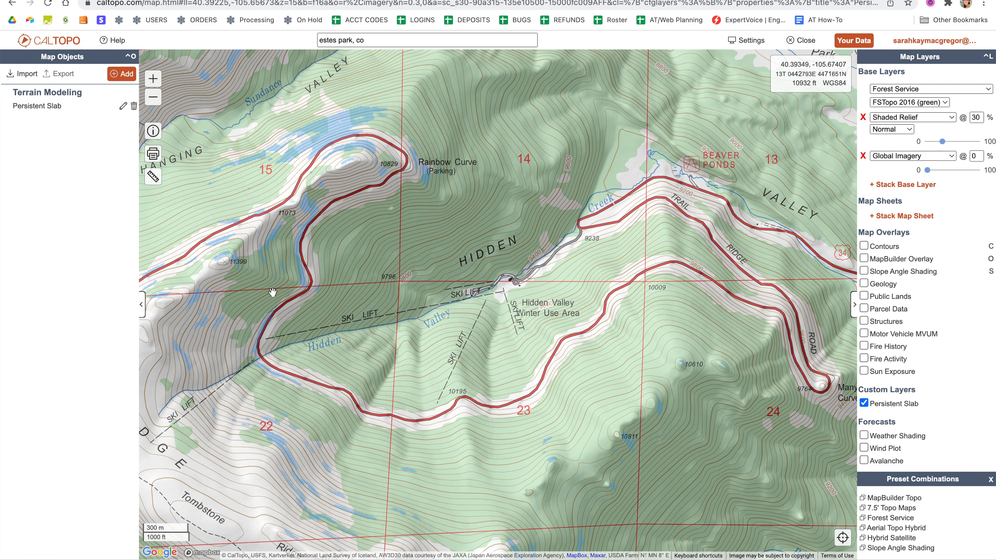
Step: Start a second DEM Shading layer with a slope criterion of 30° to 90°
left_click(127, 74)
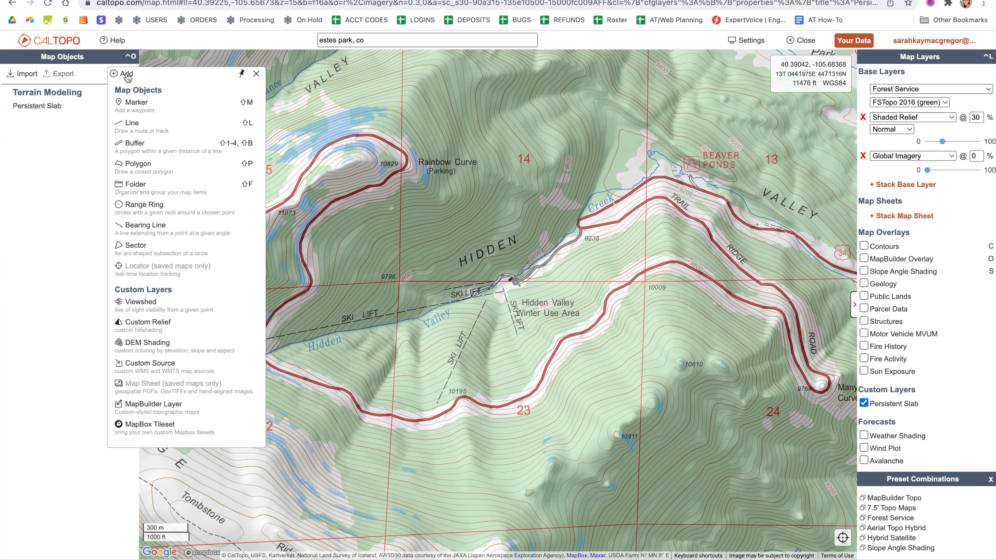
left_click(160, 351)
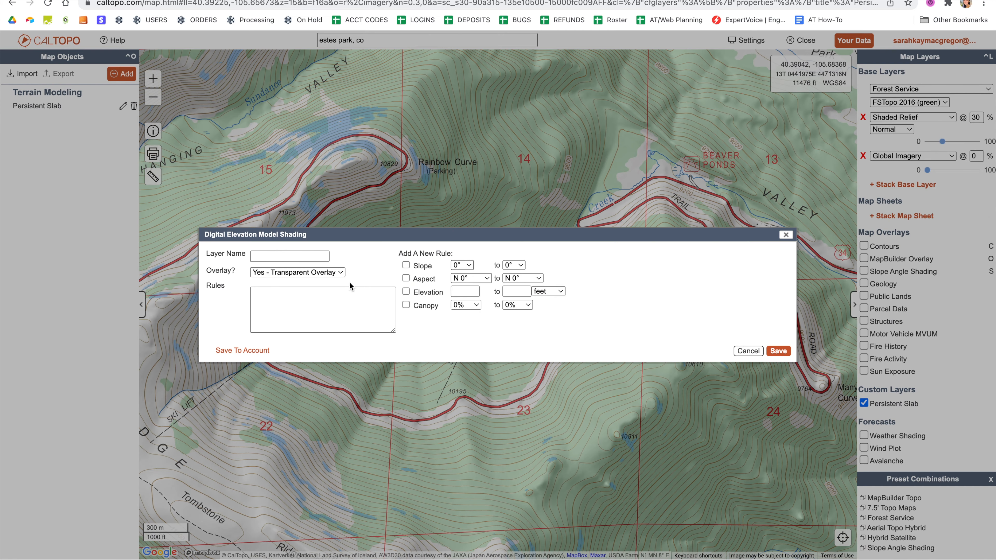
left_click(406, 266)
left_click(462, 265)
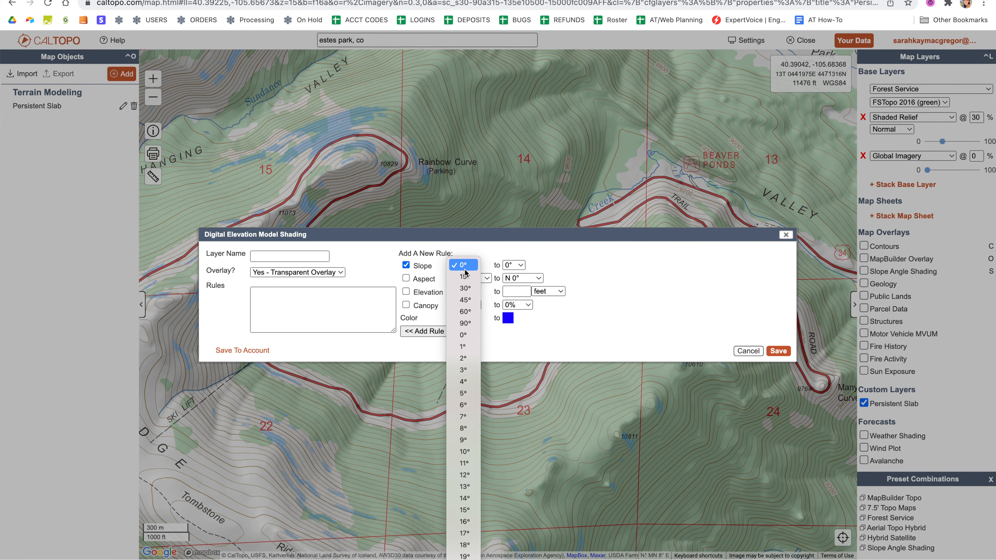
left_click(465, 289)
left_click(512, 265)
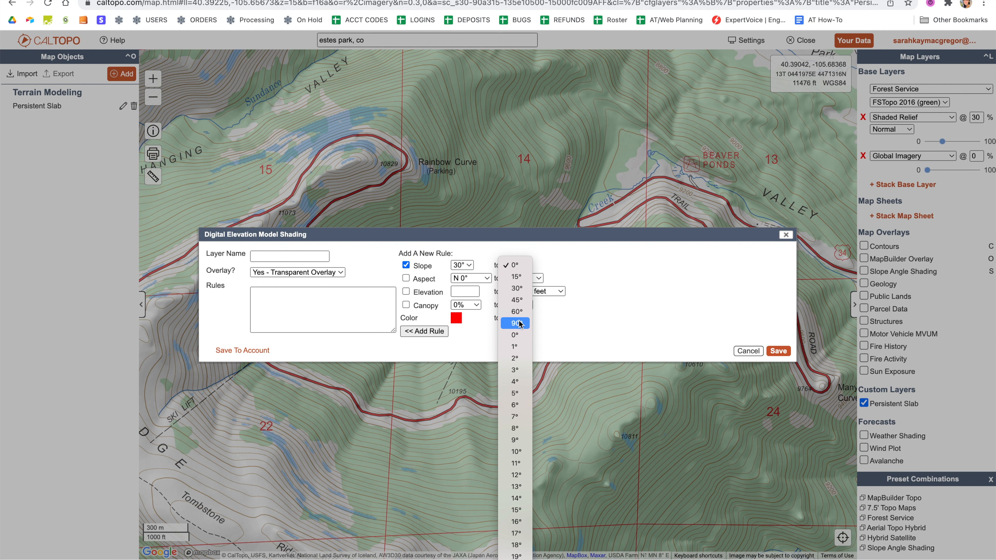
left_click(517, 324)
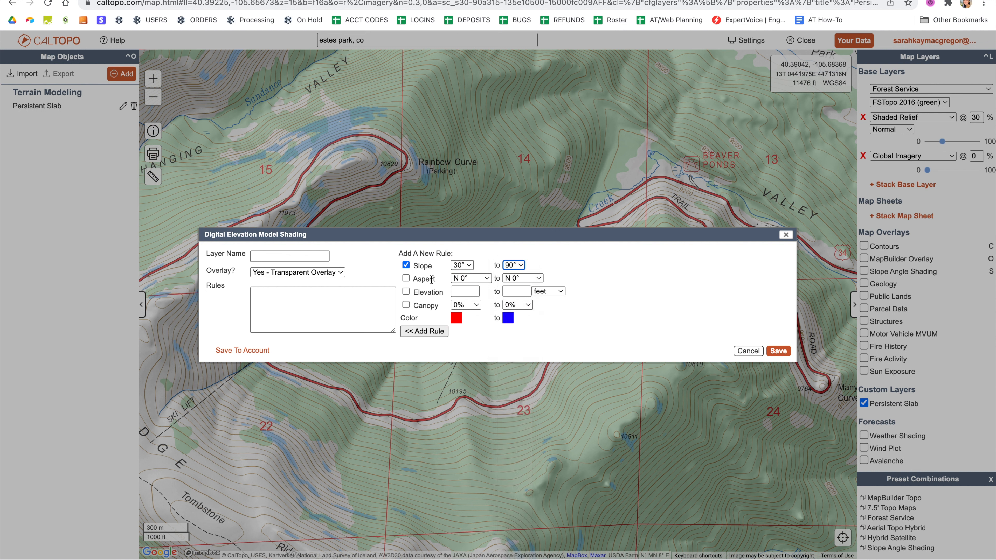
Step: Enable the second layer's aspect criterion with a range of N 0° to NW 315°
left_click(474, 279)
left_click(473, 279)
left_click(521, 278)
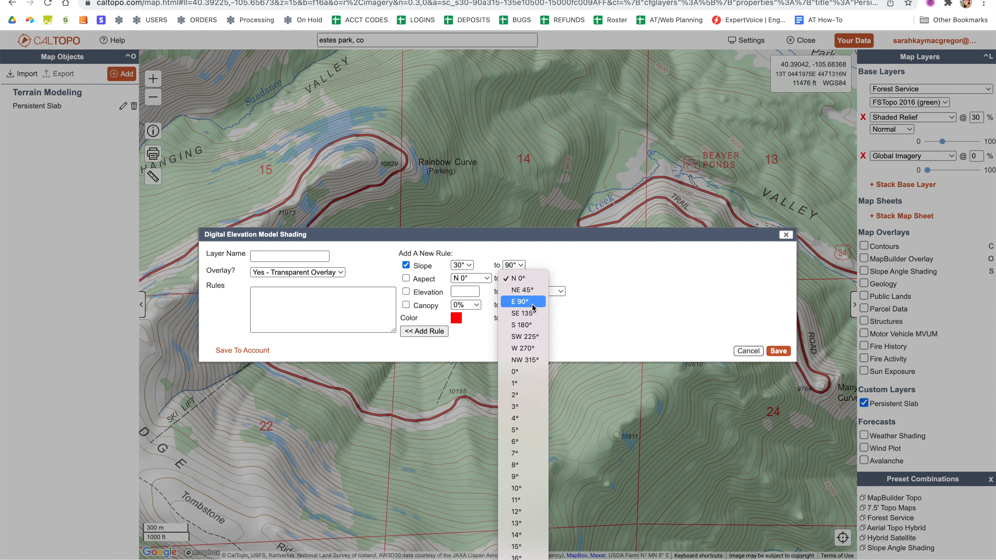
left_click(525, 360)
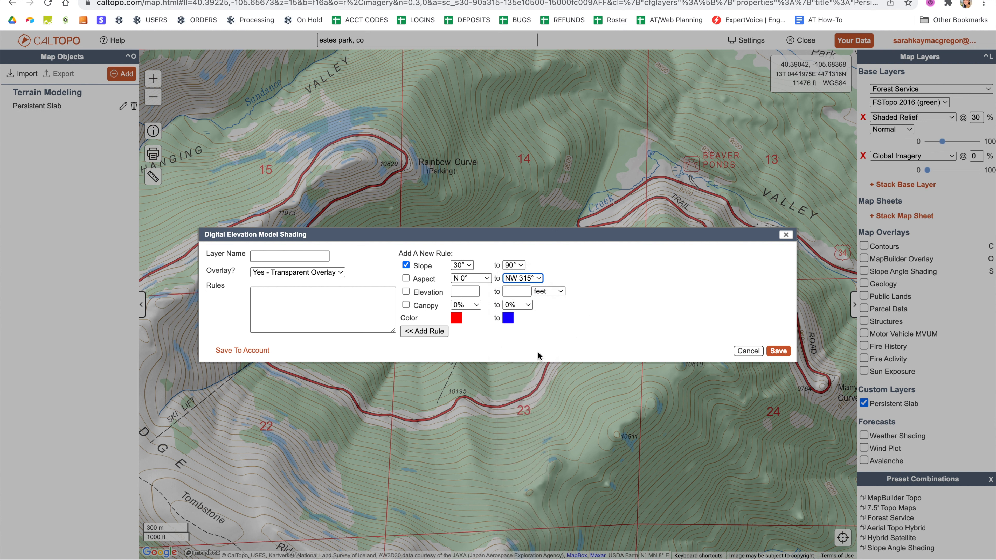
left_click(406, 278)
Step: Name the second DEM shading layer Storm Slab, and enable its elevation criterion from 0 to 15000 feet
left_click(309, 255)
type("Storm Slab")
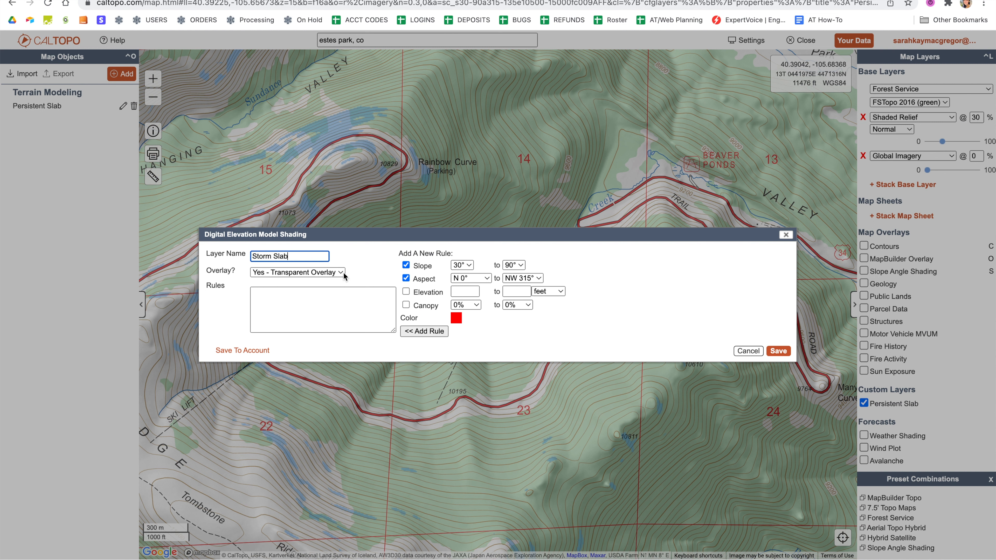
left_click(406, 292)
left_click(469, 294)
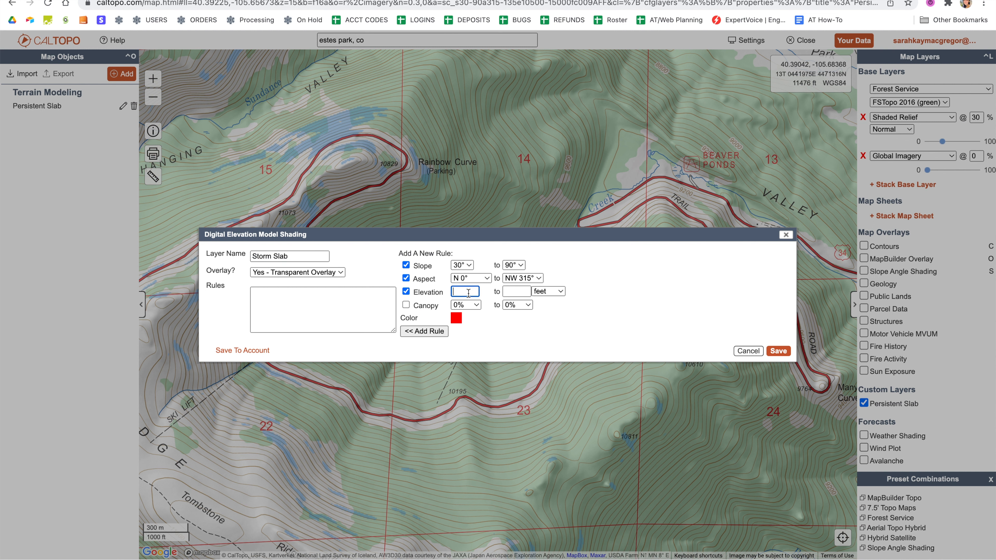
type("0")
left_click(516, 293)
Step: Set the Storm Slab rule's color to red (FF0000), add the rule, and save the layer
left_click(456, 317)
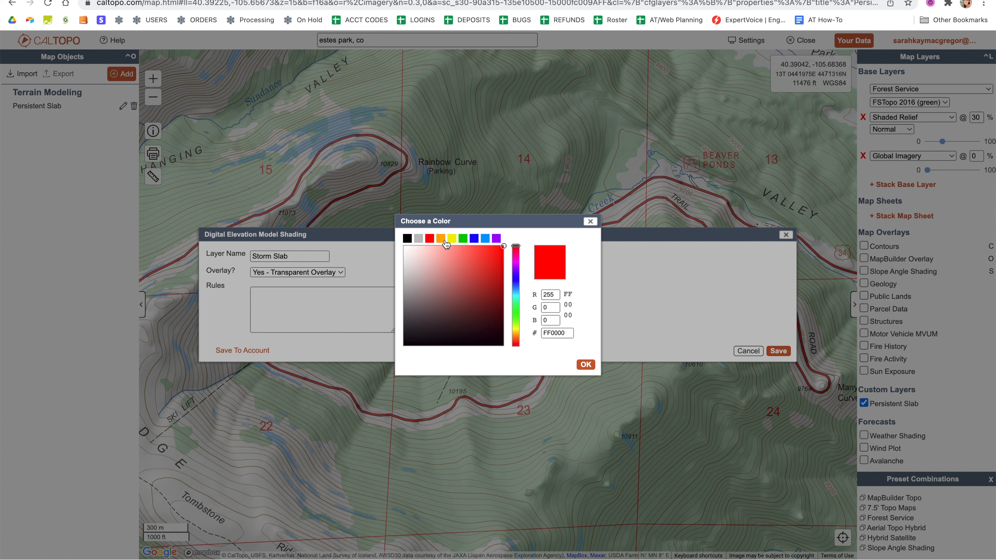
left_click(429, 238)
left_click(423, 332)
left_click(778, 352)
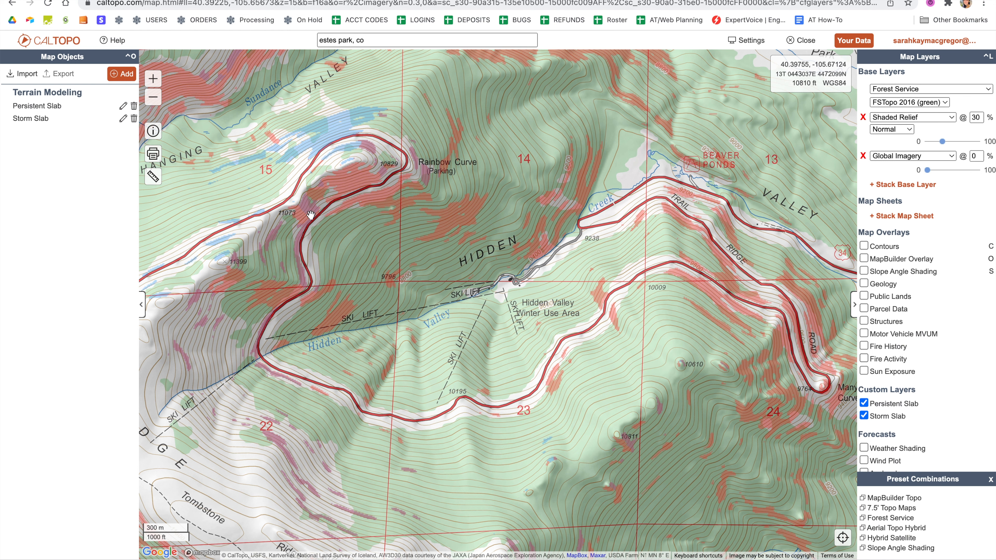
Step: Raise the Global Imagery base layer's opacity to 66%
scroll(324, 213, "up", 4)
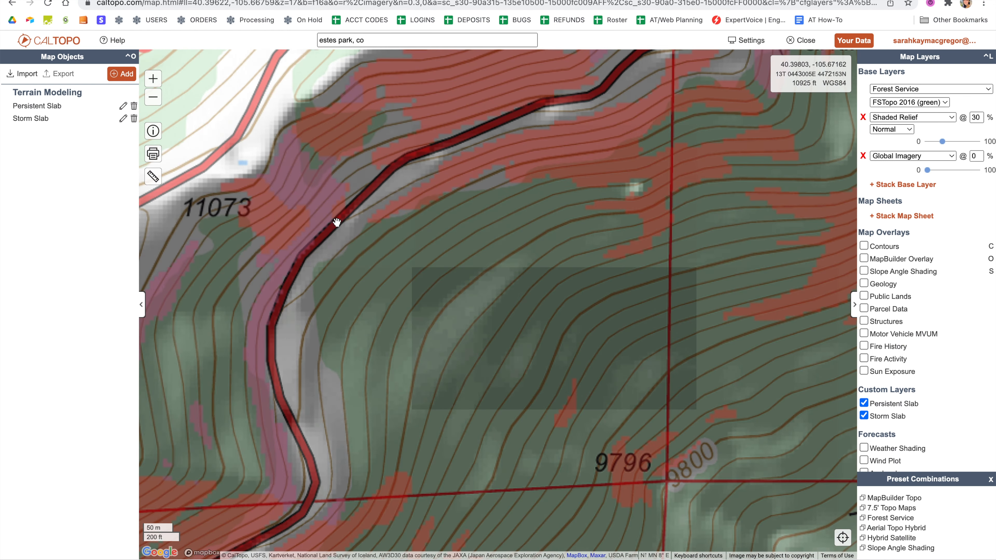
scroll(318, 199, "down", 3)
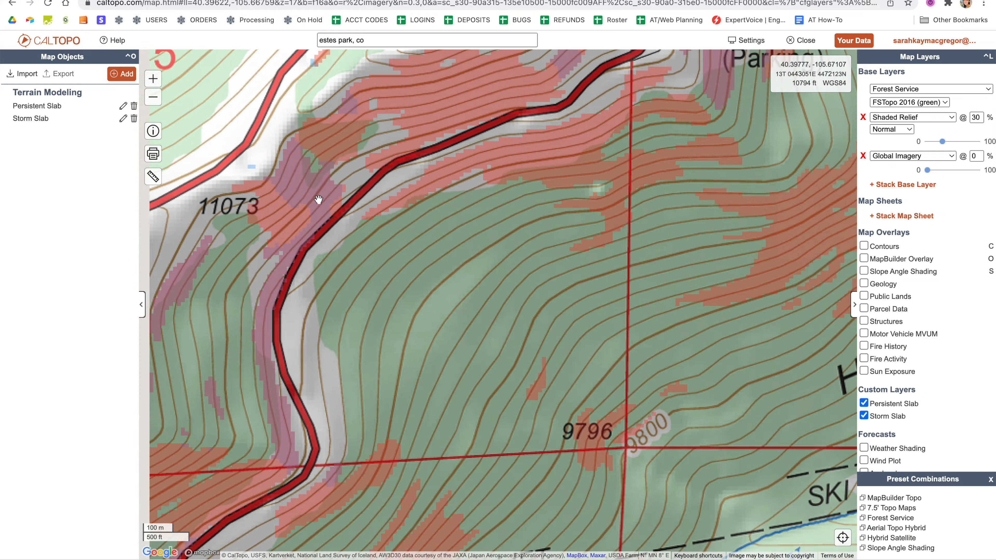
scroll(318, 199, "up", 3)
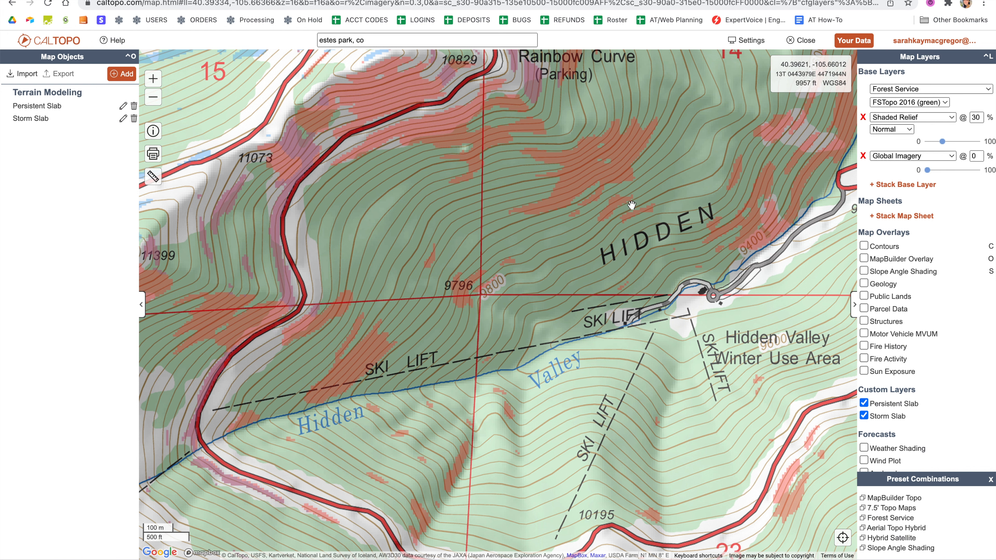
scroll(559, 196, "down", 2)
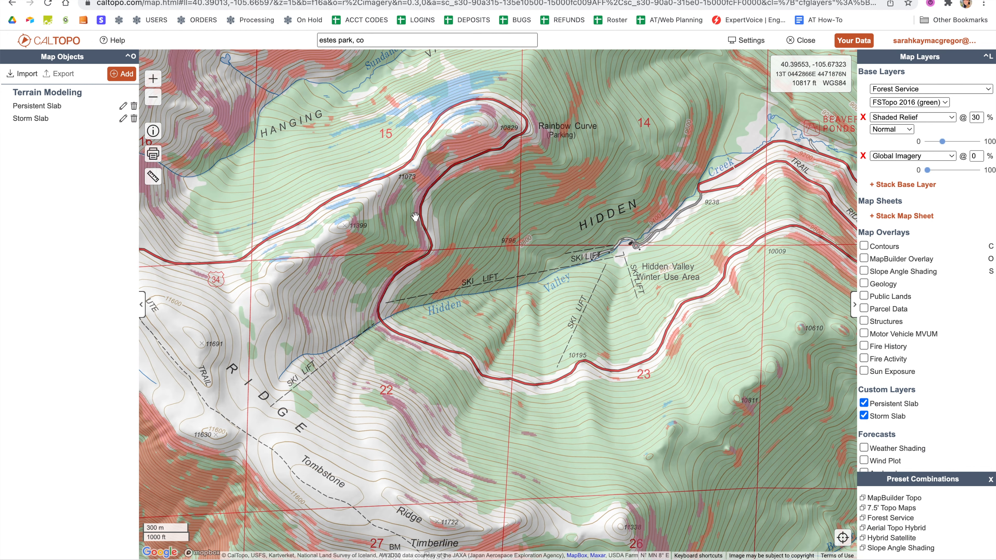
left_click_drag(545, 268, 482, 268)
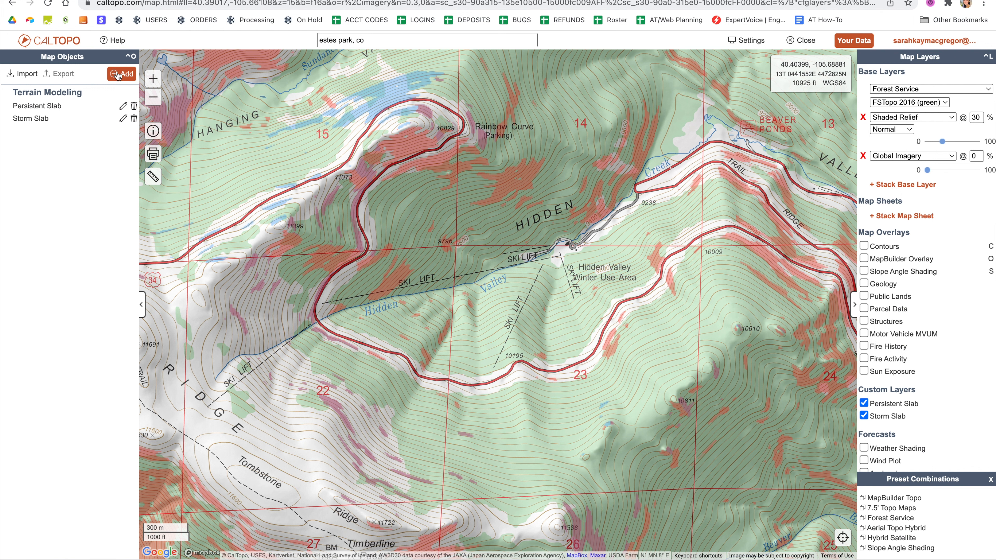
left_click_drag(928, 170, 953, 170)
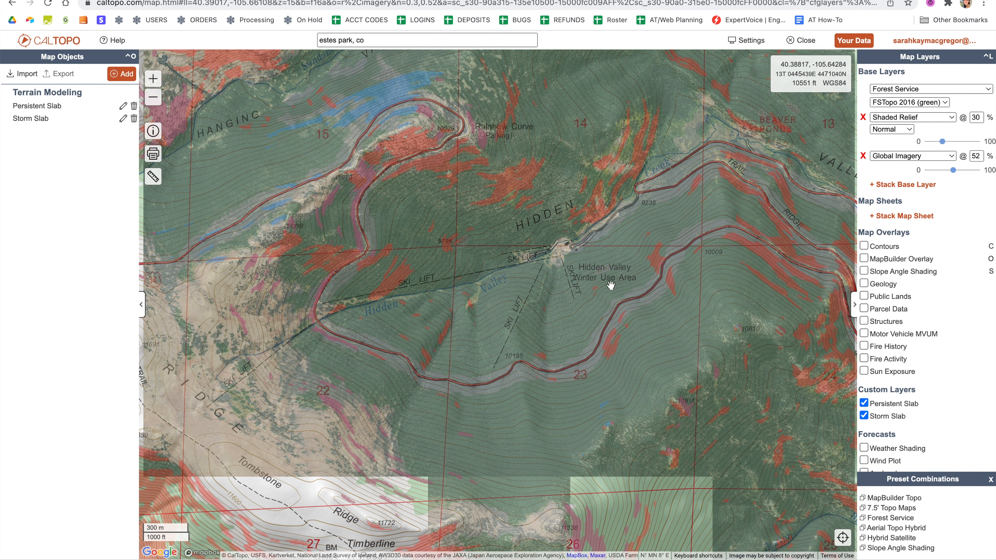
scroll(589, 232, "up", 3)
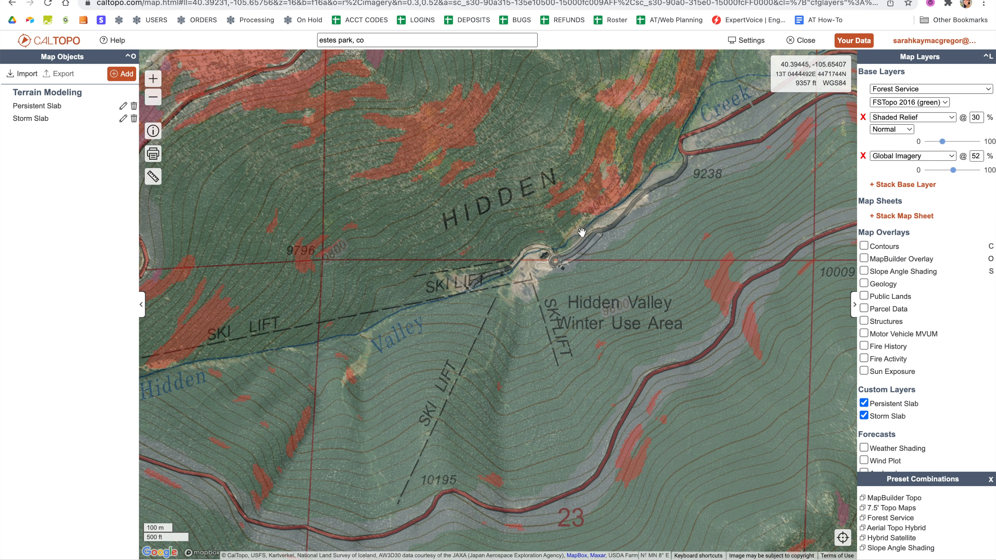
left_click(960, 171)
left_click_drag(961, 171, 959, 171)
Step: Start a new line at the Hidden Valley parking area, and draw it south beside the ski lift and then southwest through the trees
left_click_drag(563, 266, 742, 210)
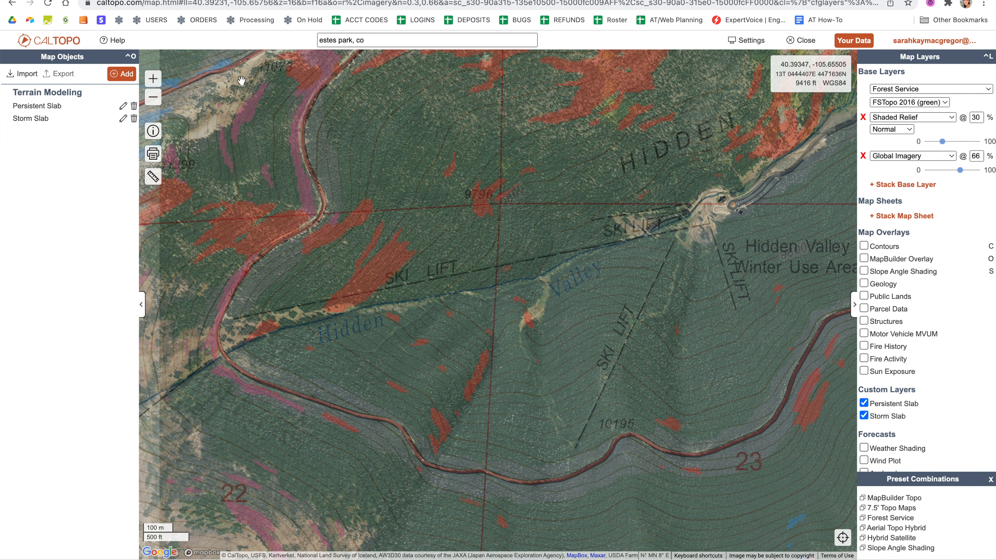
left_click(121, 74)
left_click(140, 132)
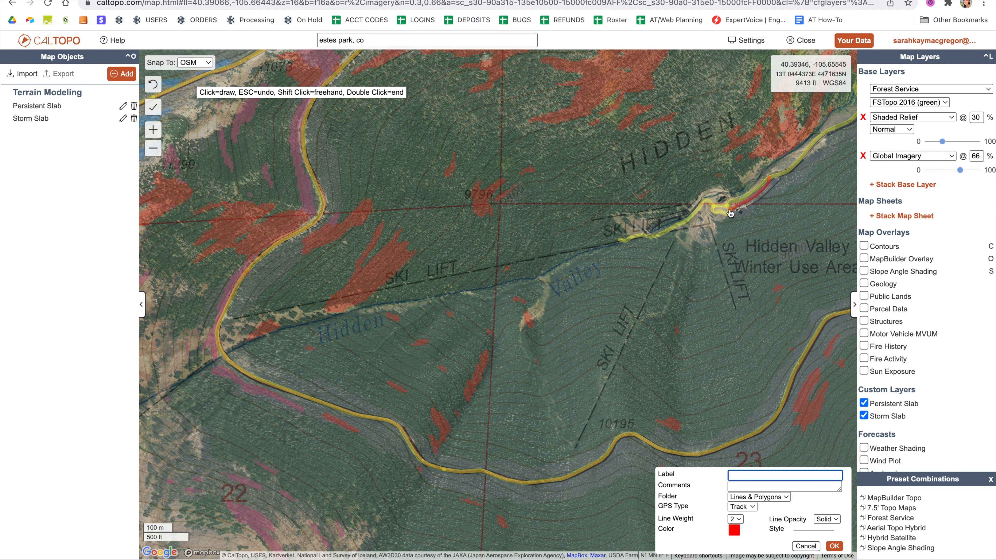
left_click(730, 211)
left_click(715, 228)
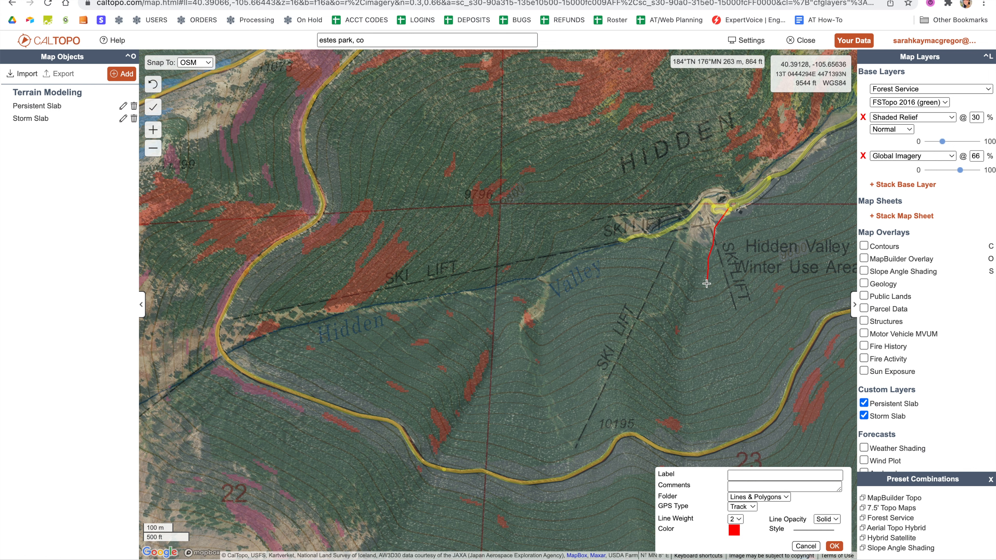
scroll(706, 287, "down", 2)
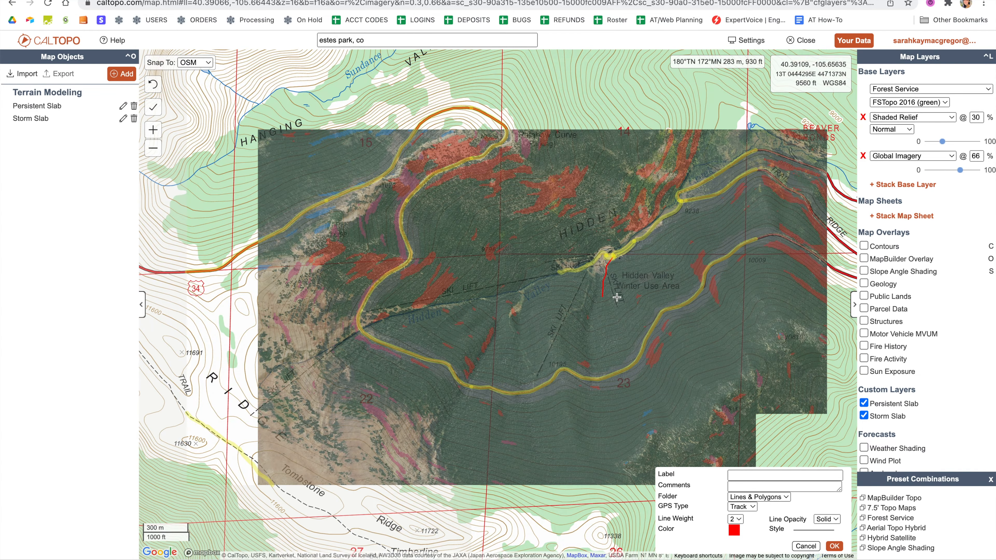
scroll(608, 301, "up", 2)
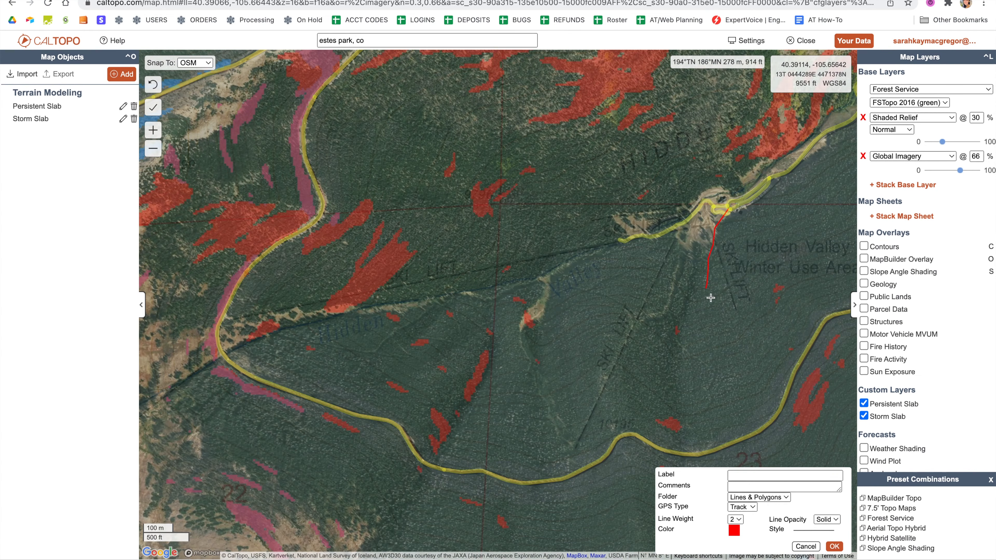
scroll(718, 302, "up", 2)
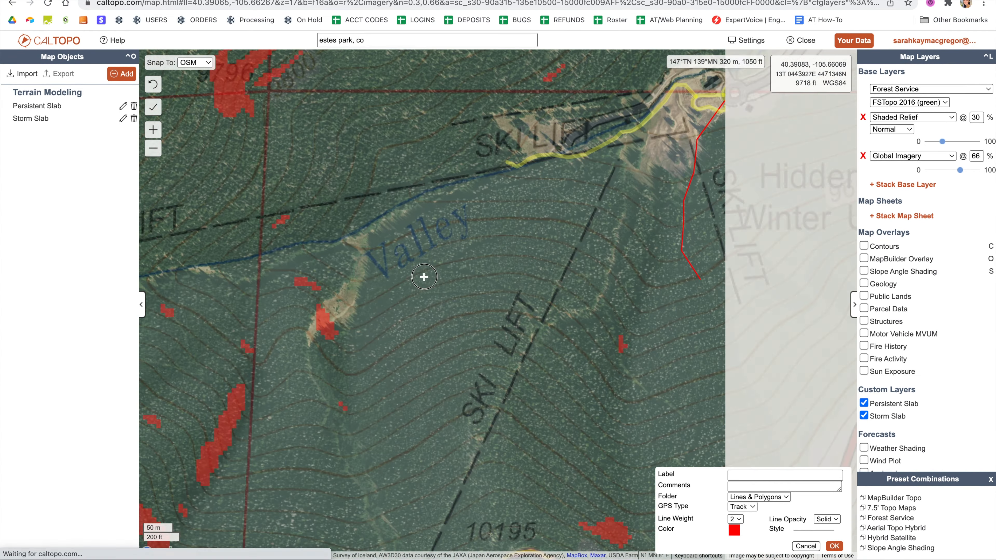
left_click_drag(424, 277, 407, 274)
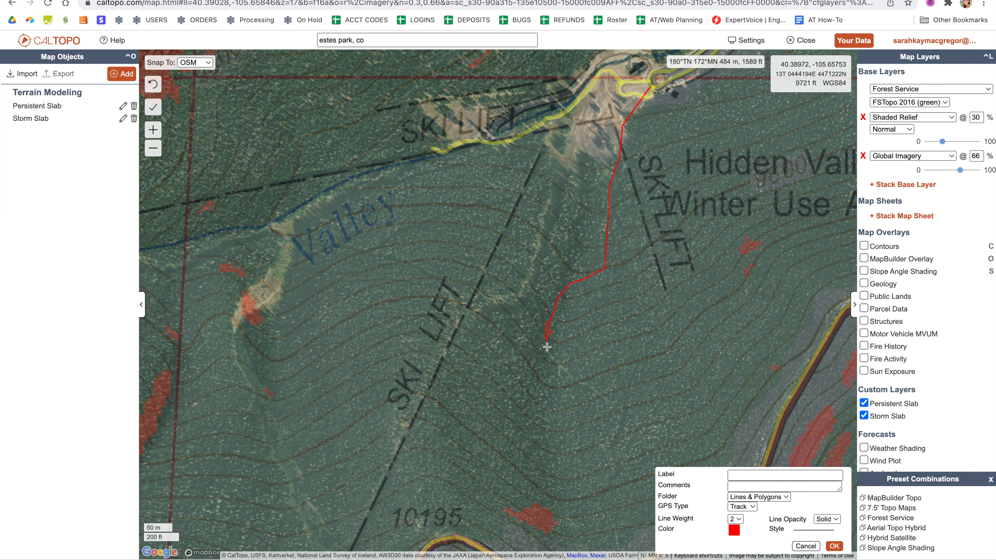
Step: Continue the route south up the forested slope to the main road east of the 10195 point
left_click(557, 367)
left_click(619, 469)
left_click_drag(618, 481, 594, 251)
left_click(583, 274)
left_click(596, 336)
left_click(570, 349)
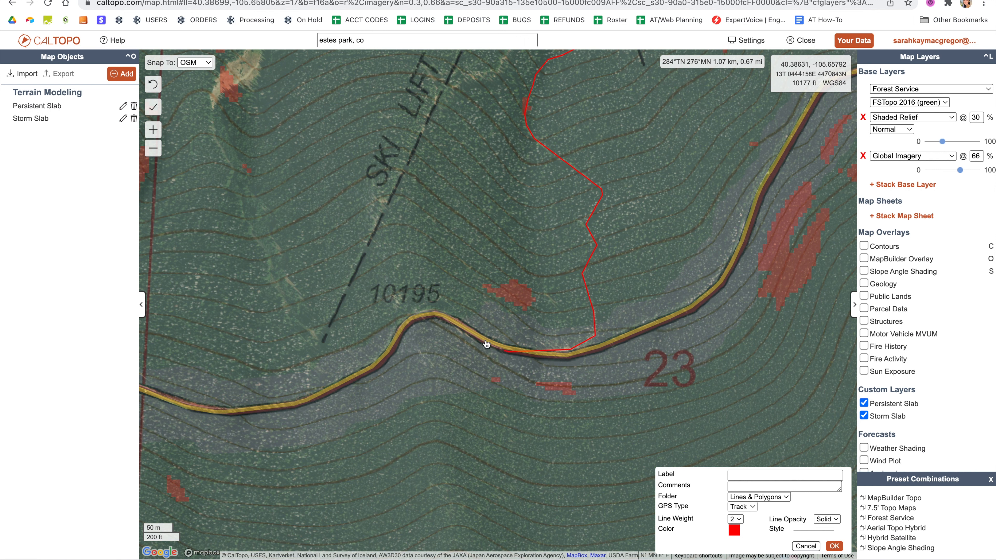
Step: Extend the route west along the snapped road past the 10195 point
left_click(439, 315)
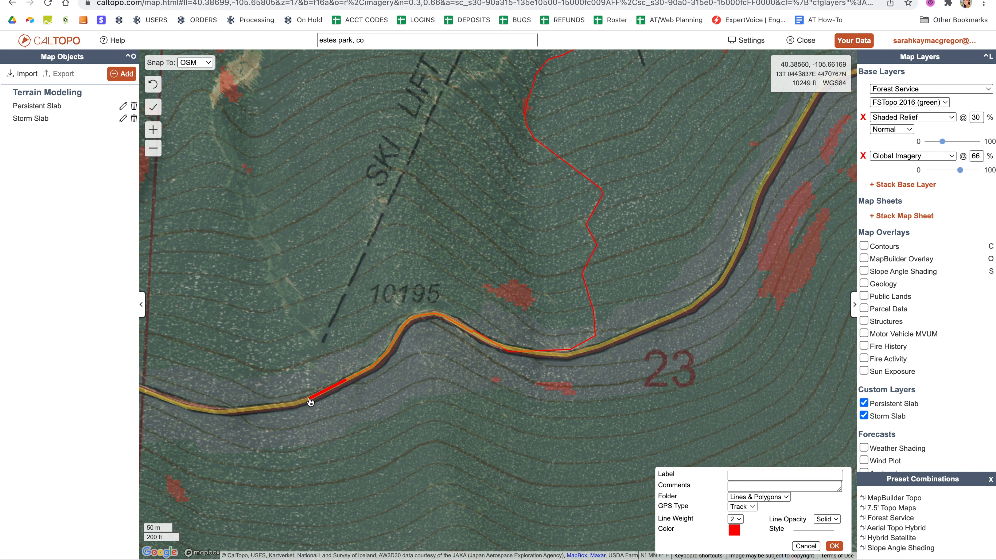
left_click(310, 400)
left_click_drag(341, 388, 522, 137)
scroll(482, 160, "up", 1)
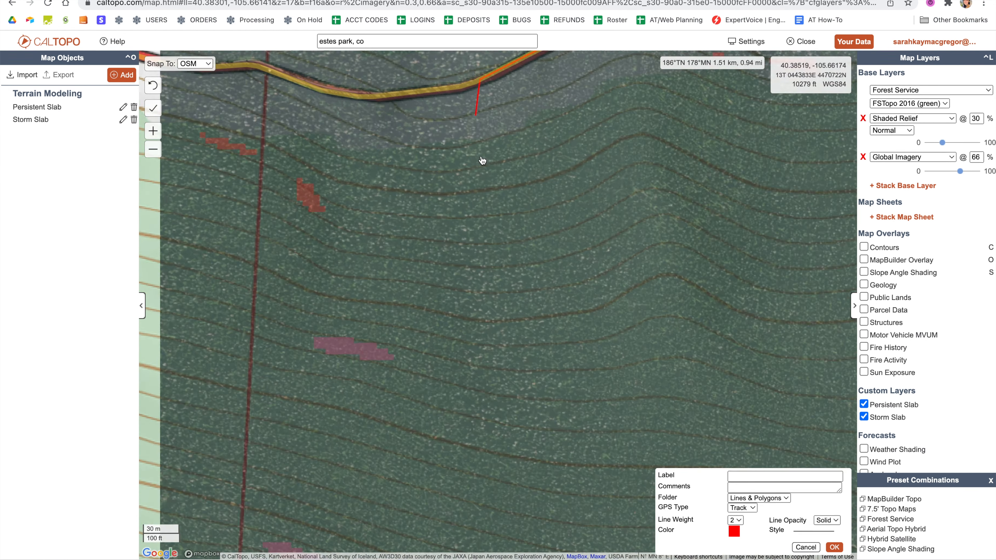
scroll(482, 160, "down", 1)
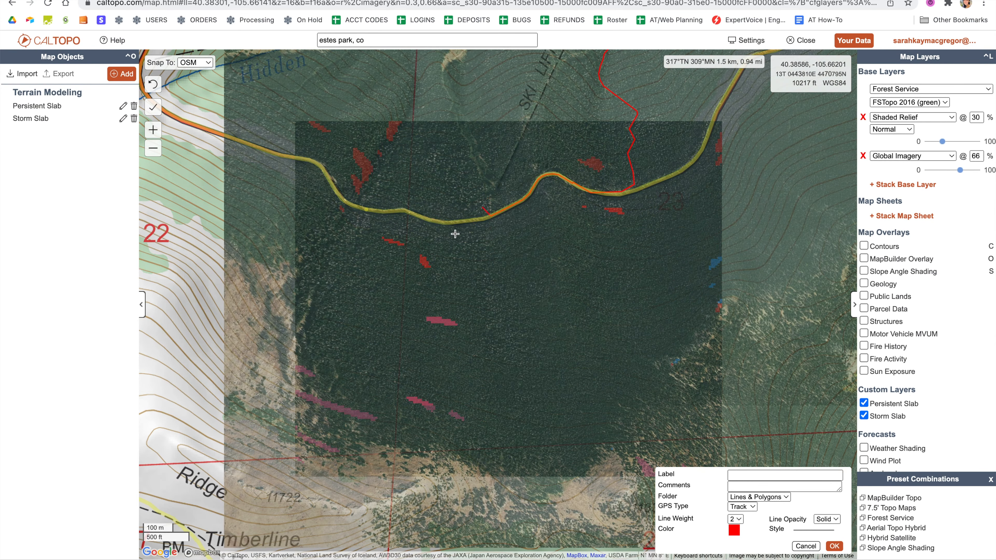
left_click_drag(455, 233, 578, 282)
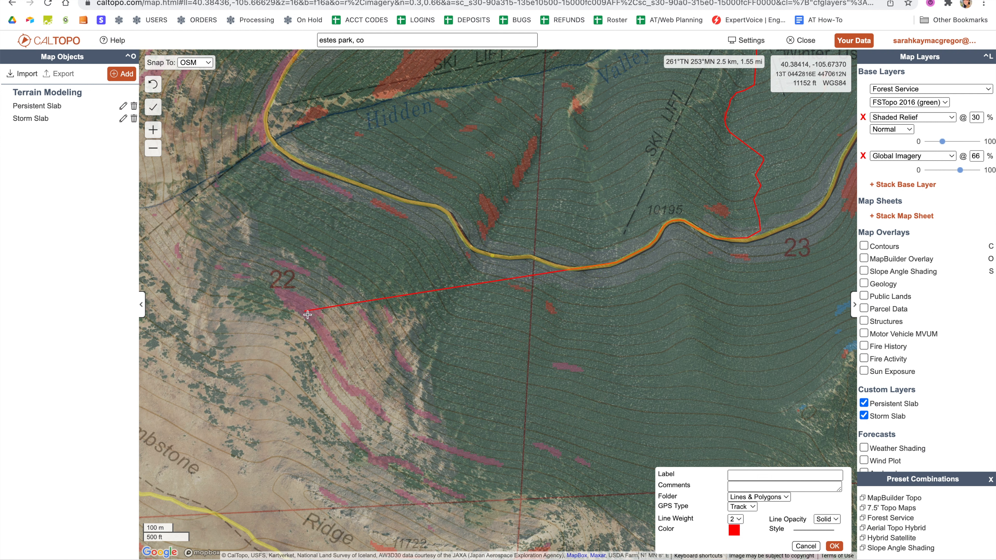
left_click(601, 267)
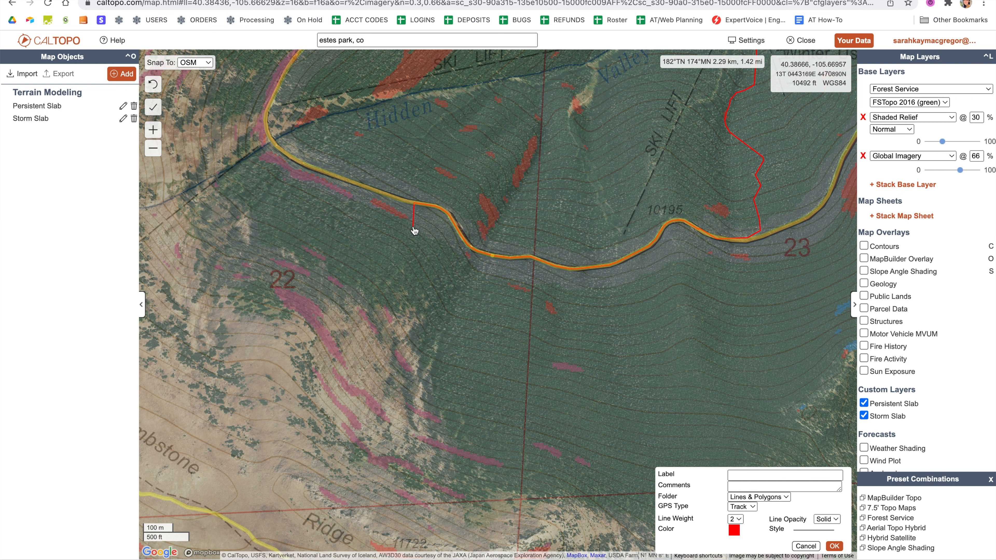
Step: Draw the route west from the road, zigzagging up between the shaded slopes toward the ridge, and finish the line at about 3.47 km
left_click(347, 229)
left_click(304, 214)
left_click(256, 239)
left_click(232, 254)
left_click(214, 254)
left_click(210, 271)
left_click(193, 277)
left_click(198, 298)
left_click(178, 313)
left_click(184, 338)
left_click_drag(156, 354, 342, 256)
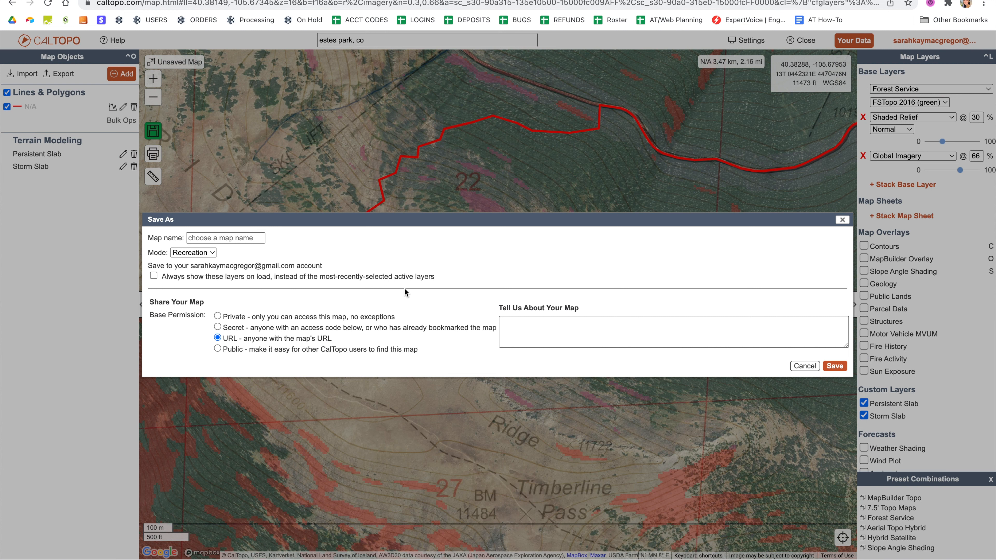
Step: Save the map under the name AIARE 1 Day 1
left_click(242, 238)
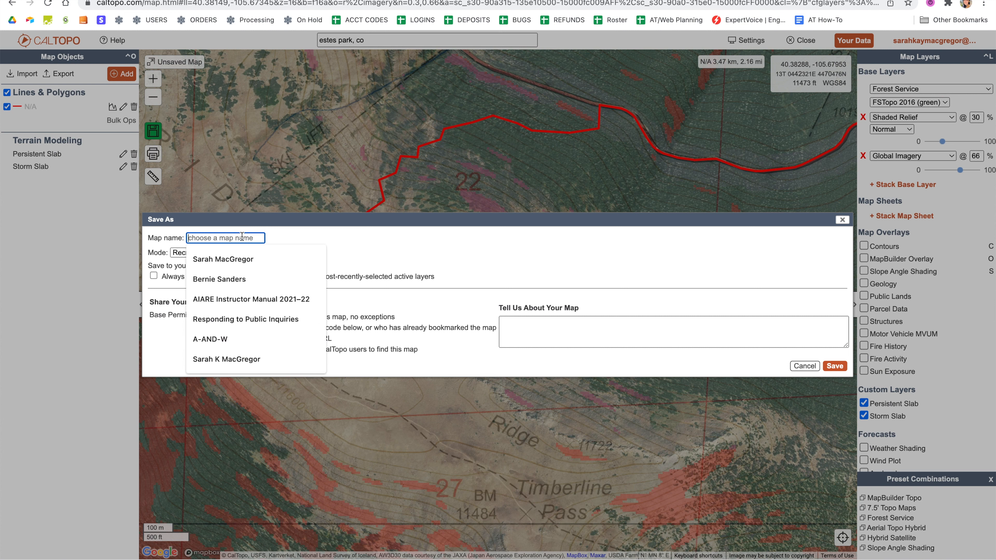
type("AIARE")
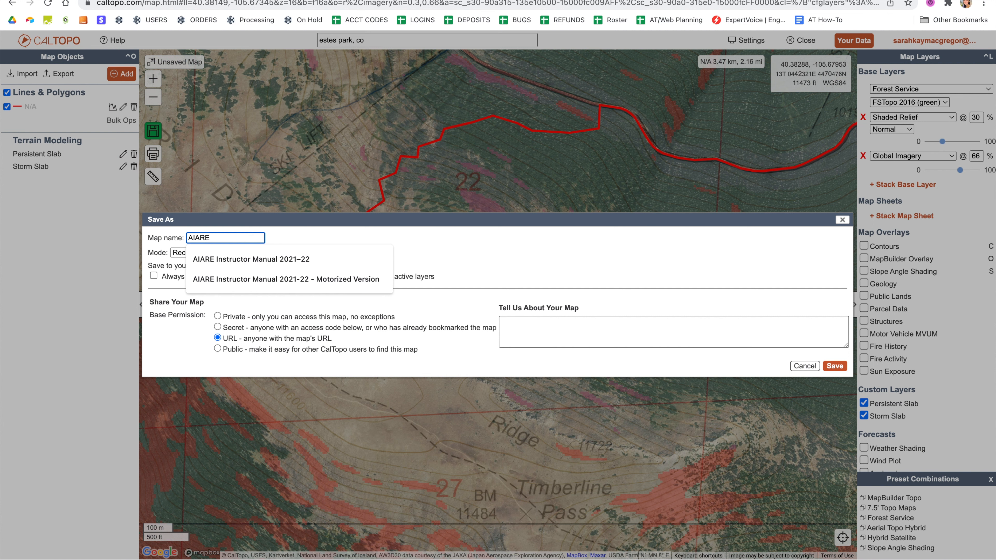
type(" 1 Day 1")
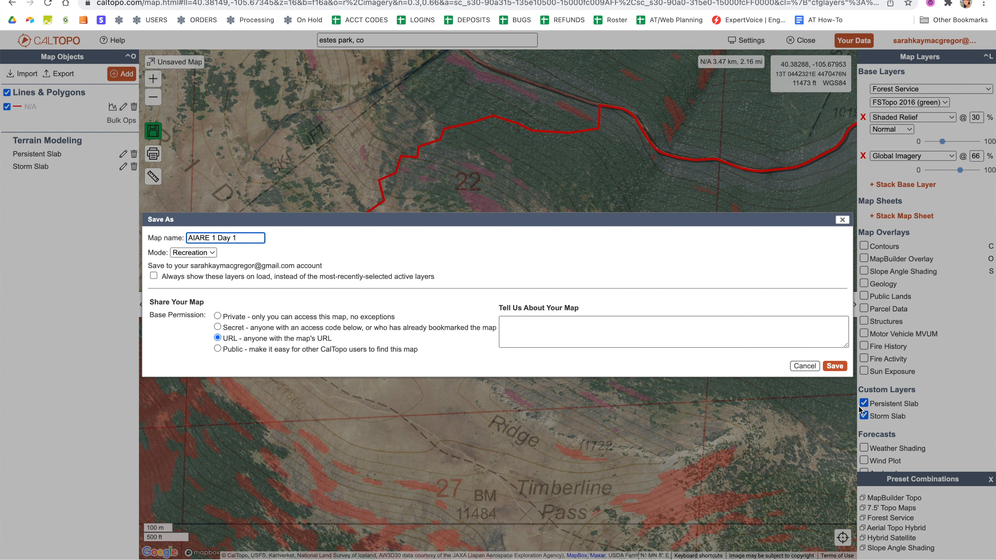
left_click(836, 367)
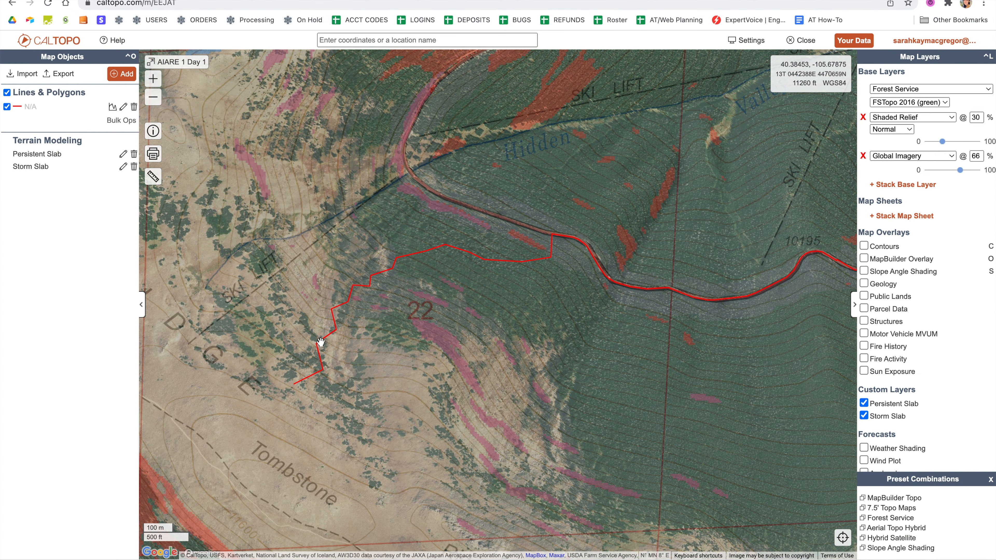
Step: Display the elevation profile of the drawn route
left_click_drag(358, 407, 428, 419)
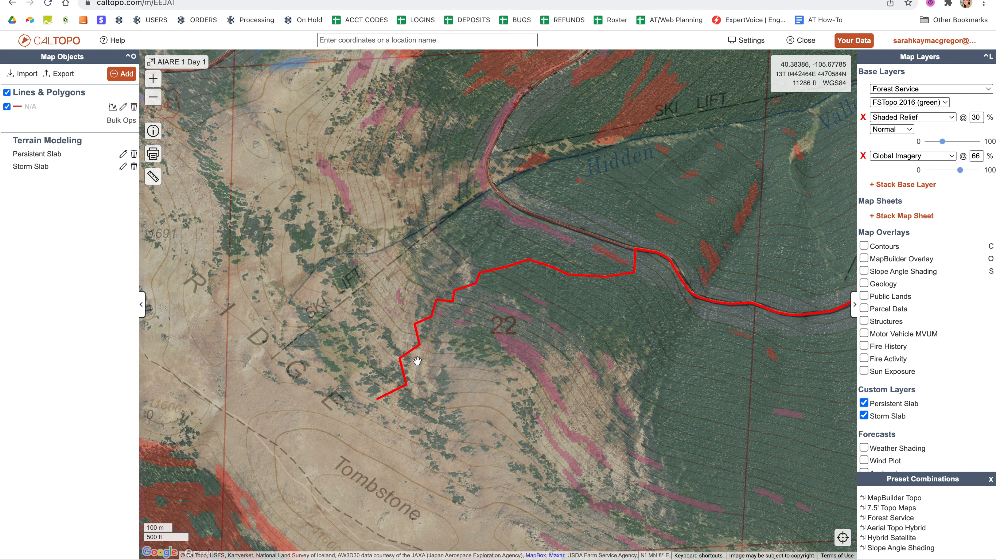
left_click(411, 357)
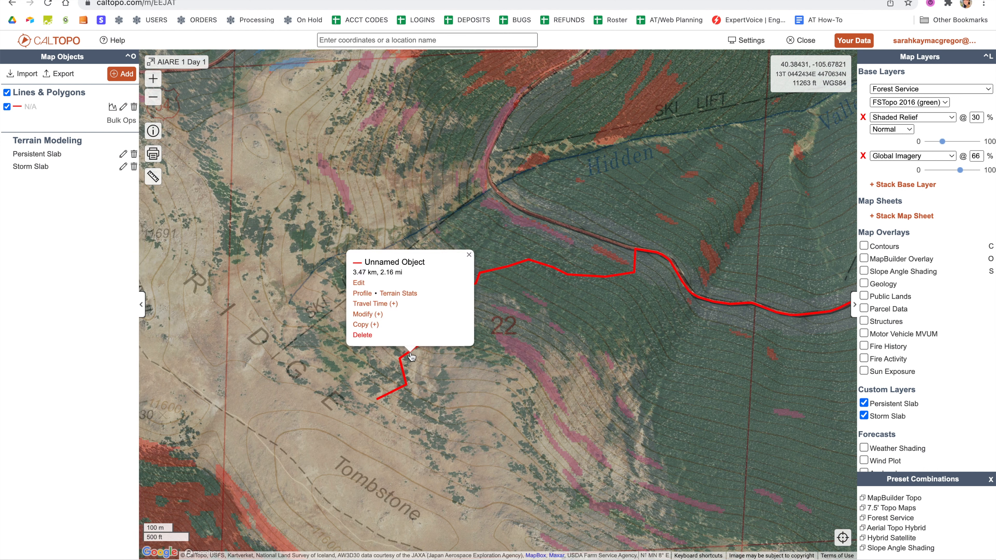
left_click(362, 293)
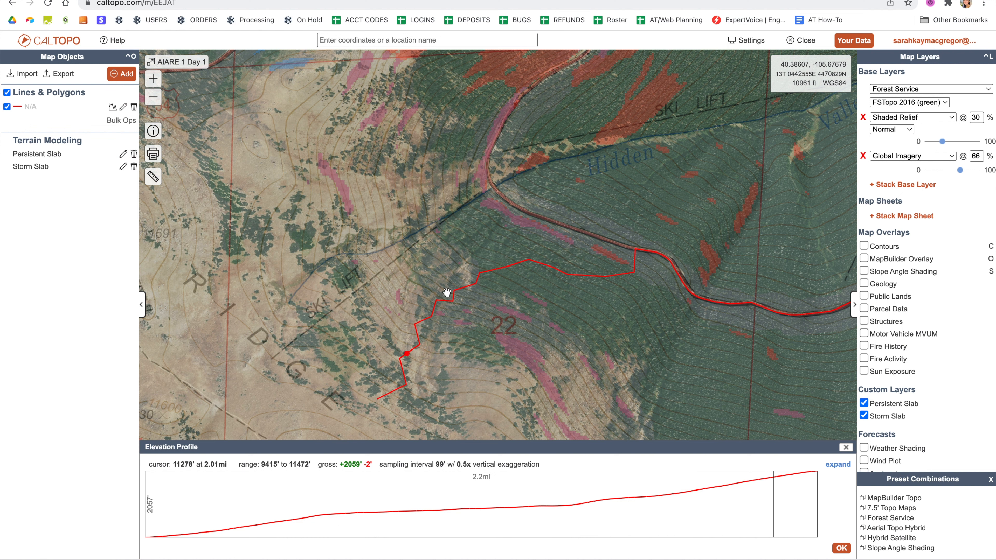
Step: Check the route's travel time estimates, and set the travel mode to Ski in its travel plan
left_click(447, 301)
left_click(411, 250)
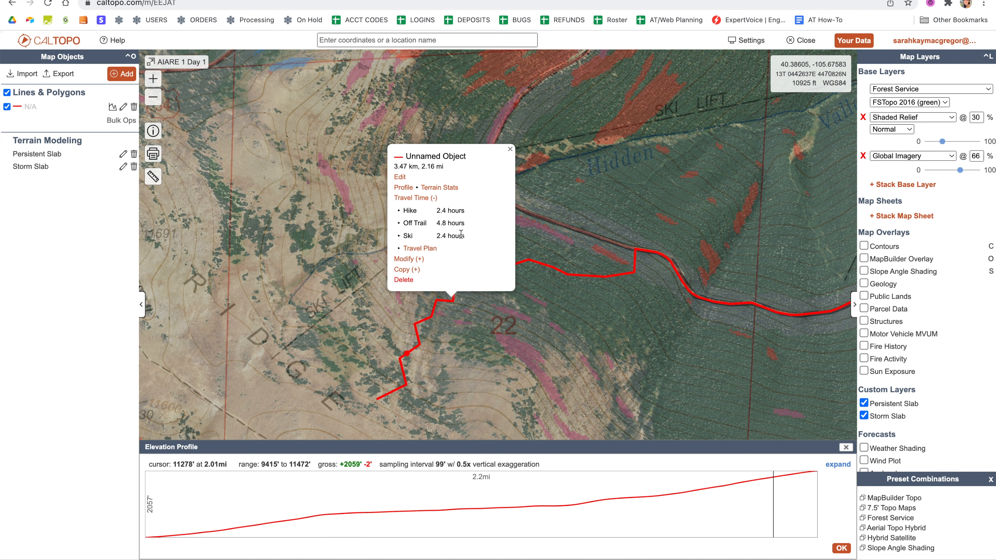
left_click_drag(436, 237, 472, 241)
left_click(418, 249)
left_click(288, 284)
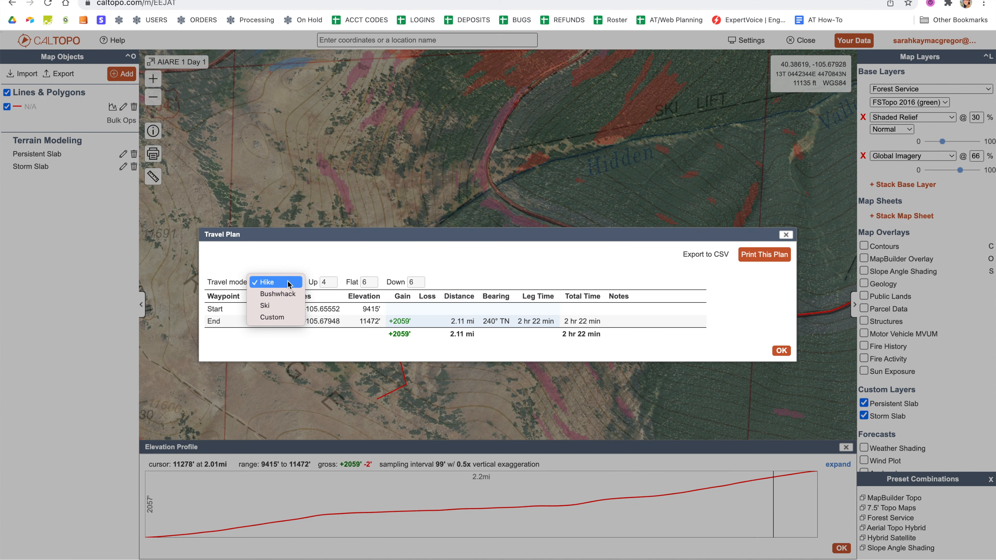
left_click(291, 302)
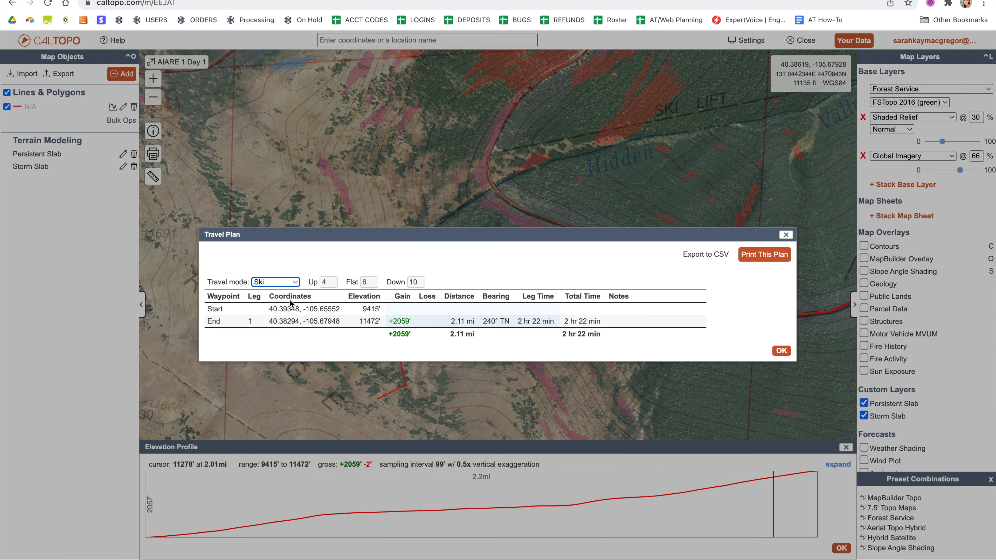
Step: Set the travel plan to Custom mode with speeds of 2 up, 5 flat and 7 down, and close the plan
left_click(272, 283)
left_click(272, 293)
left_click(328, 282)
left_click_drag(328, 282, 320, 284)
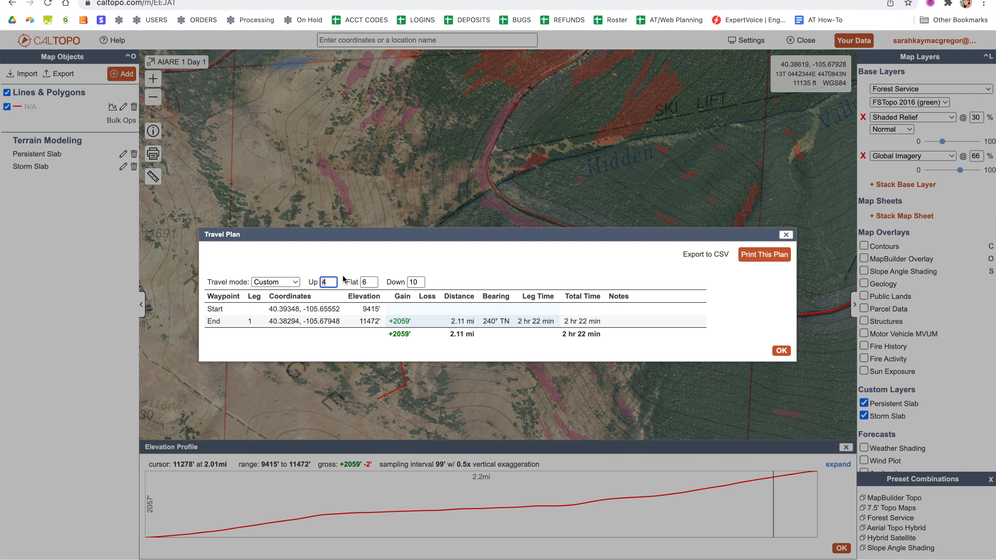
left_click(348, 283)
key("Tab")
key("Tab")
left_click_drag(564, 336, 603, 338)
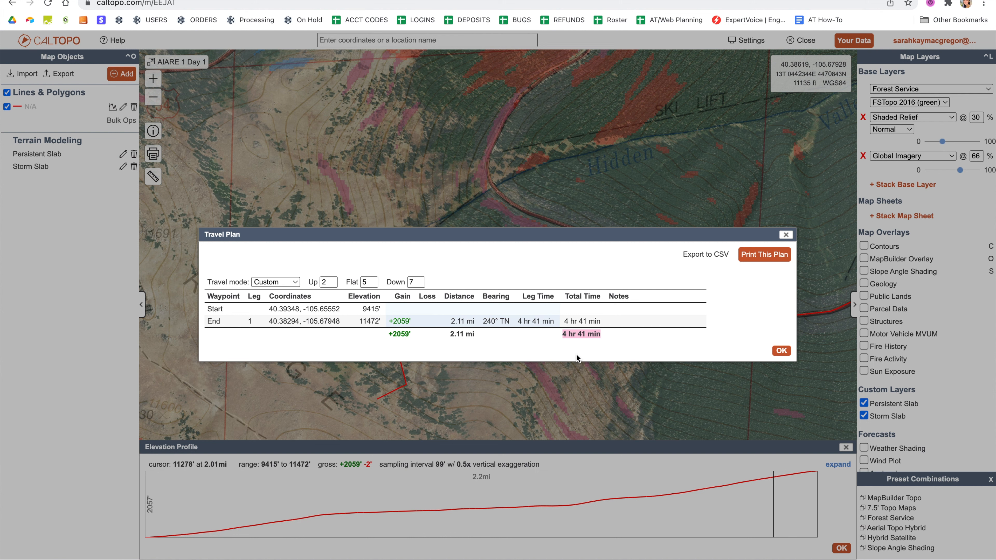
left_click(783, 351)
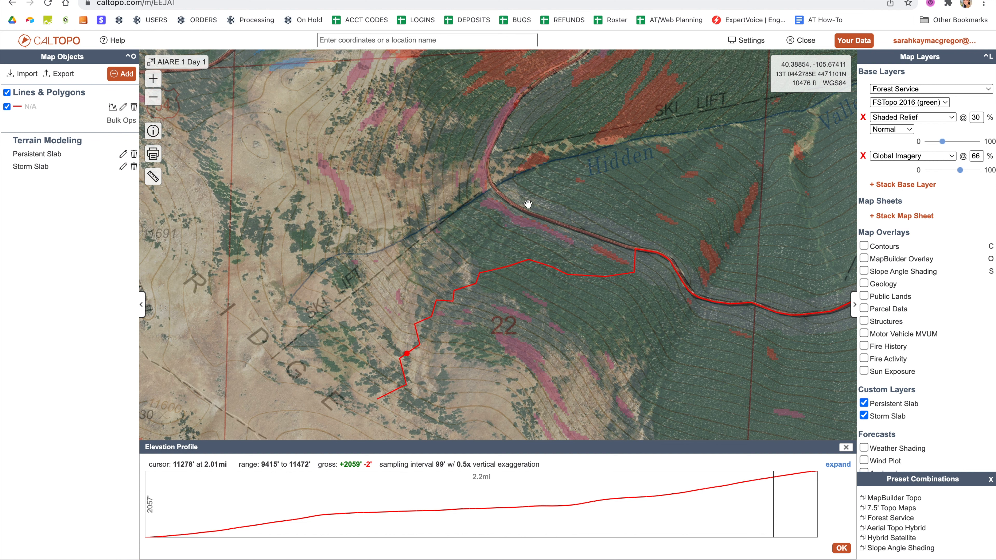
Step: Start a new descent line beside the route's upper end on the ridge and draw it northeast down to the road bend
scroll(411, 238, "down", 2)
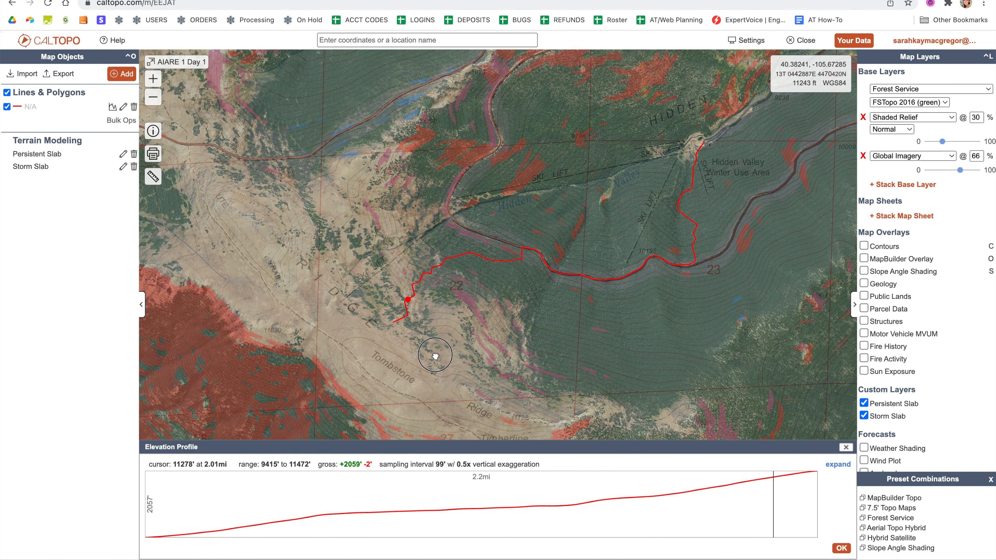
left_click_drag(436, 353, 408, 371)
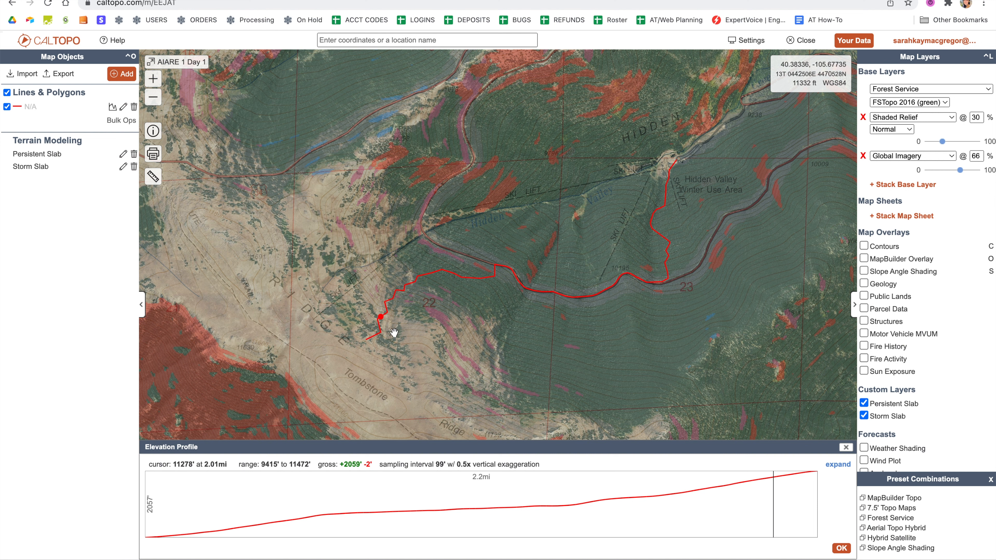
scroll(400, 333, "up", 2)
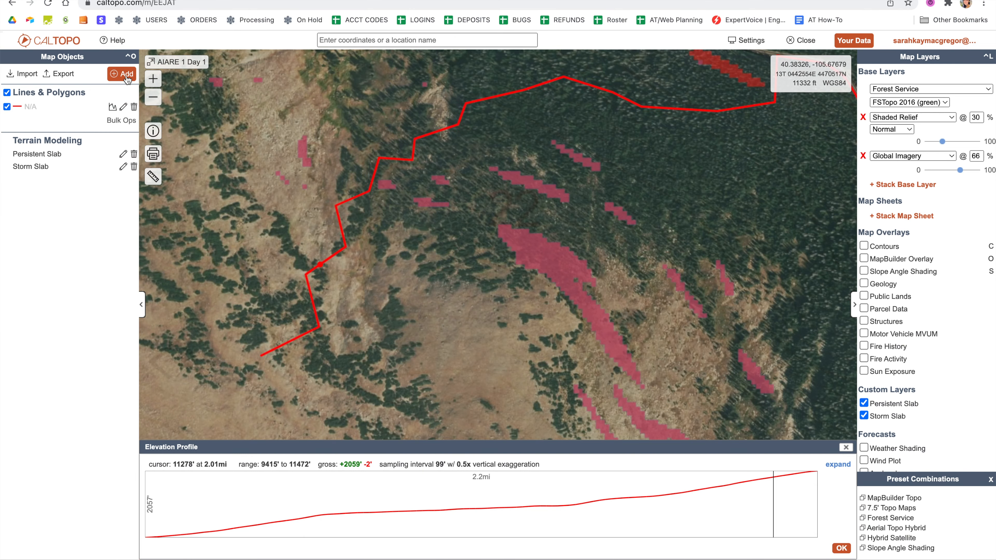
left_click(126, 74)
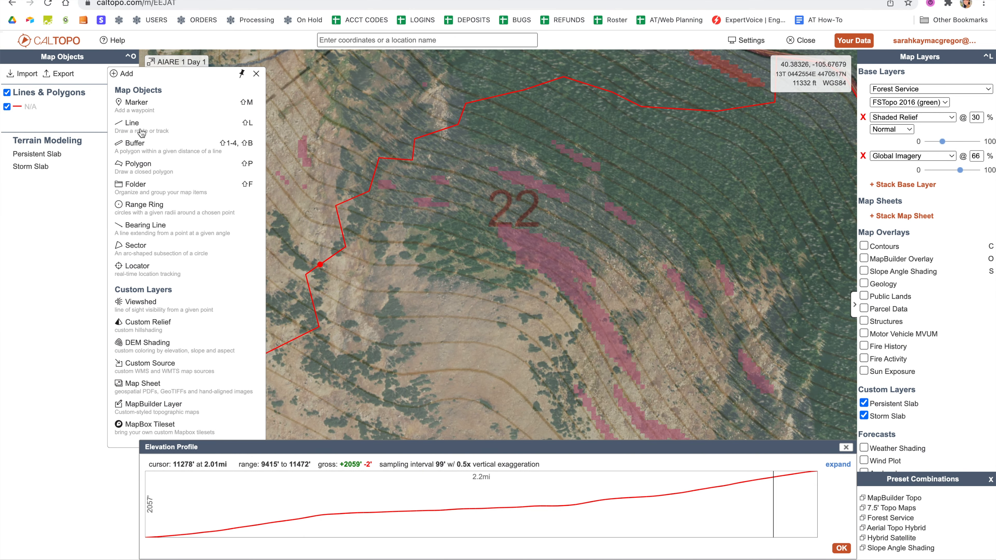
left_click(142, 134)
scroll(498, 303, "down", 1)
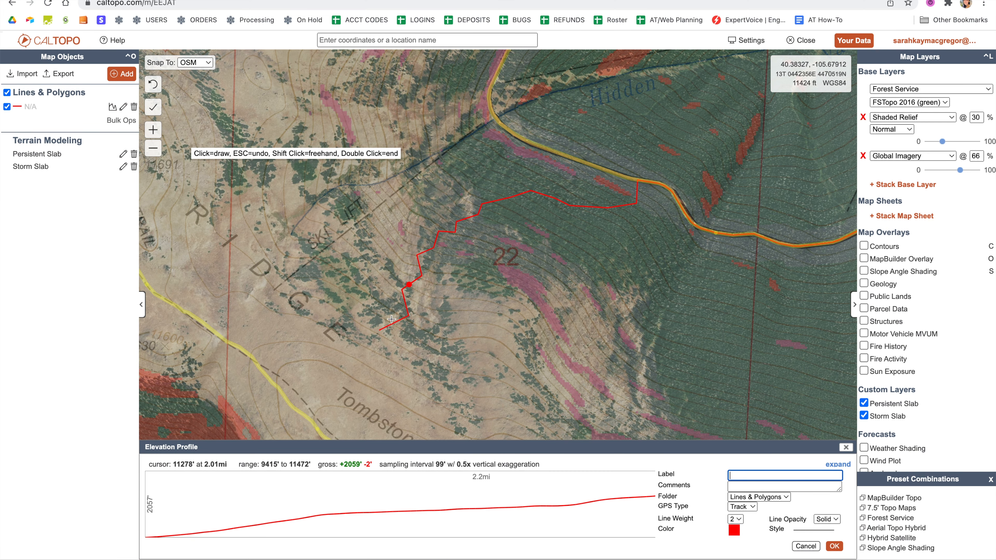
left_click(373, 321)
left_click(397, 261)
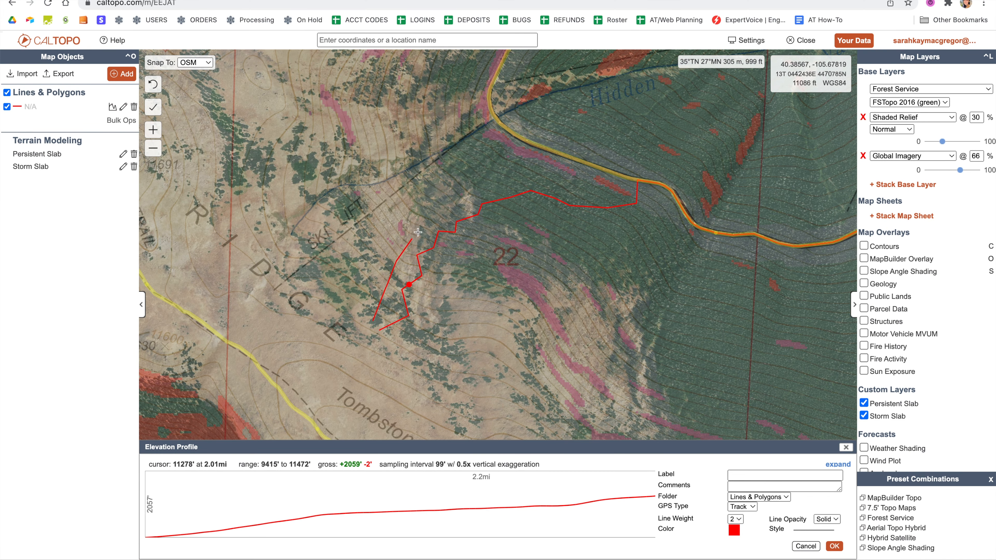
left_click(420, 231)
left_click(453, 212)
left_click(470, 197)
left_click(512, 135)
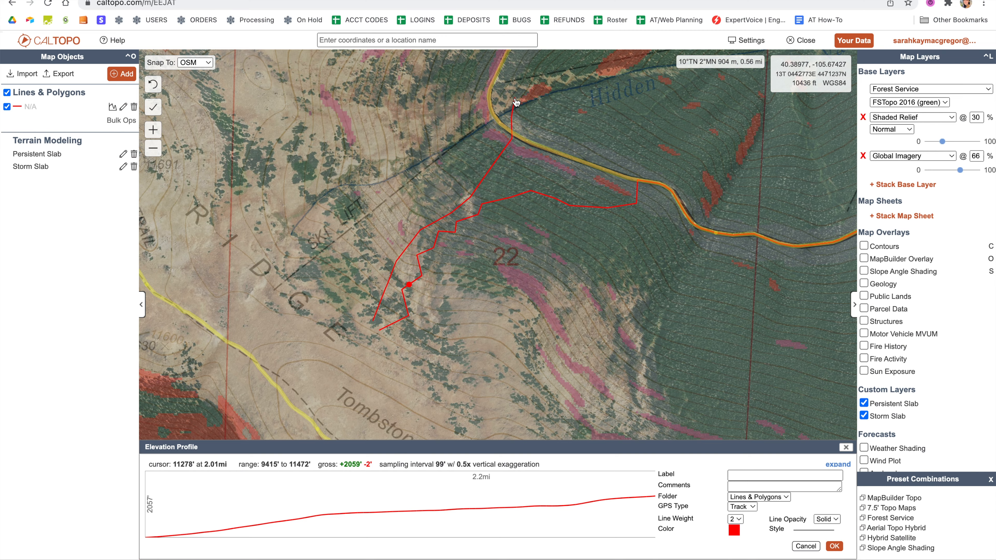
Step: Continue the descent line across the road and east along Hidden Valley to the base area, finishing at about 2.54 km
key("plus")
scroll(516, 102, "down", 5)
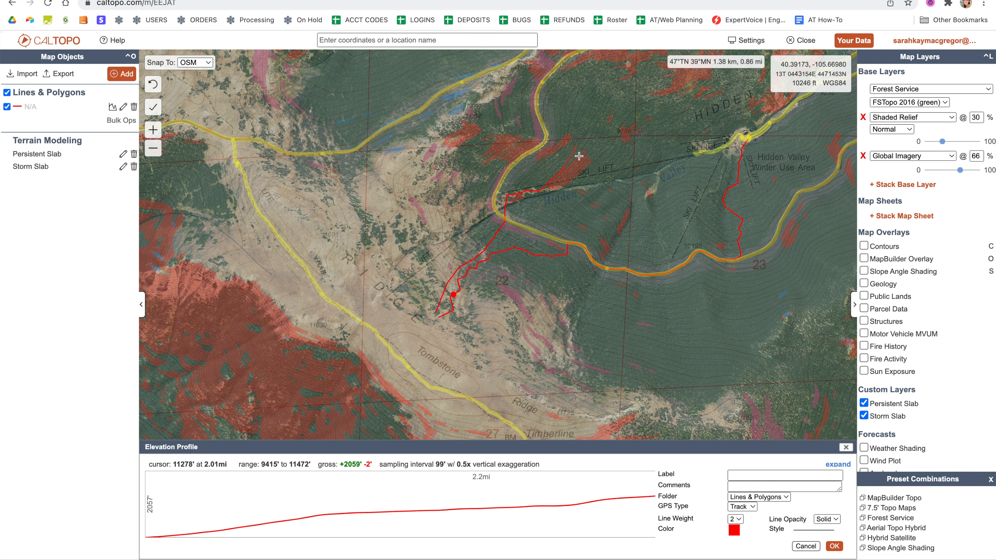
left_click(553, 189)
left_click(567, 189)
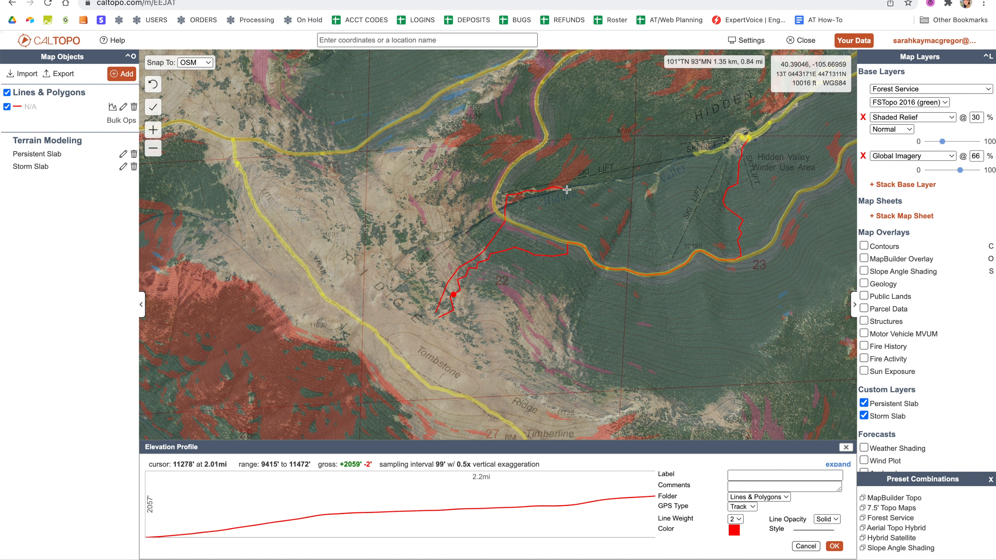
left_click(614, 181)
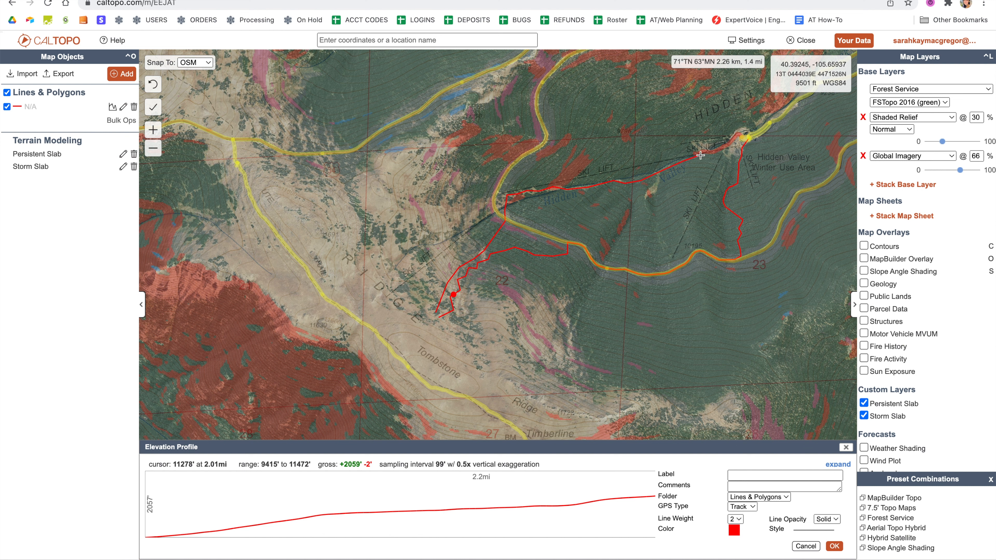
double_click(742, 145)
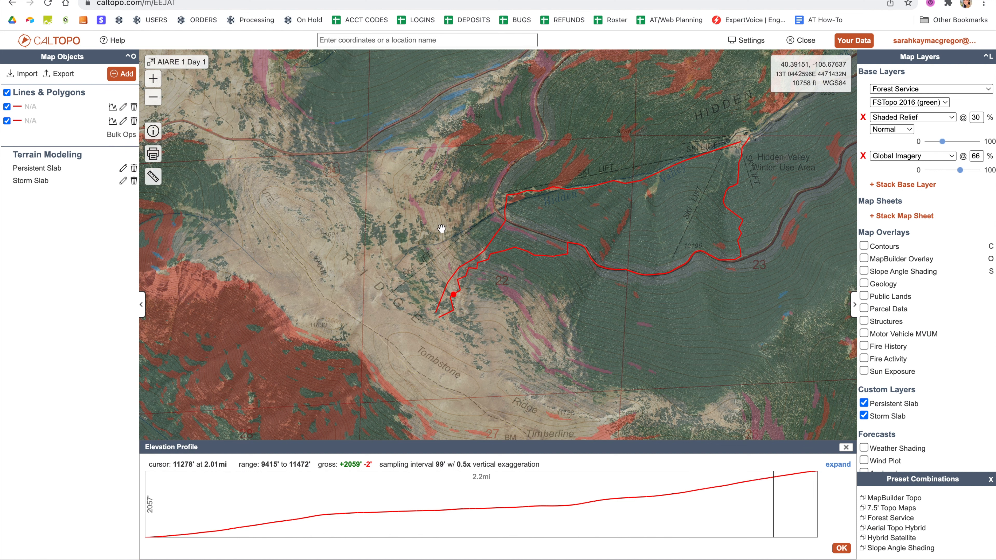
Step: Recolor the 3.47 km ascent route green and give it the second directional arrow line style
left_click(510, 251)
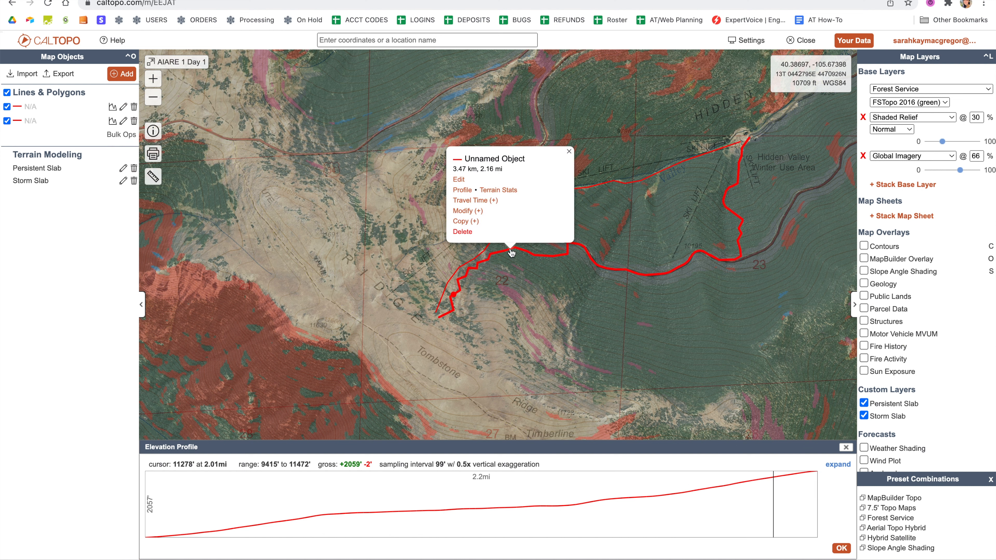
left_click(459, 179)
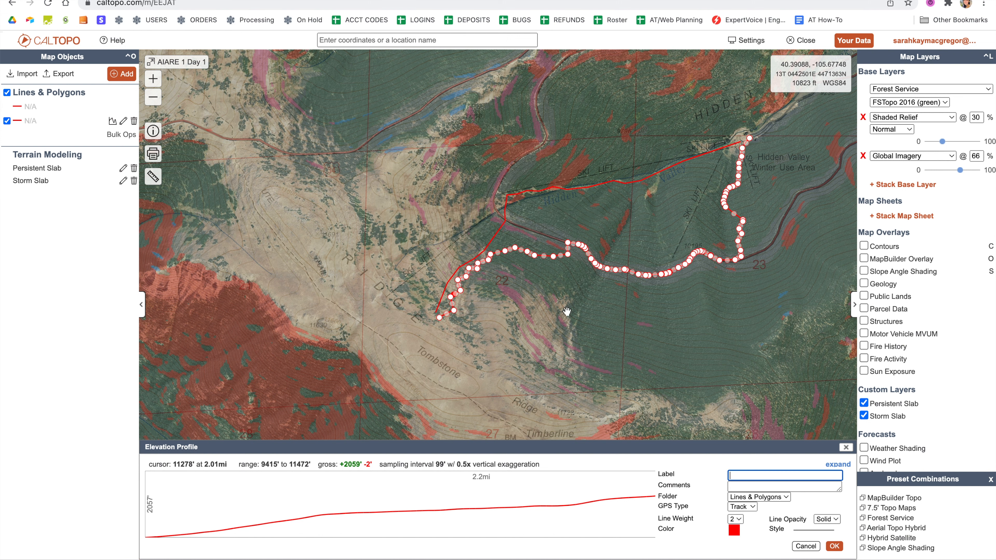
left_click(734, 531)
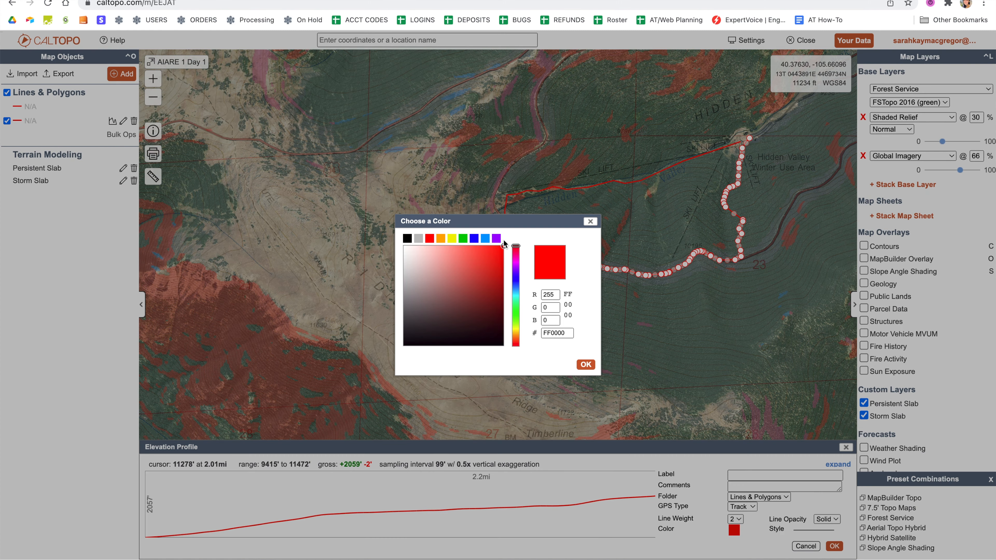
left_click(463, 241)
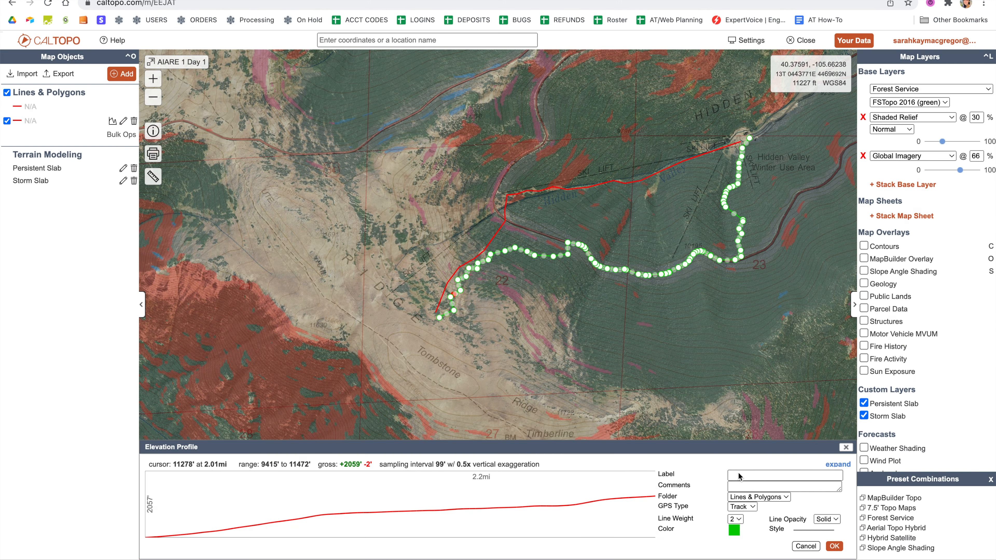
left_click(813, 532)
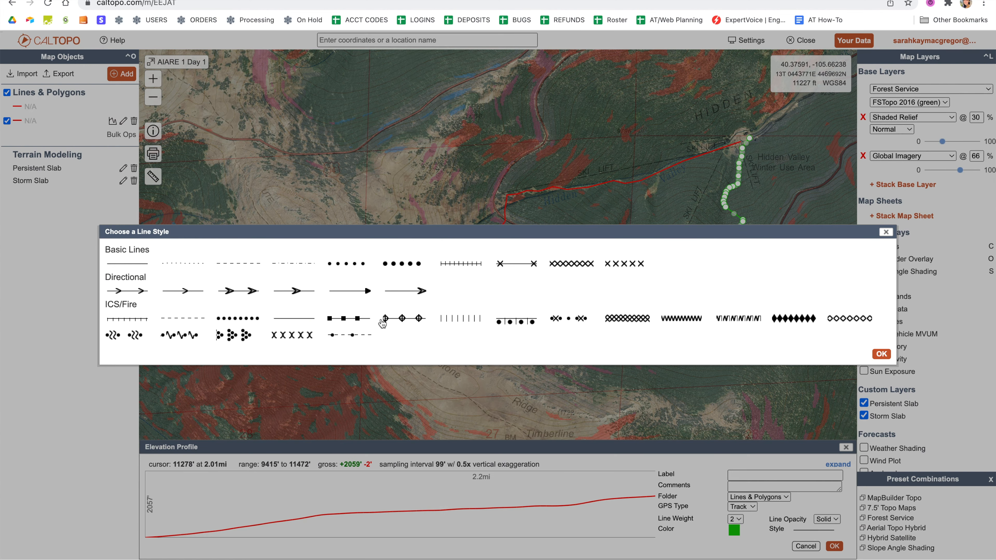
left_click(185, 291)
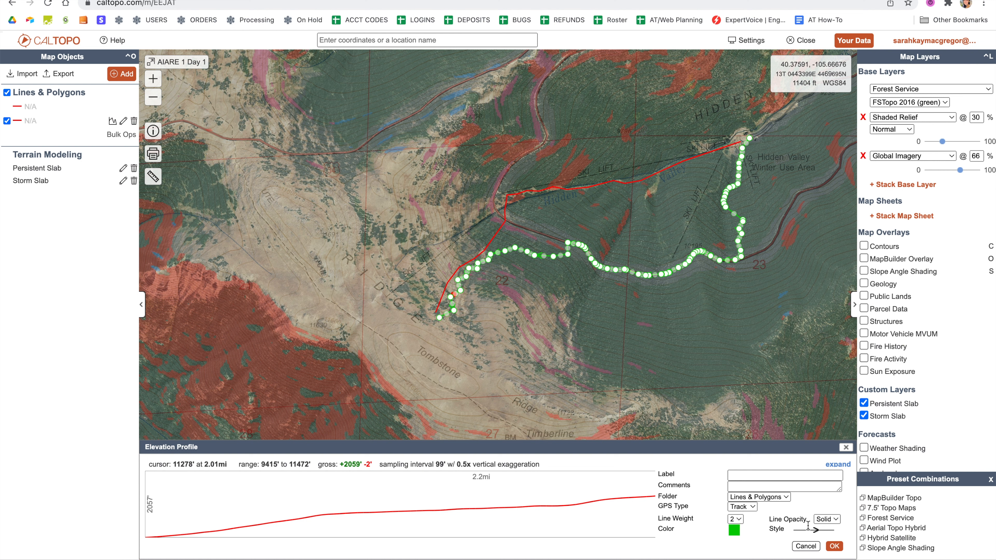
left_click(834, 547)
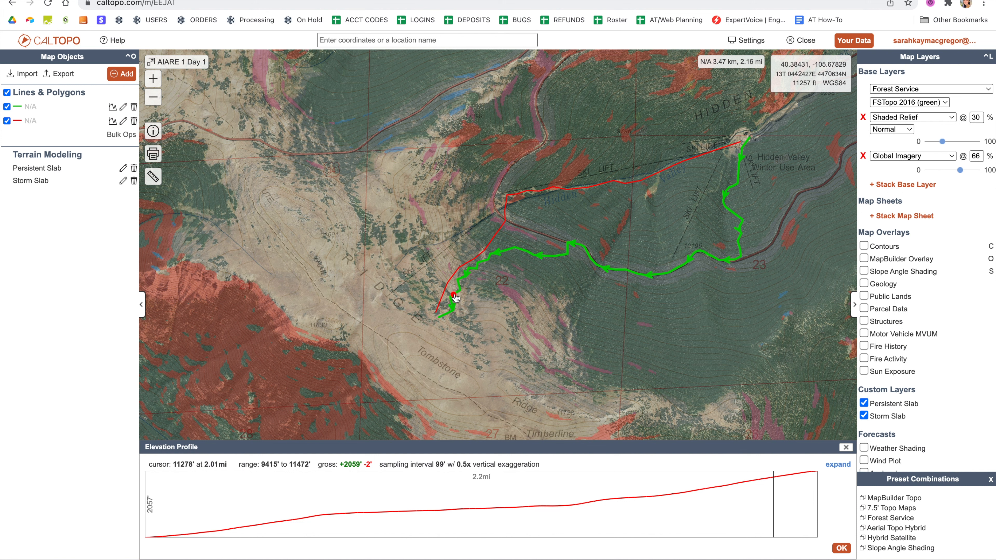
Step: Close the elevation profile, then recolor the descent line light blue and give it the same directional arrow style as the ascent
scroll(456, 306, "up", 2)
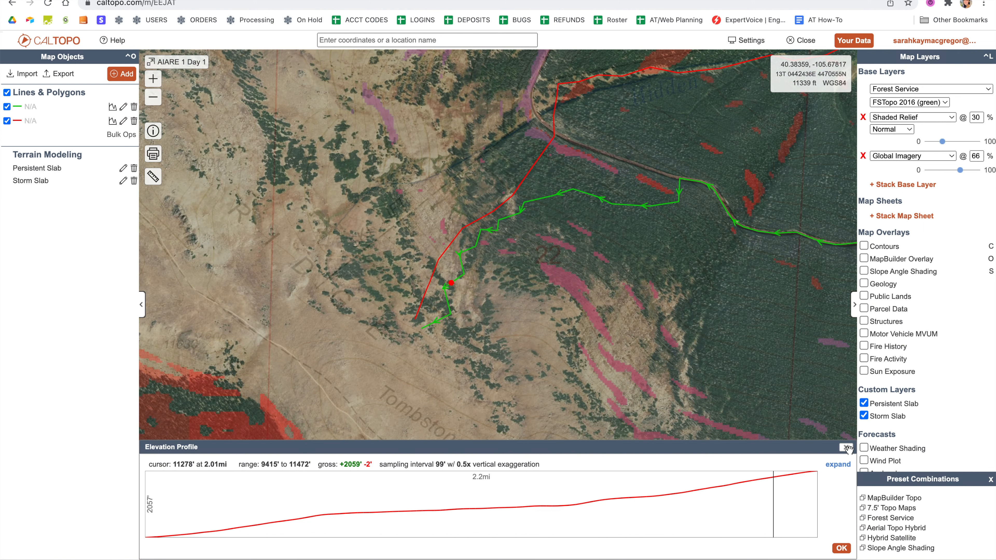
left_click(839, 449)
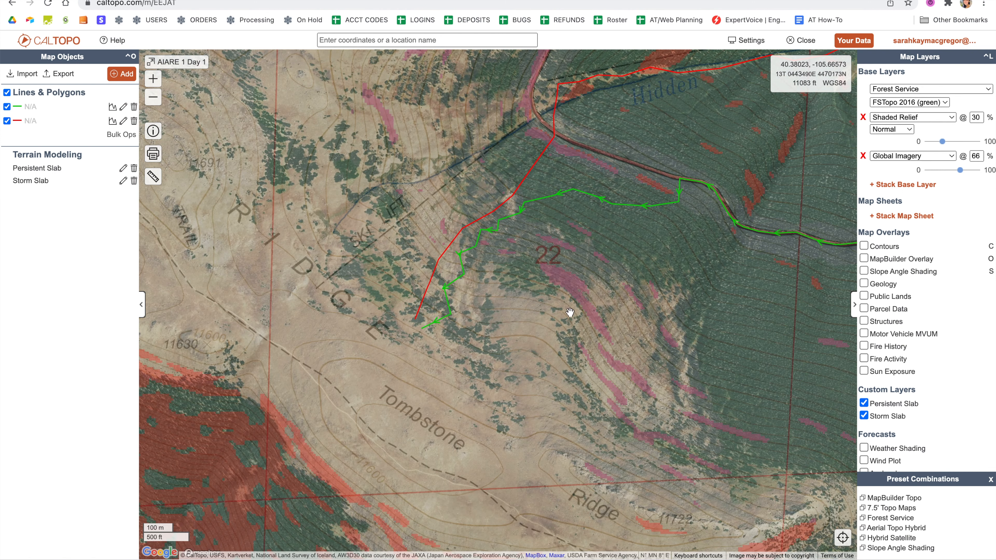
left_click(467, 228)
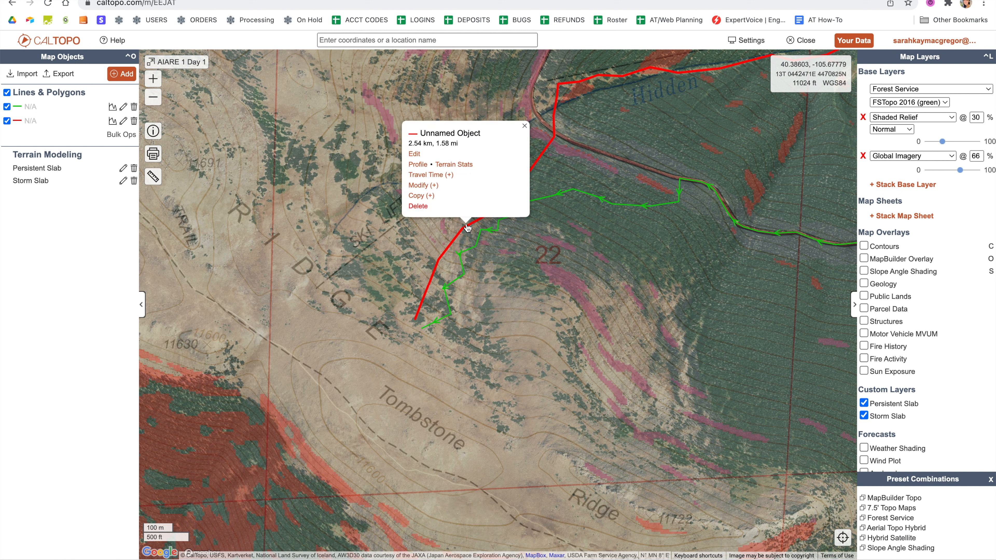
left_click(414, 153)
left_click(734, 530)
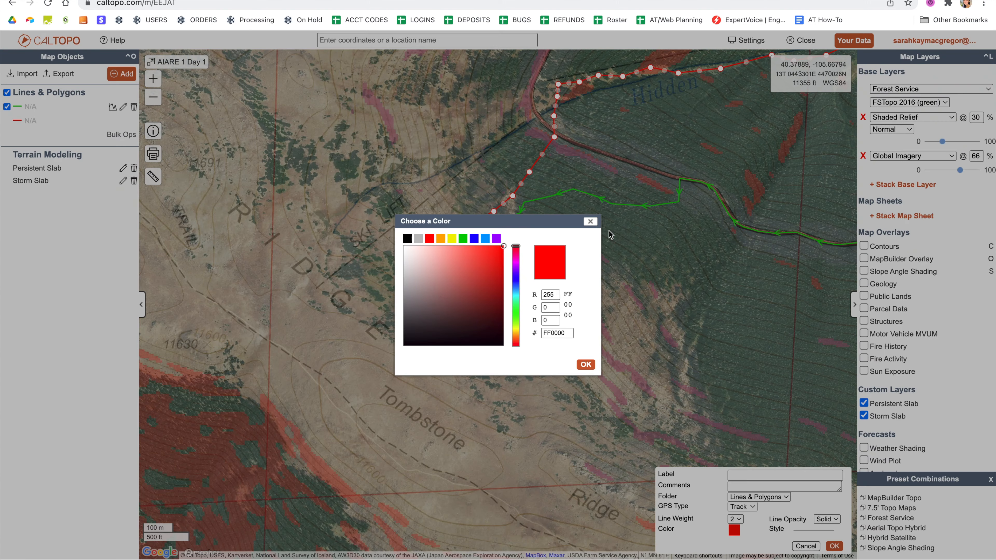
left_click(486, 240)
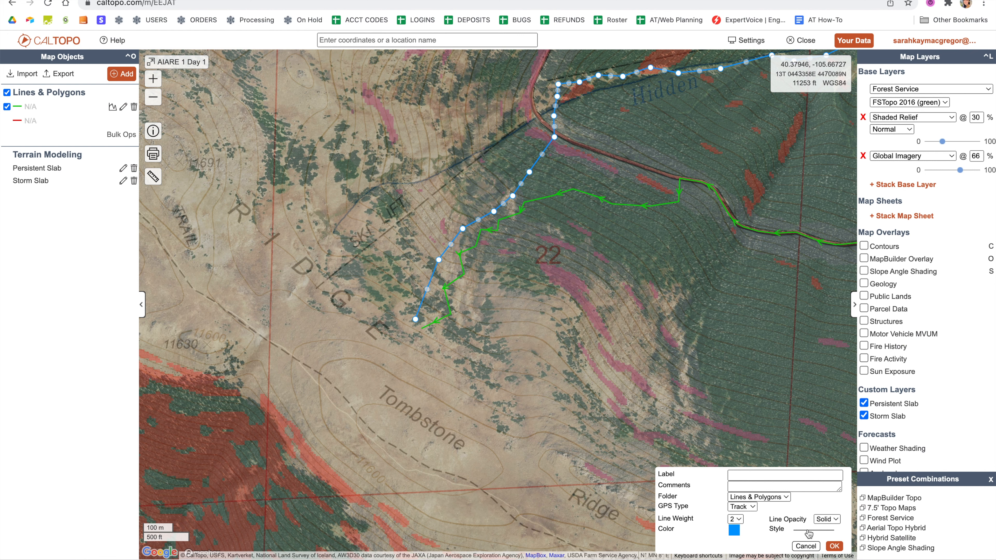
left_click(800, 530)
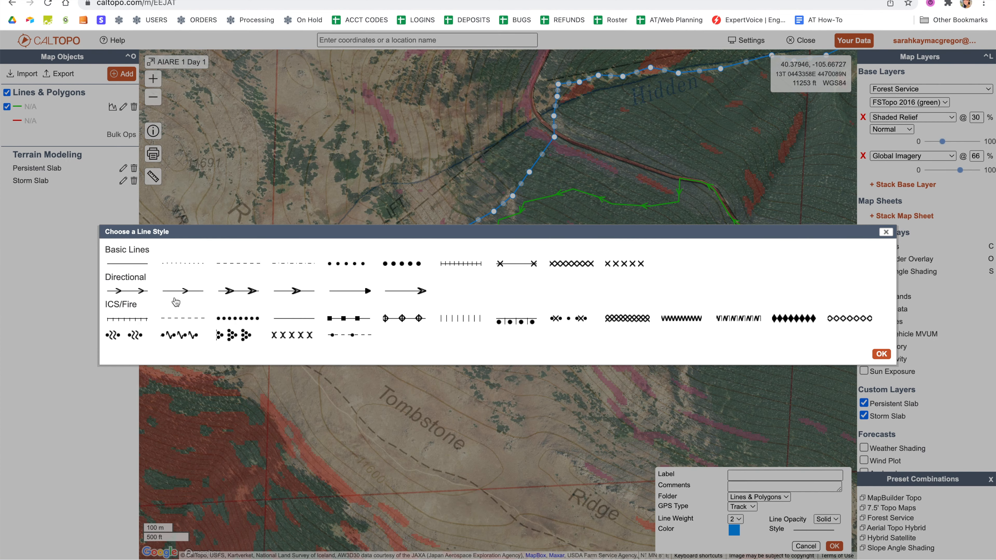
left_click(179, 293)
left_click(834, 546)
Step: Draw an alternate descent line from the ascent route's road section near 10195, north through the clearing and northeast to the Hidden Valley base area
left_click_drag(451, 361, 318, 387)
left_click_drag(391, 366, 322, 387)
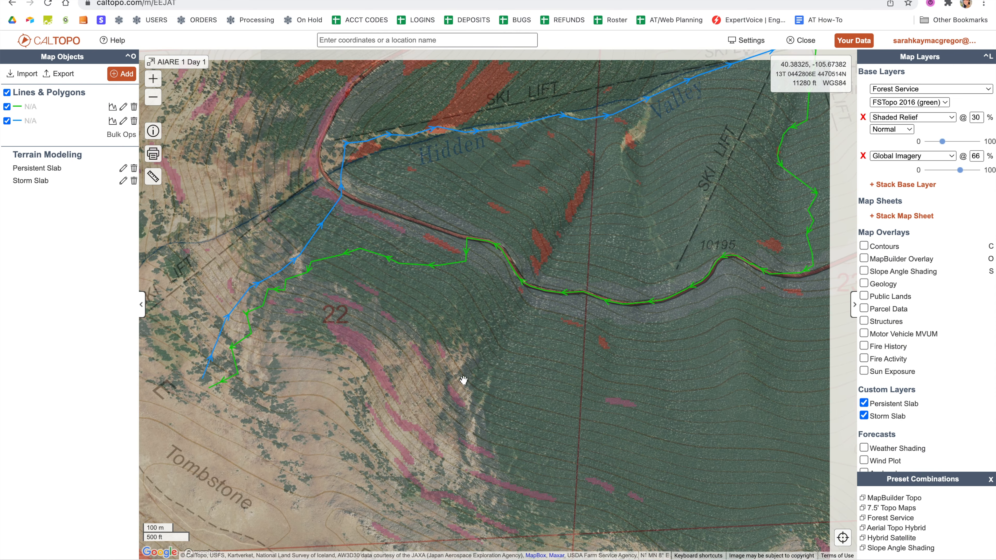
left_click_drag(592, 366, 498, 375)
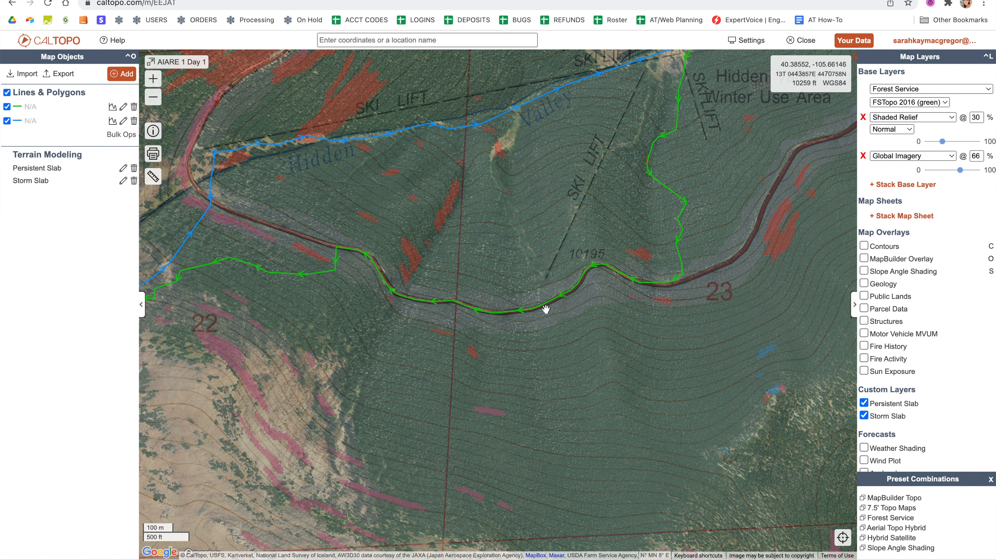
scroll(545, 290, "up", 2)
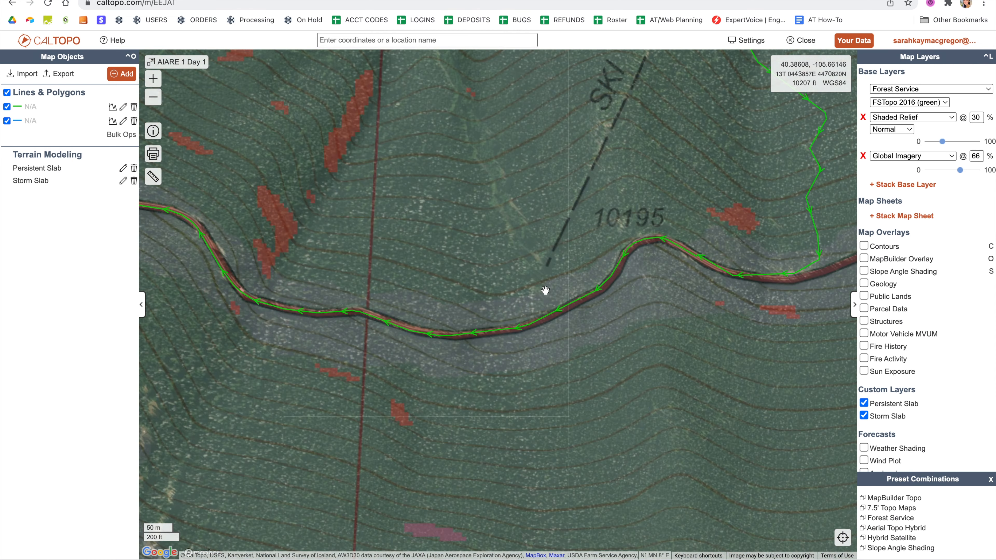
scroll(545, 291, "down", 2)
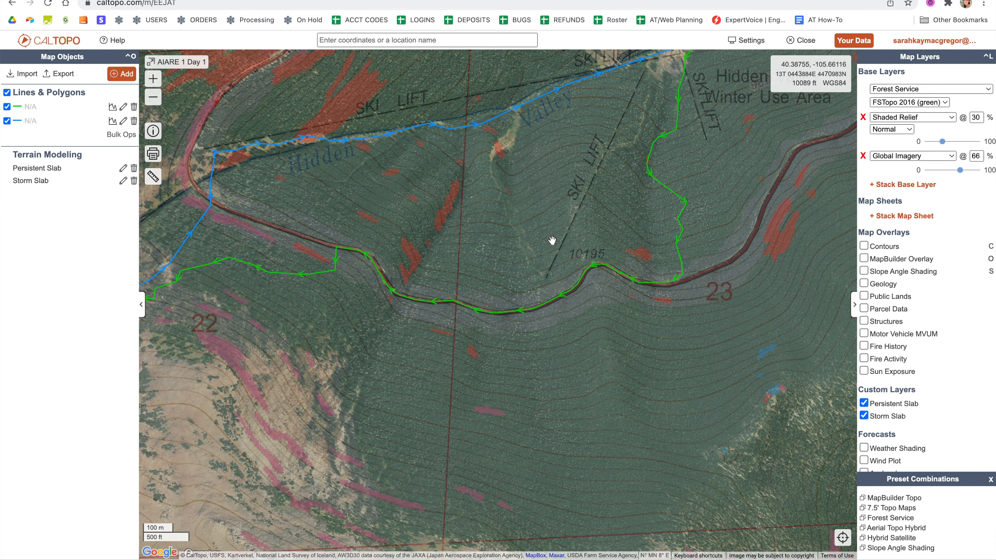
left_click(128, 77)
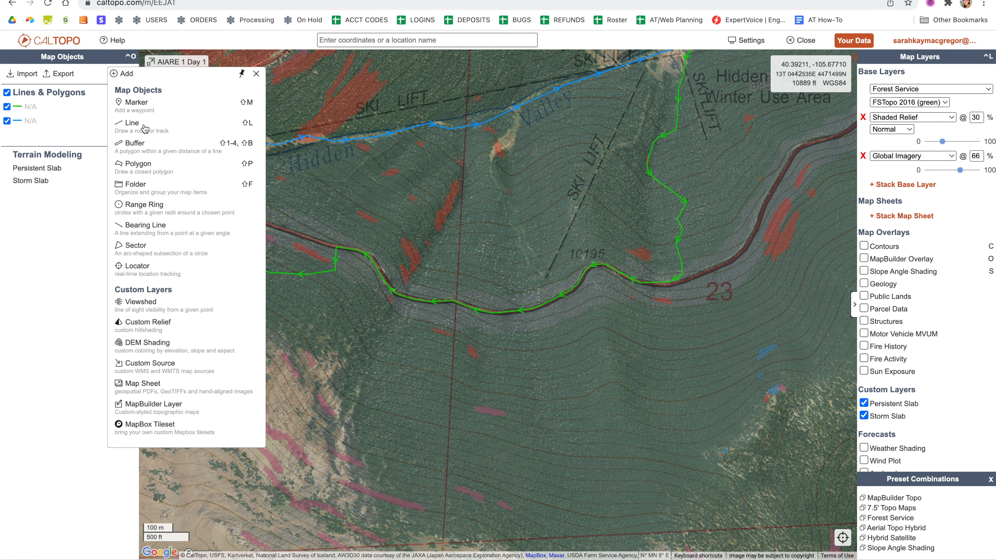
left_click(132, 123)
left_click(536, 304)
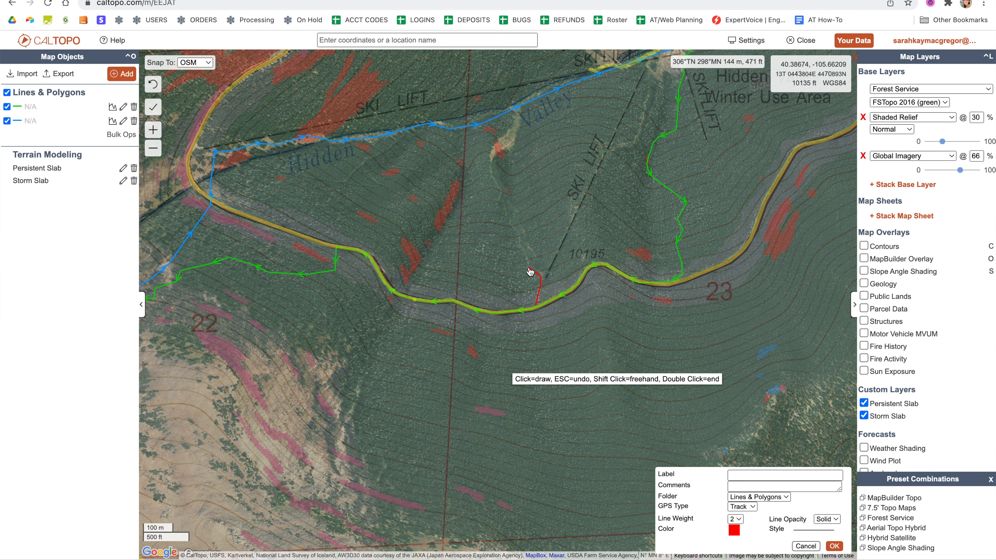
left_click(512, 224)
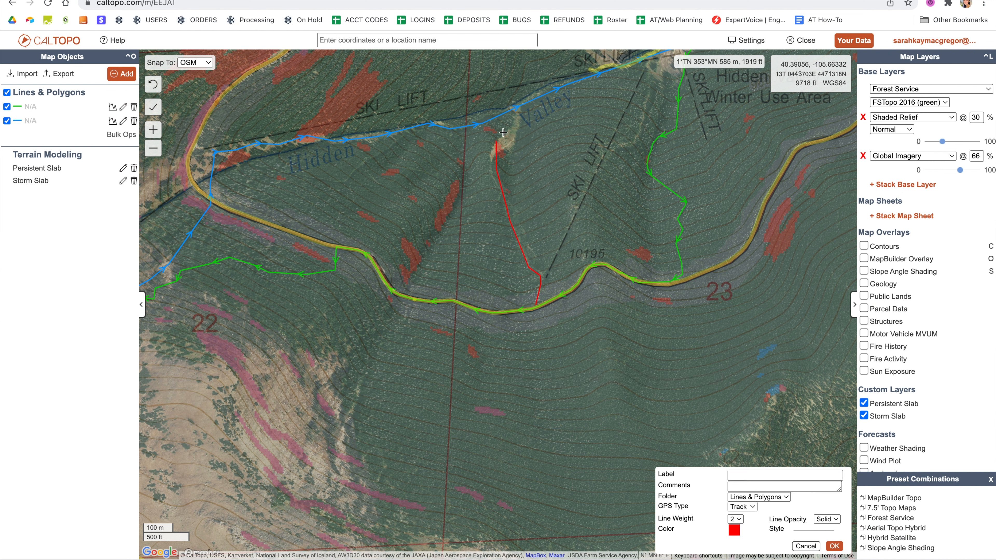
left_click(497, 169)
left_click(603, 70)
left_click_drag(650, 70, 583, 199)
double_click(618, 152)
Step: Draw a second alternate descent line, about 1 km, from the first alternate's road start along the ski lift to the Hidden Valley base area
left_click(121, 74)
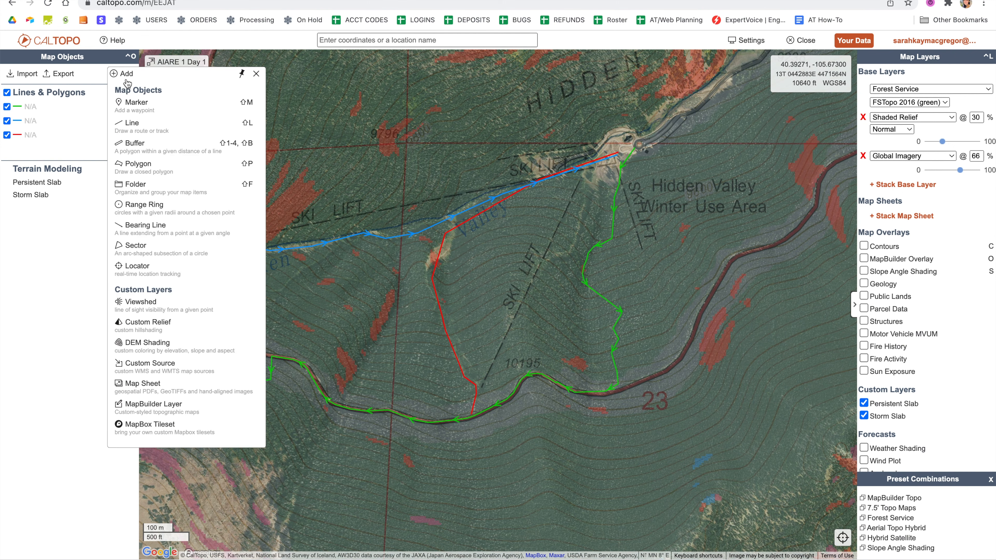
left_click(147, 132)
left_click(471, 413)
left_click(542, 261)
left_click(566, 256)
left_click(578, 240)
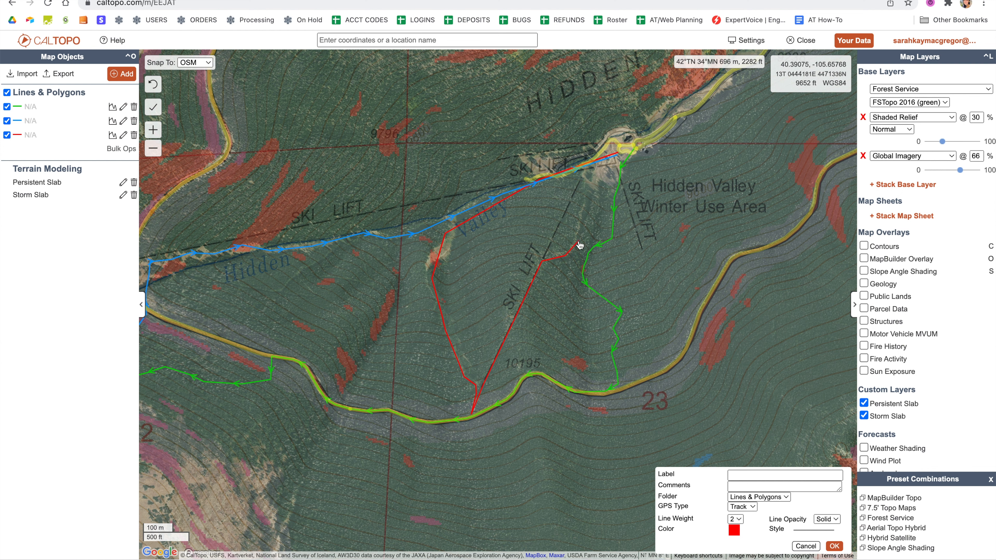
left_click(592, 200)
double_click(618, 155)
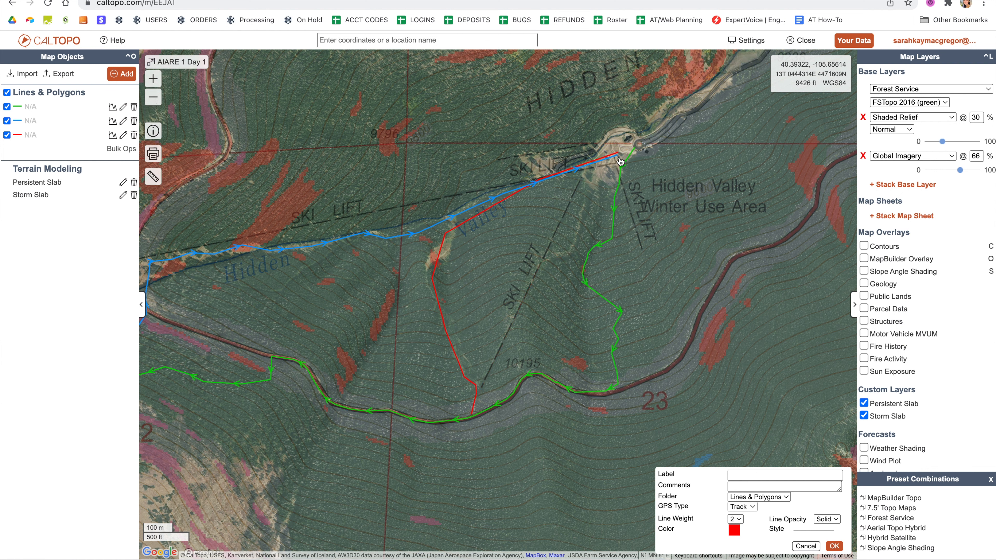
Step: Recolor the new 1 km alternate line yellow and give it the second directional arrow line style
left_click(503, 351)
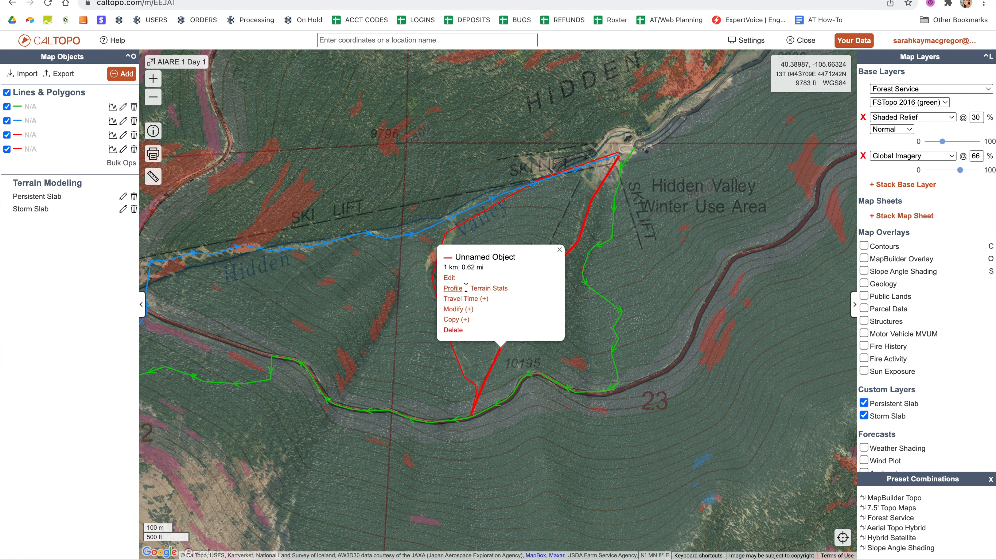
left_click(450, 281)
left_click(734, 530)
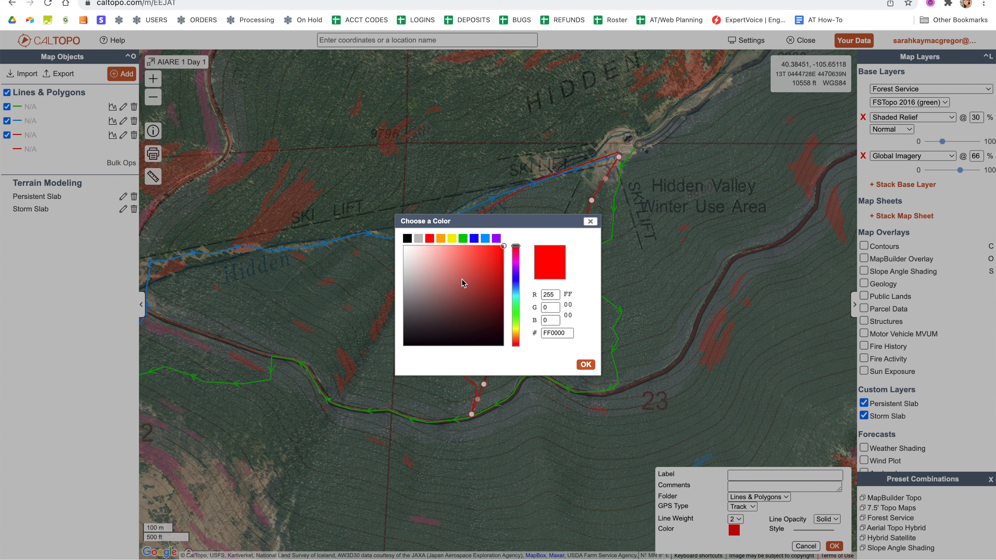
left_click(454, 240)
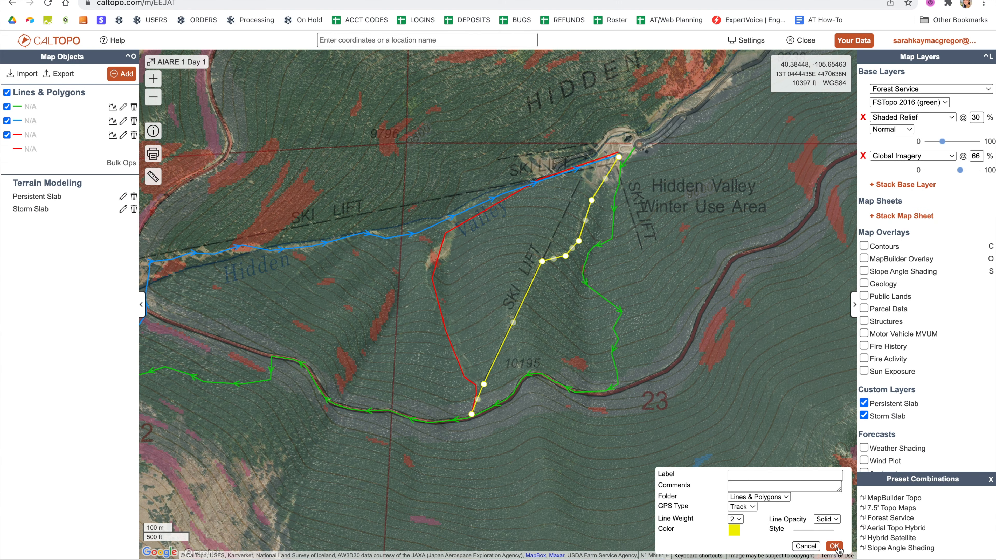
left_click(804, 530)
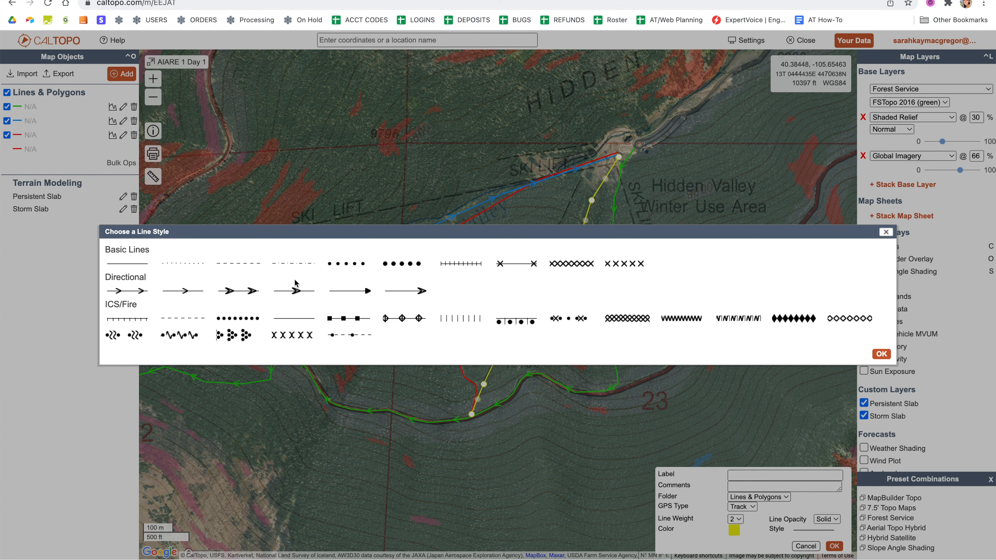
left_click(188, 287)
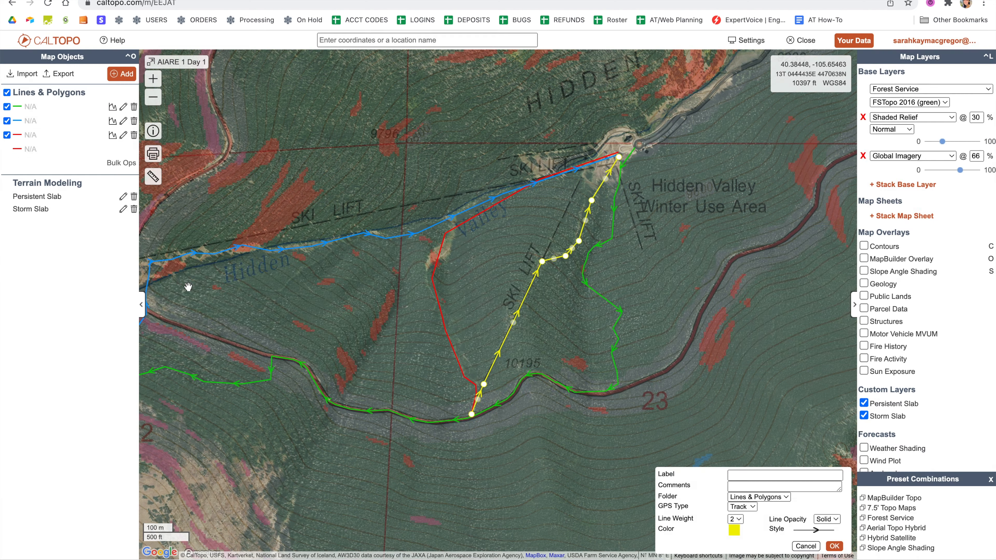
left_click(834, 545)
Step: Recolor the 1.26 km alternate line through the clearing yellow and give it the second directional arrow style
left_click(446, 326)
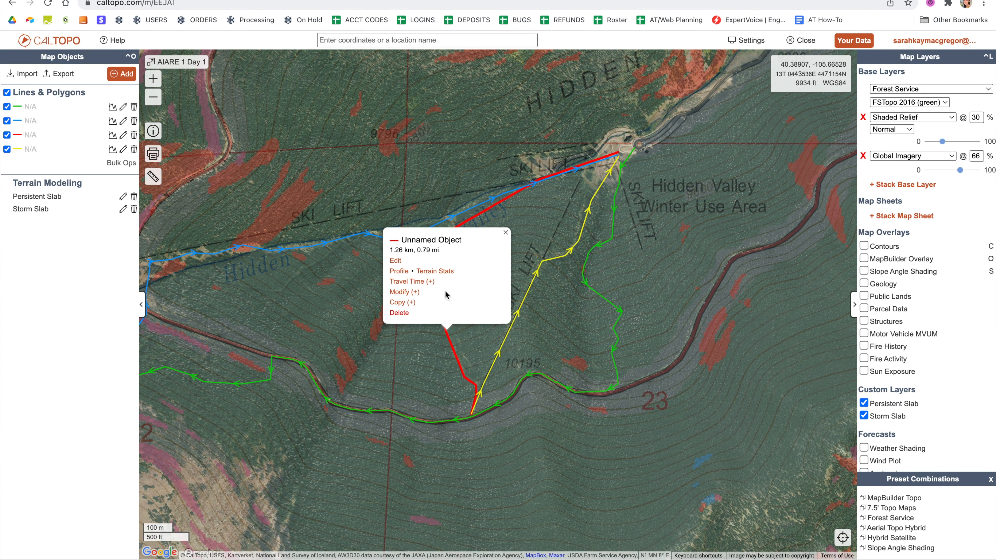
left_click(395, 261)
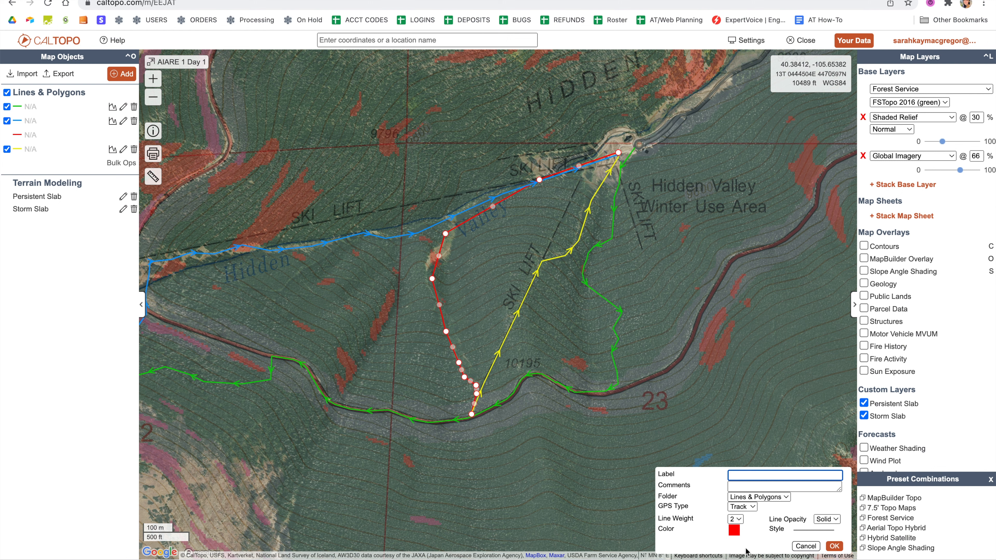
left_click(734, 530)
left_click(451, 240)
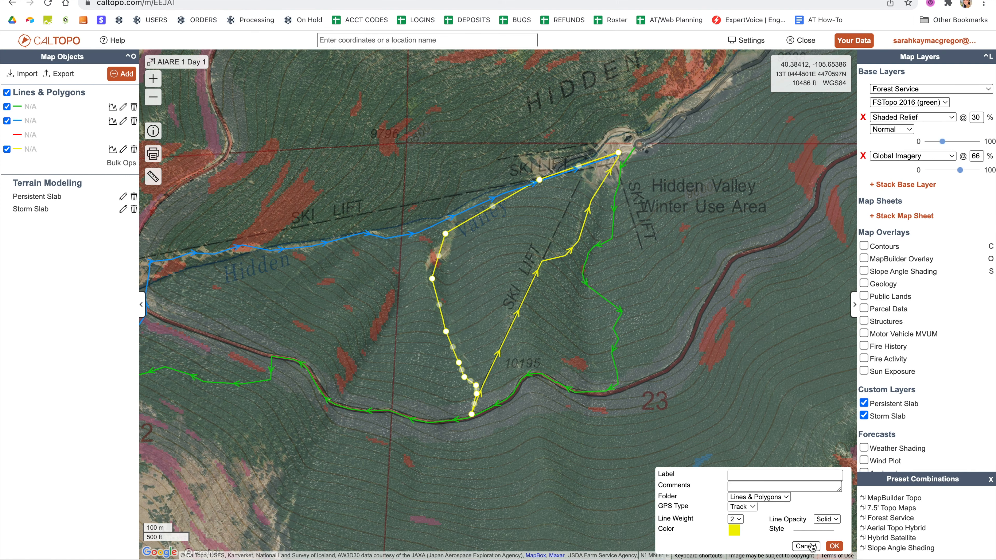
left_click(825, 535)
left_click(188, 291)
left_click(835, 546)
Step: Add a marker on the road where the two yellow alternates leave the ascent route, at 40.38566, -105.66154
left_click_drag(459, 485, 694, 443)
left_click_drag(783, 438, 582, 474)
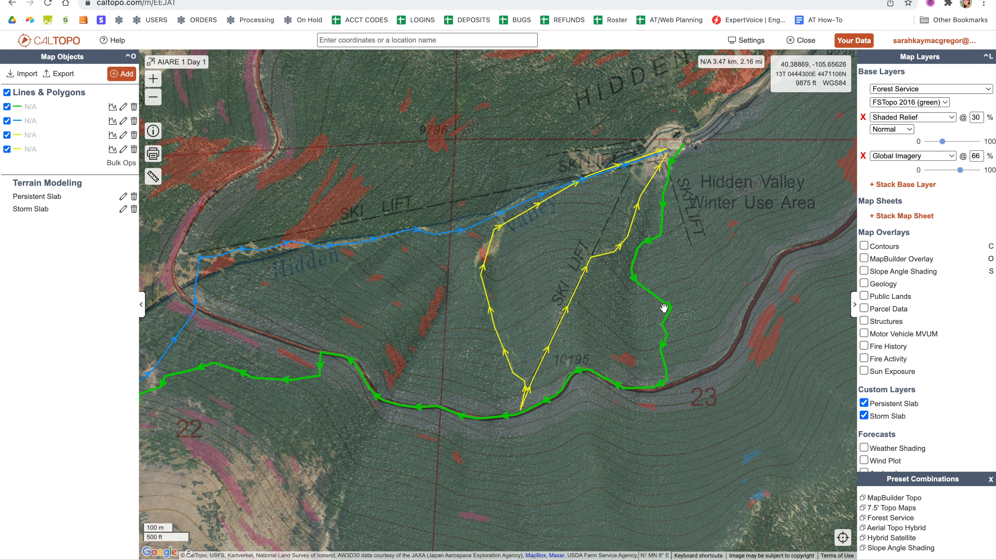
left_click_drag(483, 441, 663, 407)
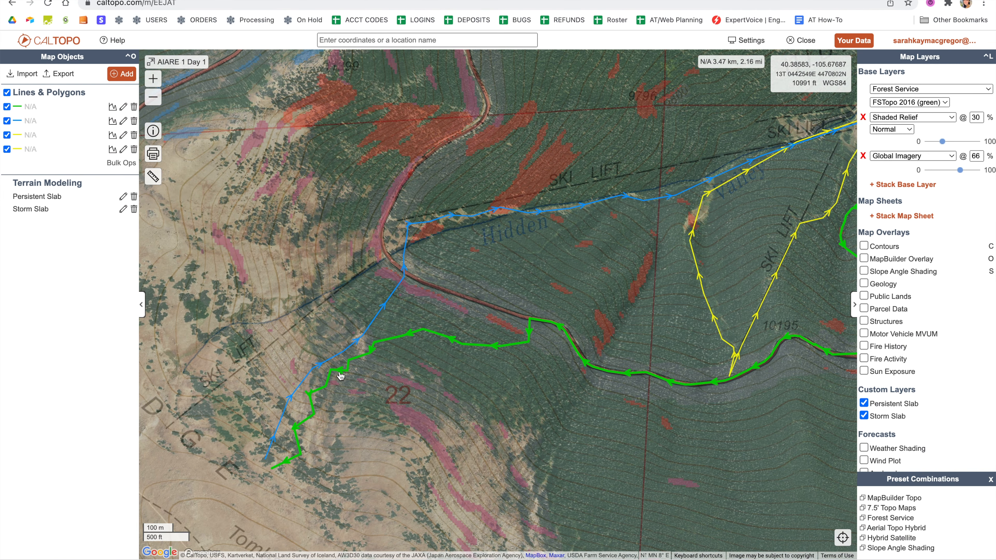
left_click_drag(519, 421, 495, 421)
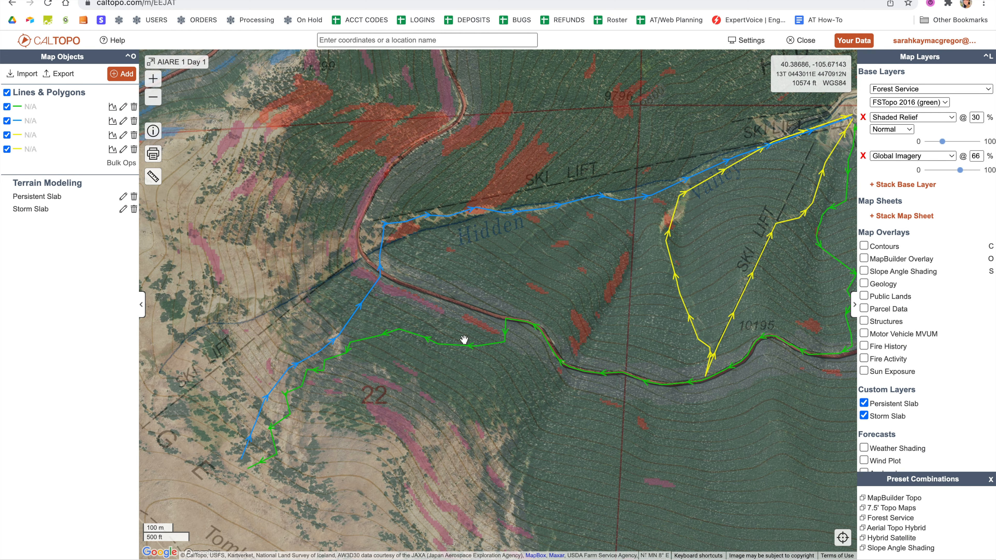
left_click(122, 74)
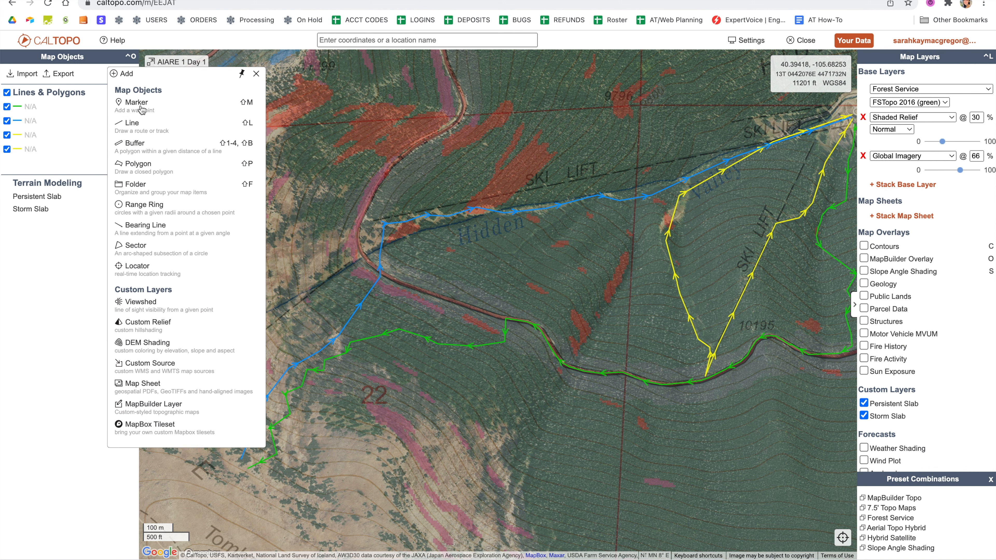
left_click(142, 109)
left_click_drag(532, 274, 315, 336)
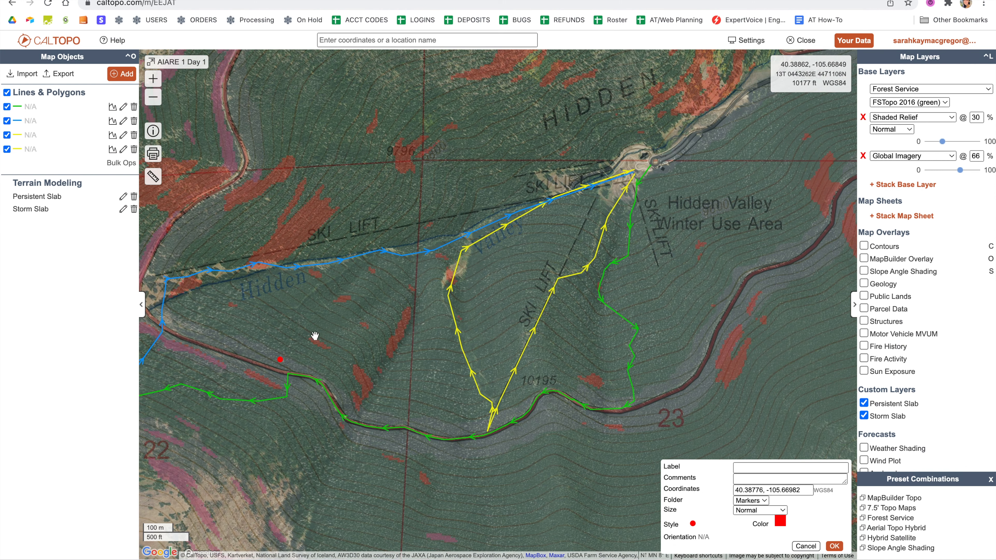
left_click(485, 377)
left_click_drag(484, 377, 489, 433)
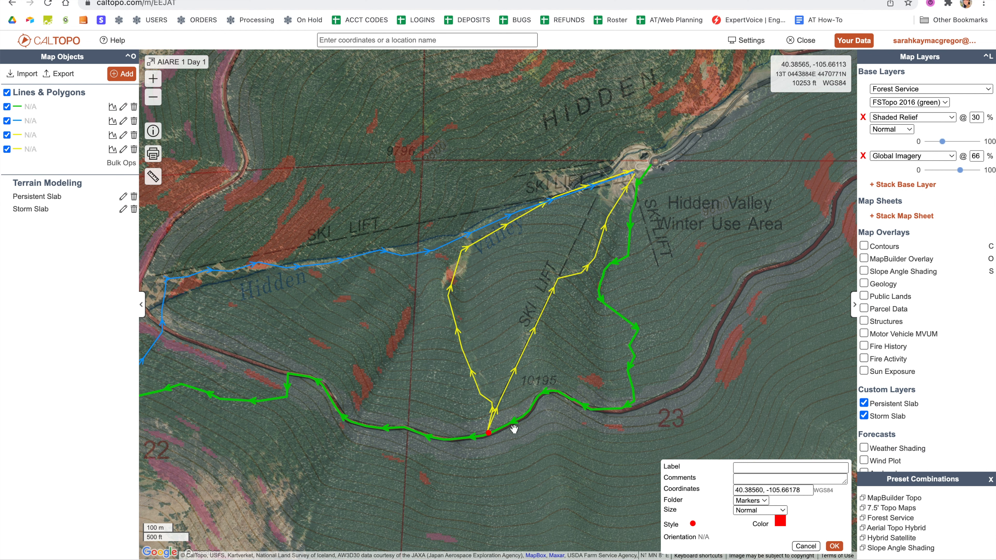
left_click_drag(489, 437, 495, 435)
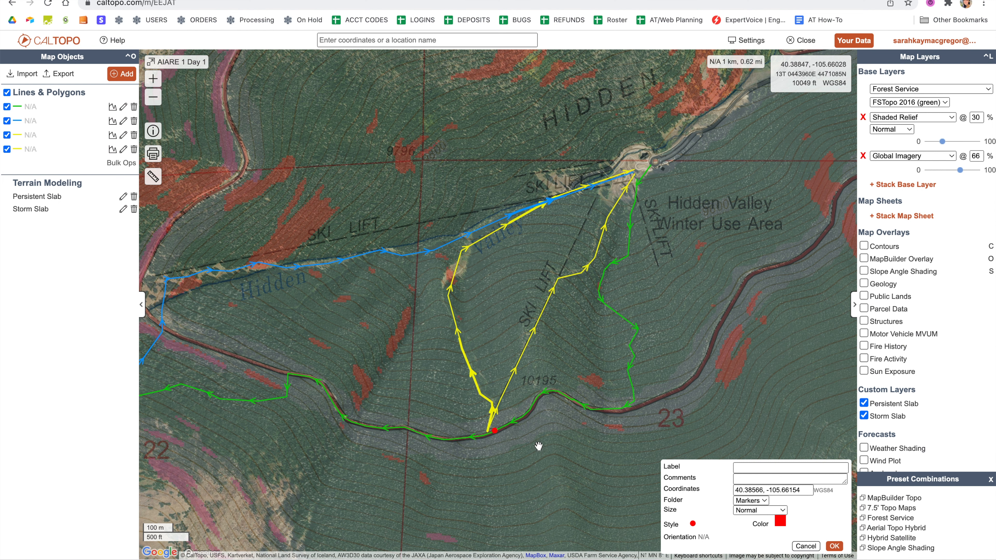
Step: Color the new road marker orange, label it "Decision Point" and save it
left_click(780, 522)
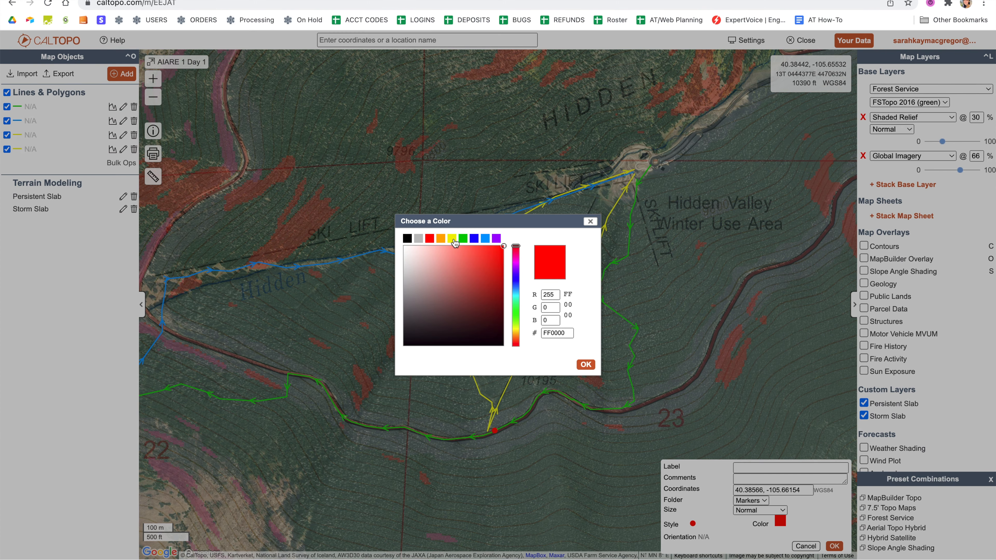
left_click(441, 240)
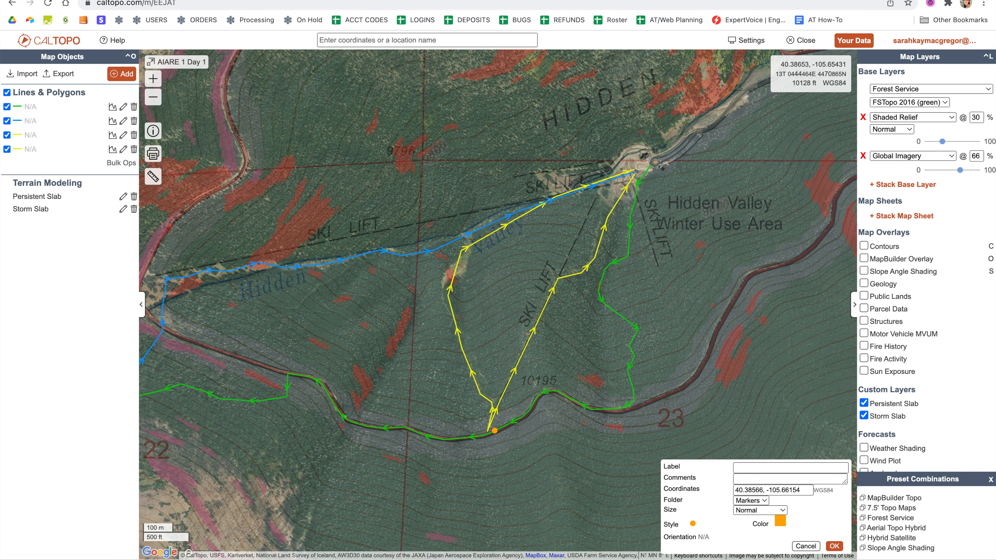
left_click(789, 468)
type("Dec")
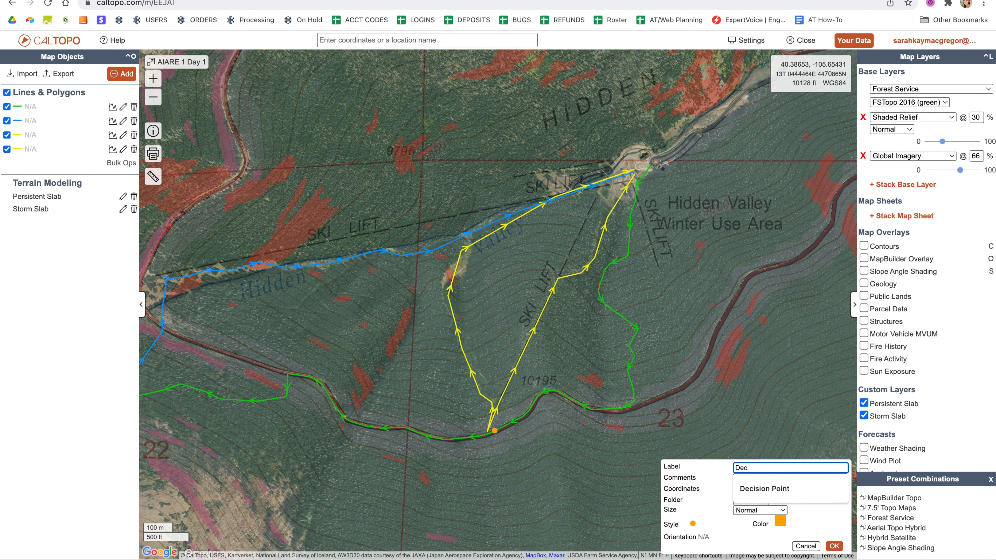
type("ision Point")
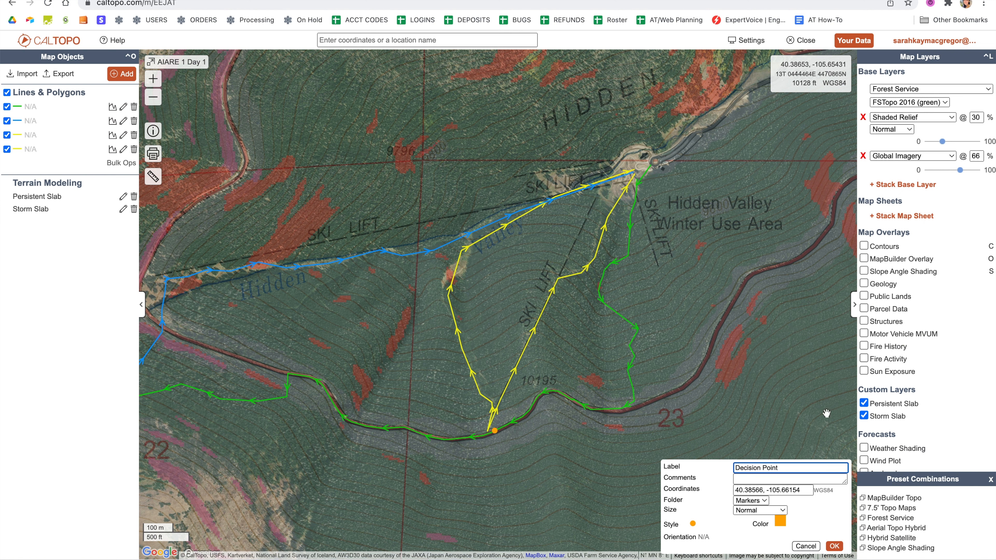
left_click(834, 547)
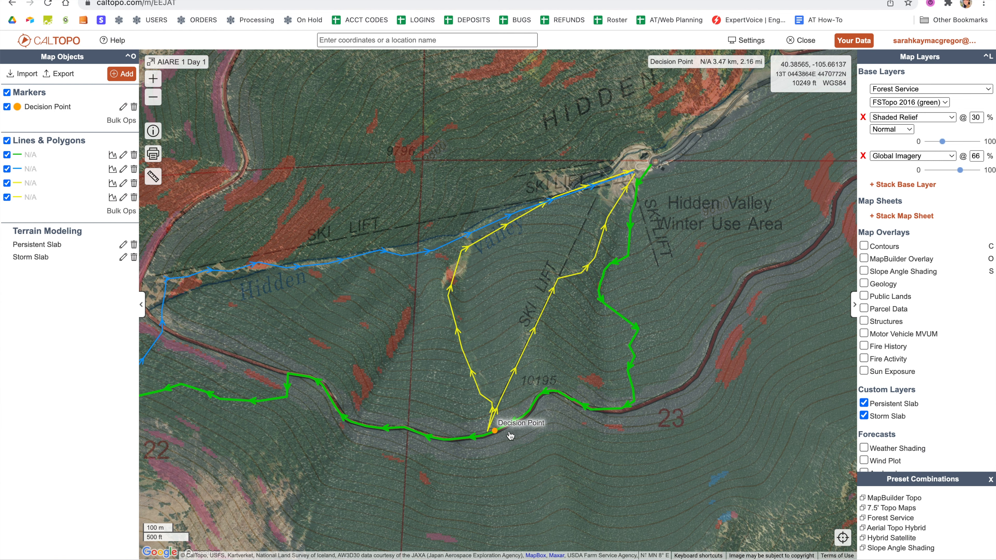
Step: Add an orange marker labeled "DP" where the green ascent route leaves the road, at 40.38736, -105.66952
mouse_move(458, 464)
left_mouse_down()
mouse_move(730, 425)
mouse_move(647, 445)
mouse_move(732, 445)
left_mouse_up()
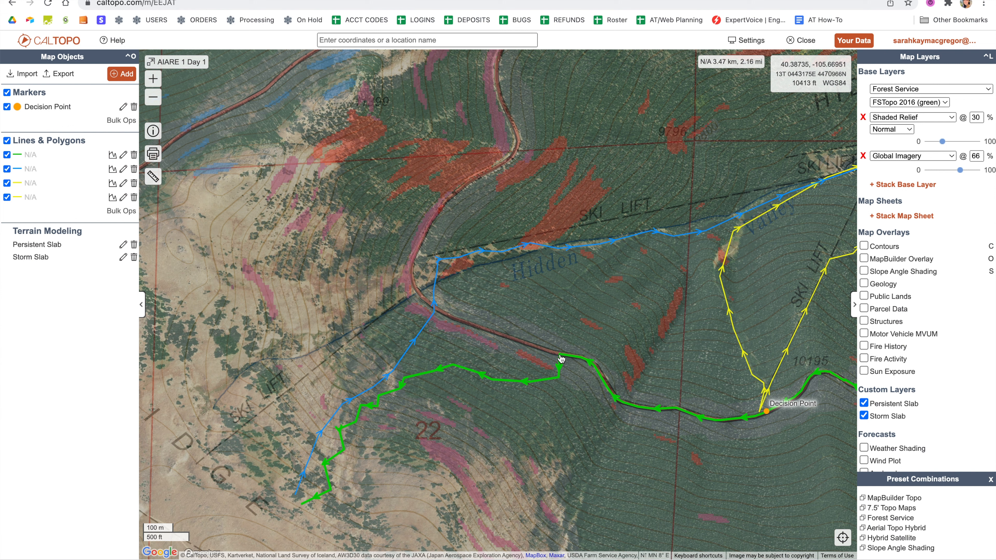
left_click(122, 75)
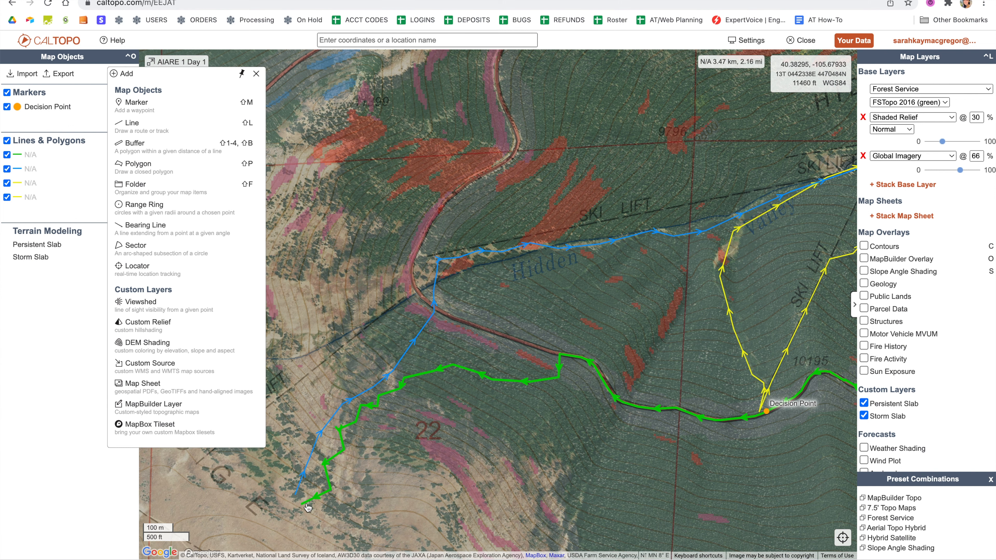
left_click(183, 112)
left_click_drag(497, 304, 559, 354)
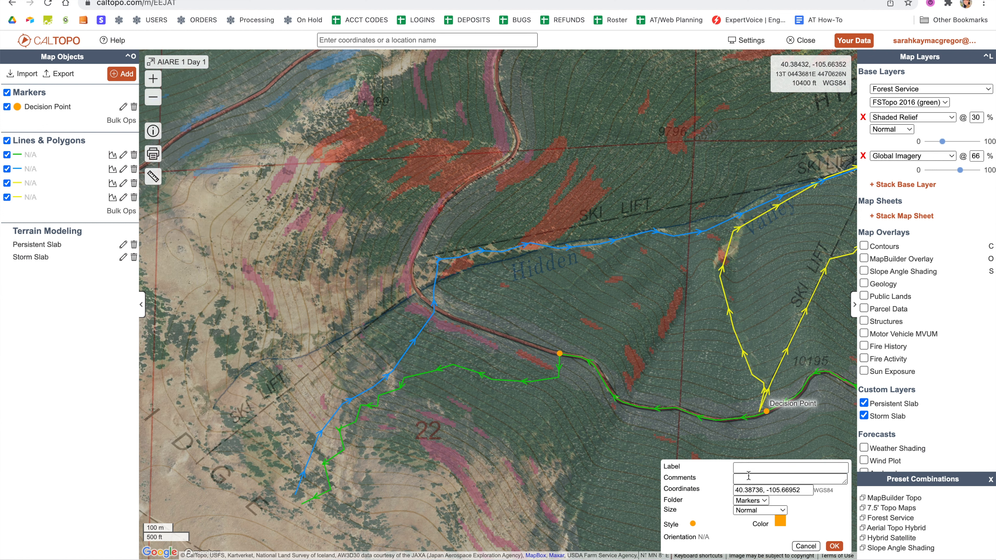
left_click(752, 468)
type("DP")
left_click(834, 547)
Step: Draw a narrow polygon around the shaded slab strip just below the road, where the blue descent line crosses it west of DP
left_click_drag(268, 331, 288, 343)
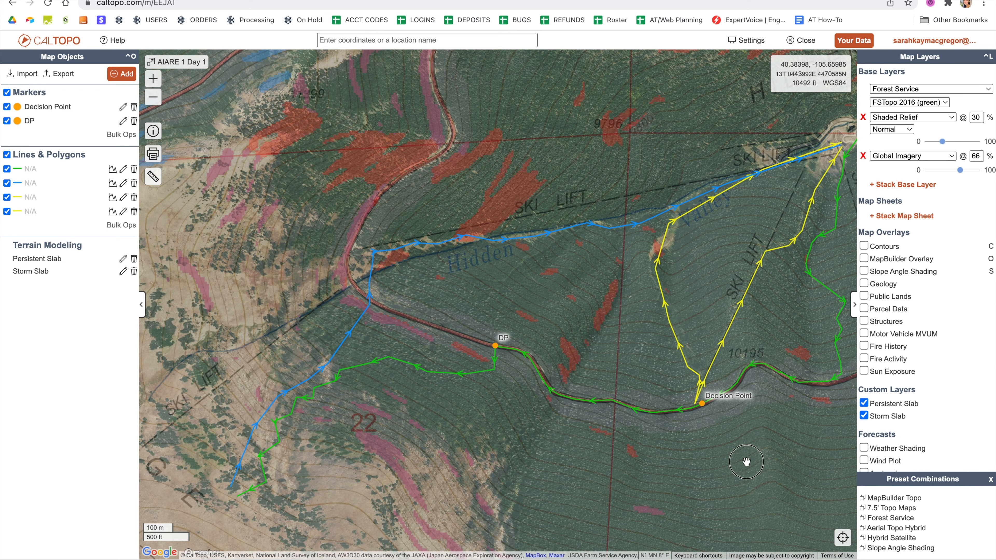
left_click_drag(746, 462, 691, 491)
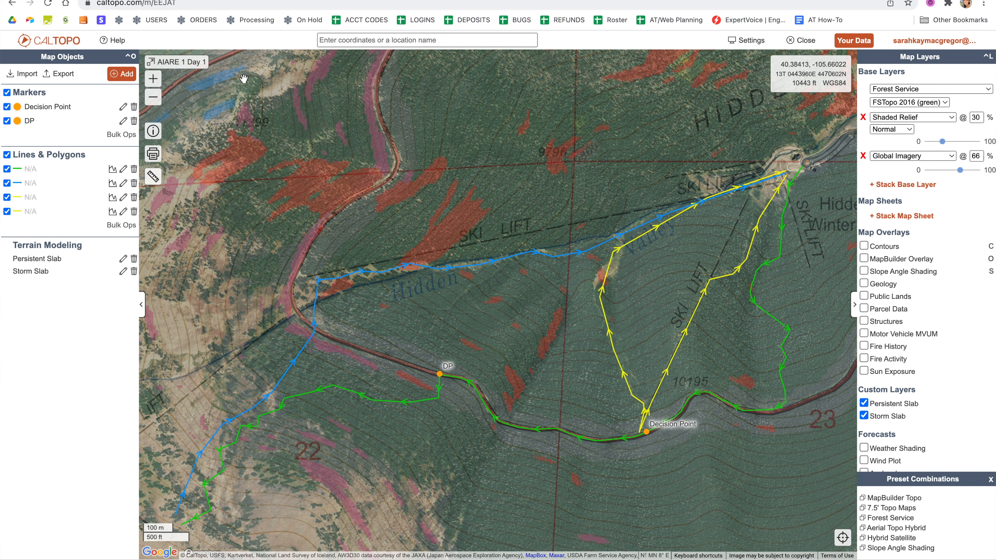
left_click(123, 74)
left_click(148, 174)
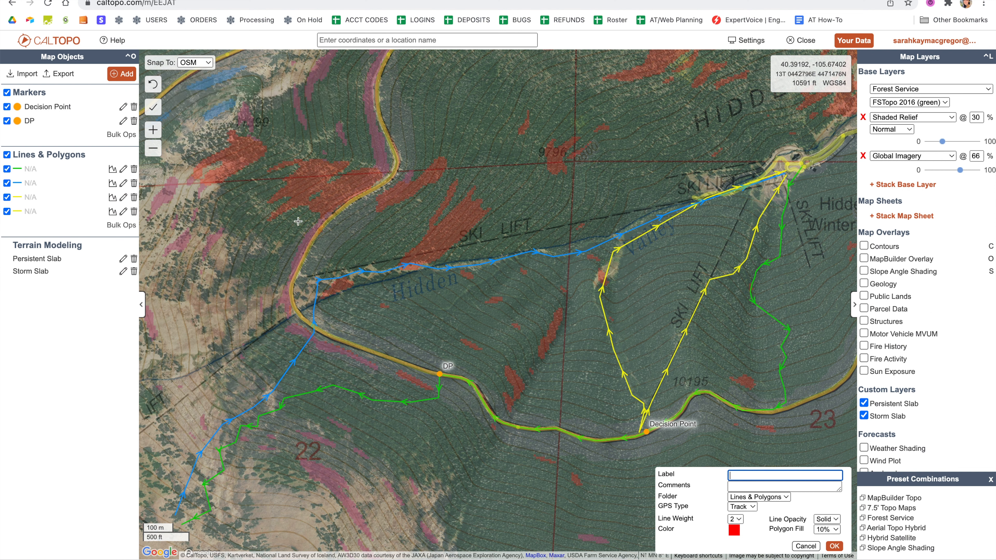
left_click(343, 348)
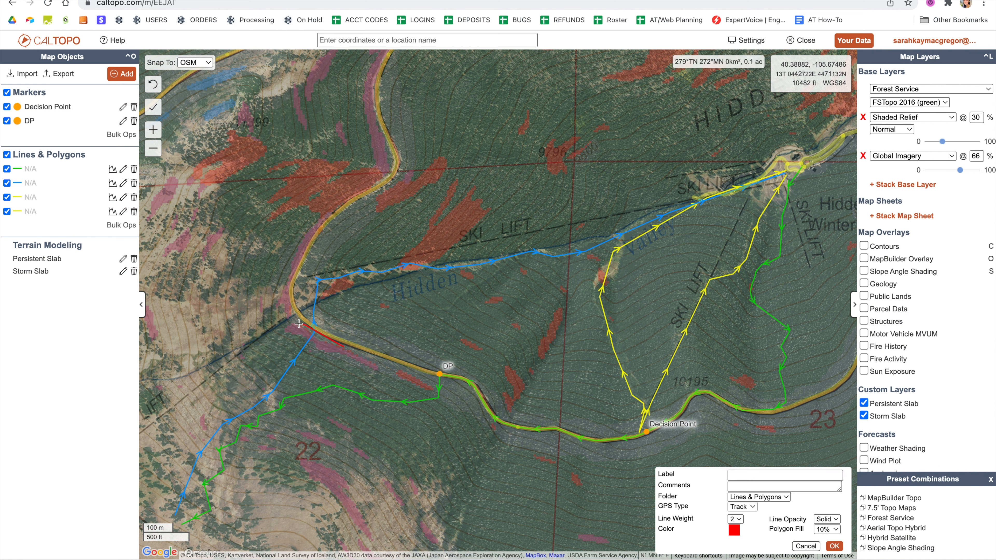
left_click(288, 321)
left_click(285, 330)
left_click(379, 377)
left_click(385, 365)
key("Return")
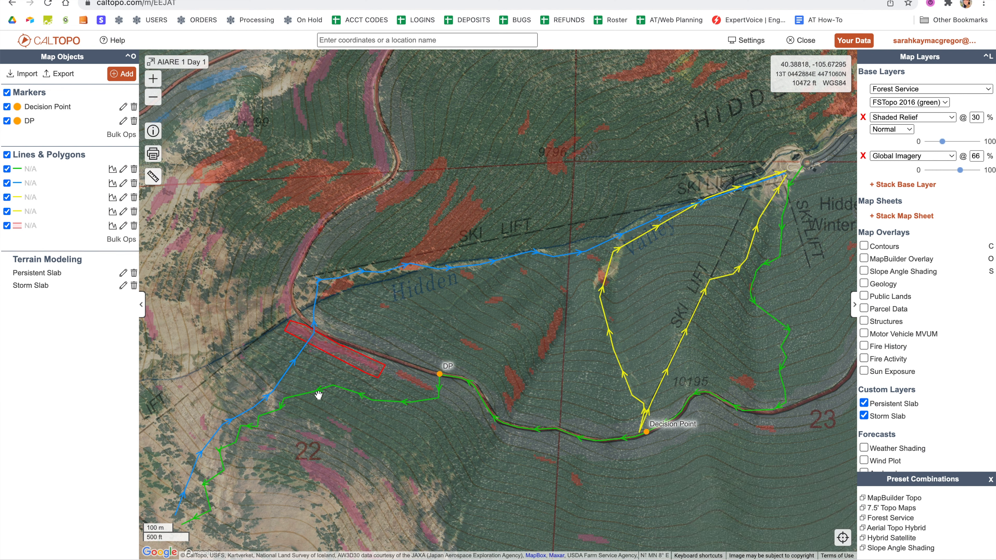
Step: Recolor the slab strip polygon below the road yellow and save it
left_click(356, 364)
left_click(304, 300)
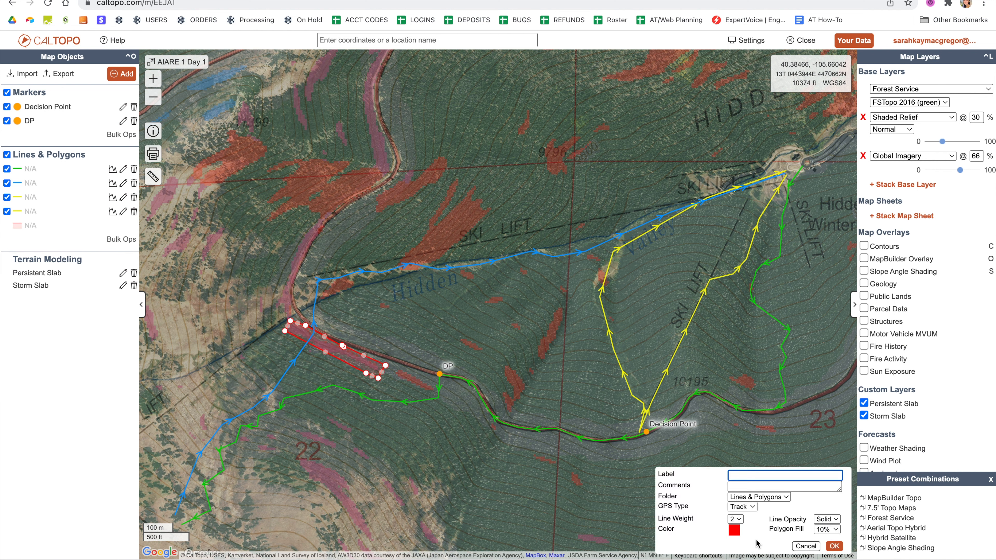
left_click(733, 531)
left_click(452, 239)
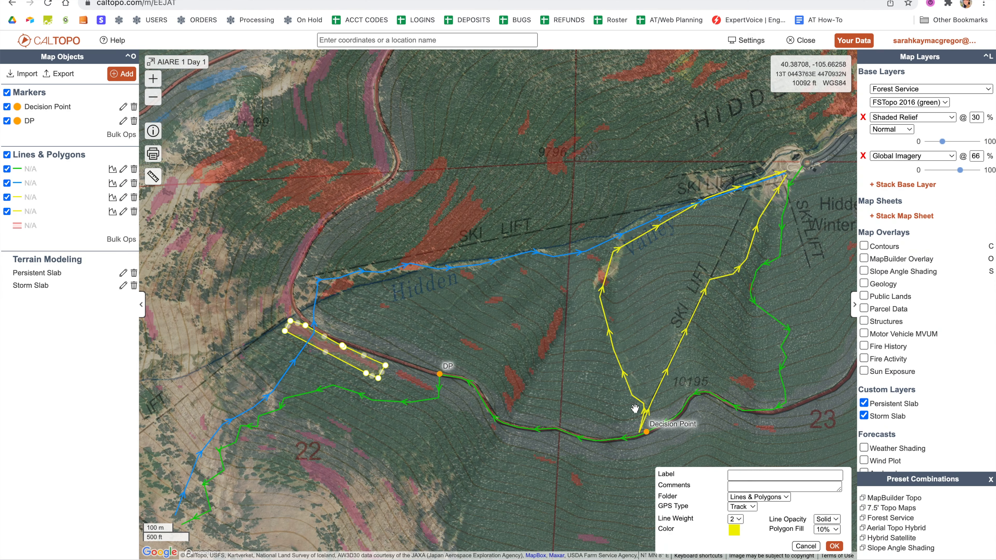
left_click(834, 546)
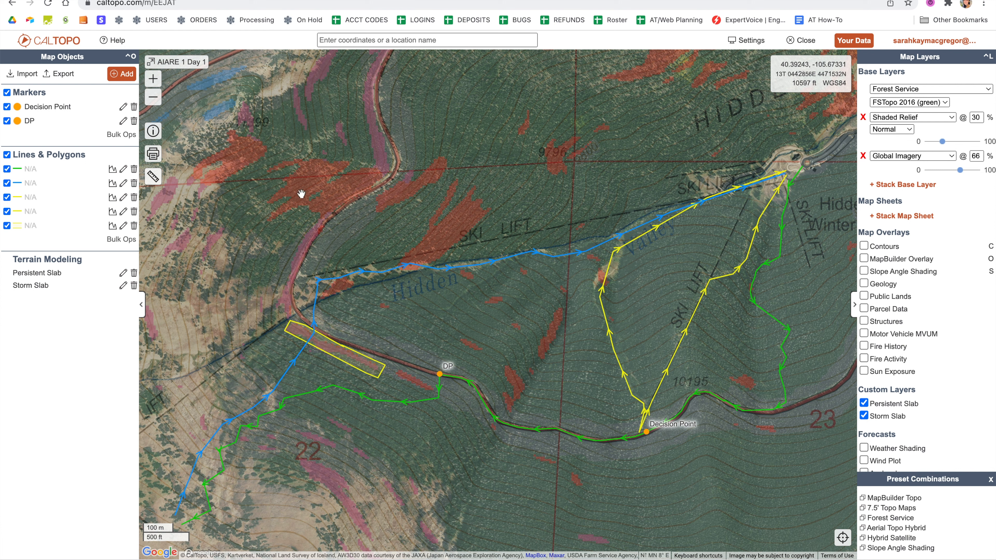
left_click_drag(366, 485, 350, 407)
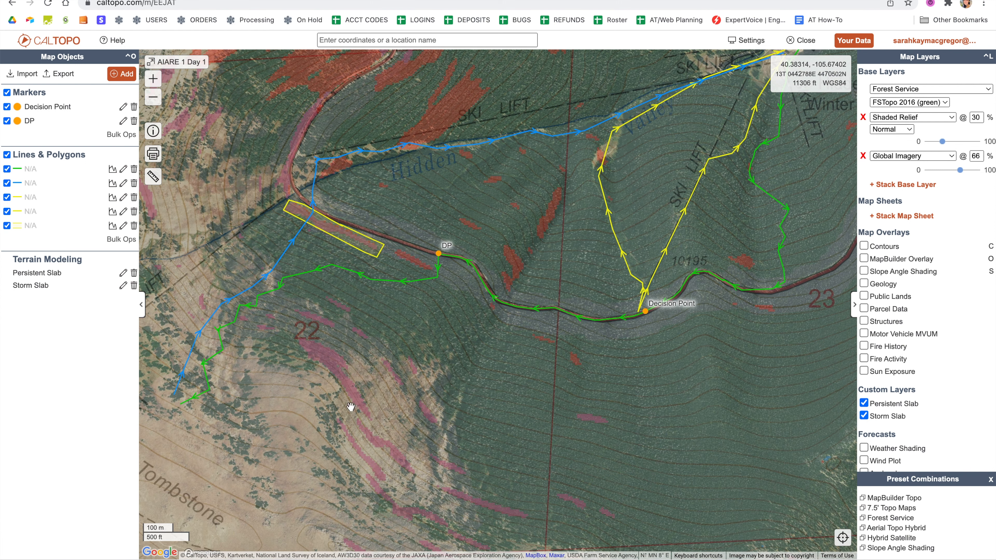
Step: Delete the yellow hazard polygon over the slab strip just below the road
left_click(346, 241)
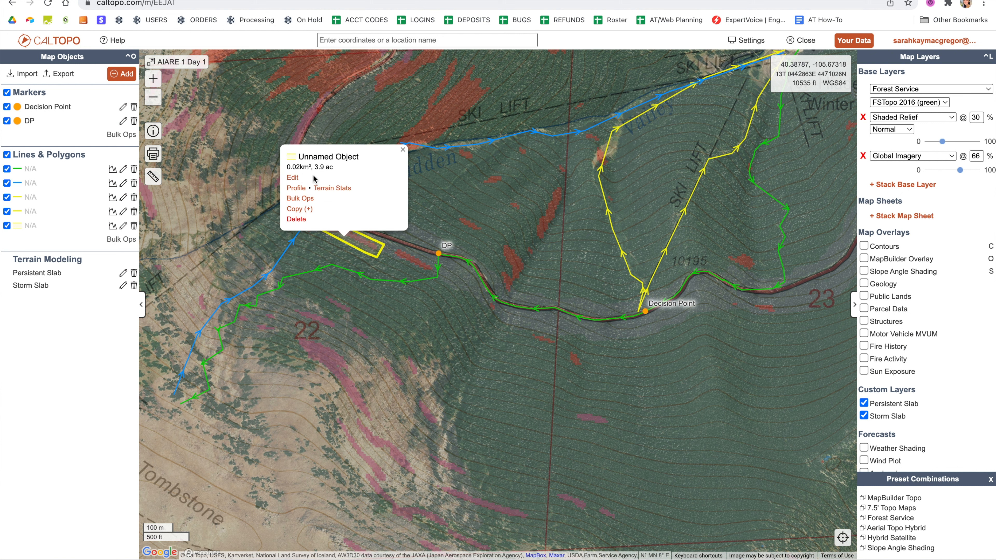
left_click(300, 222)
left_click(776, 309)
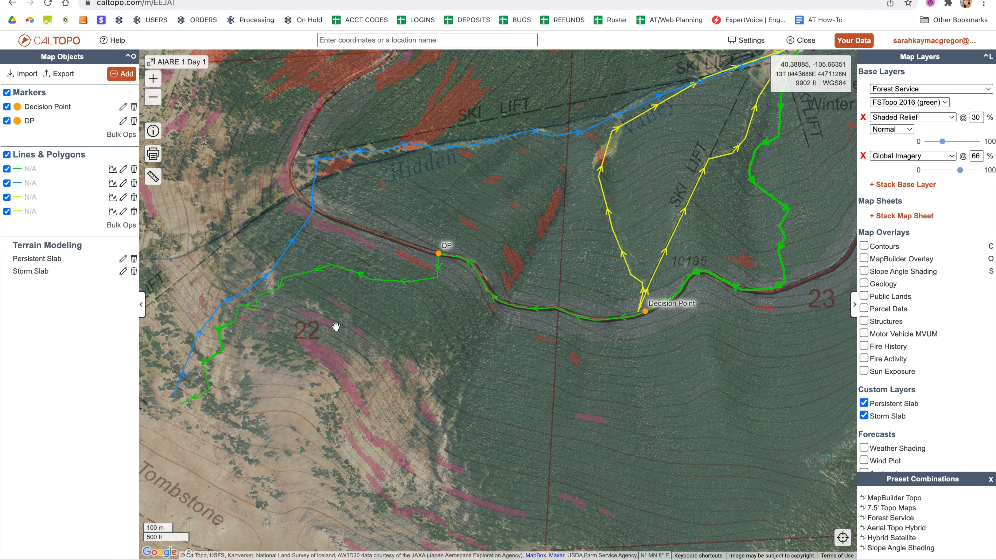
Step: Add a purple marker labeled "TH" at the Hidden Valley parking area where the green ascent route starts, and save it
left_click_drag(362, 349, 363, 451)
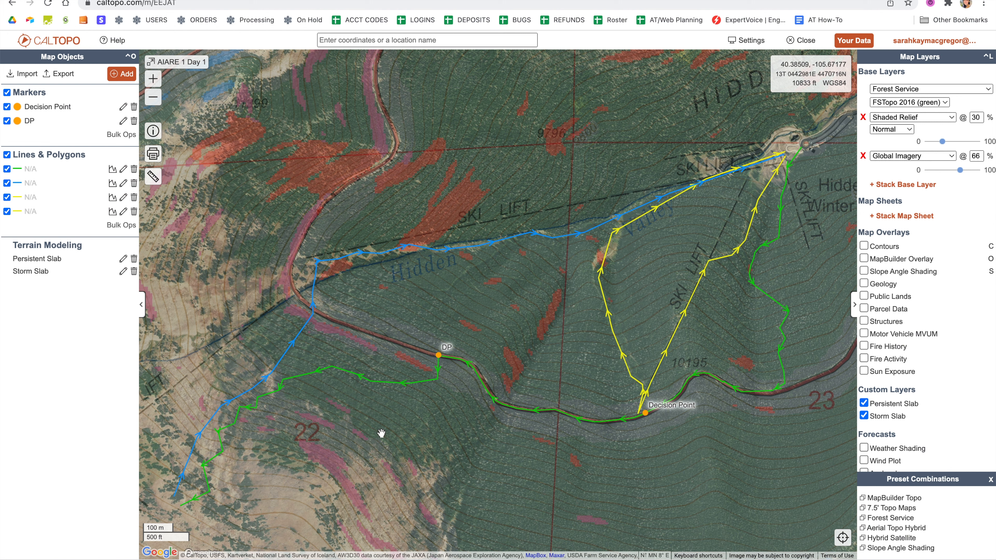
left_click_drag(563, 382, 261, 471)
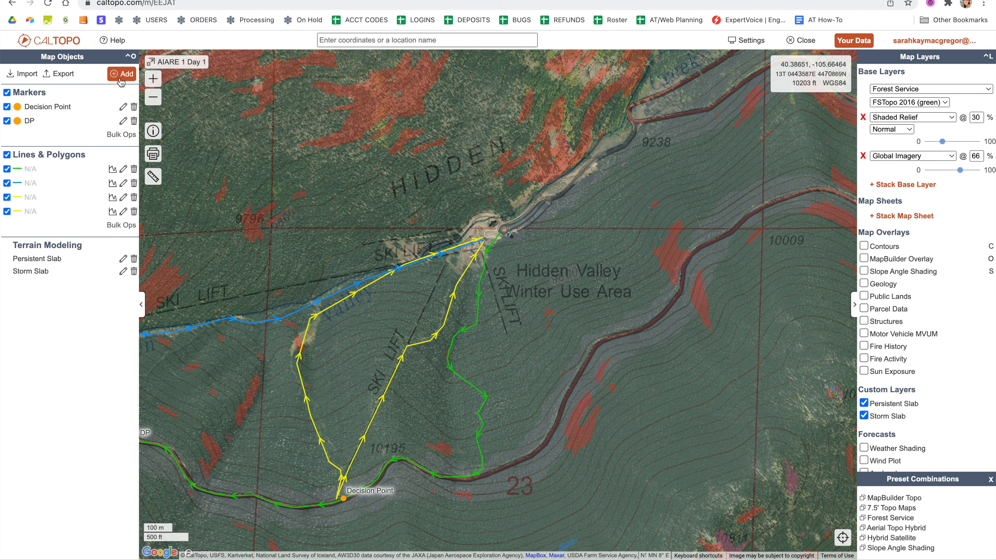
left_click(122, 74)
left_click(135, 106)
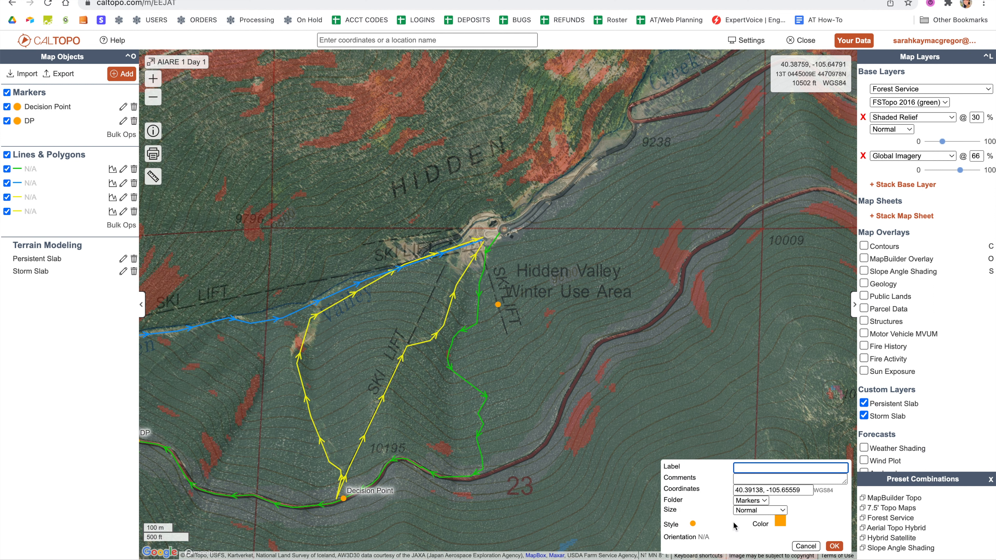
left_click(781, 523)
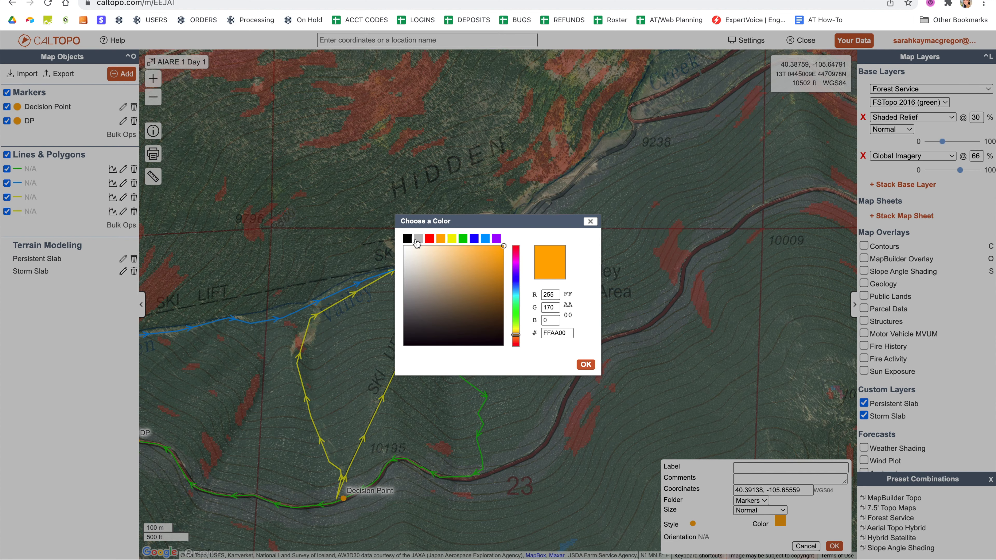
left_click(497, 238)
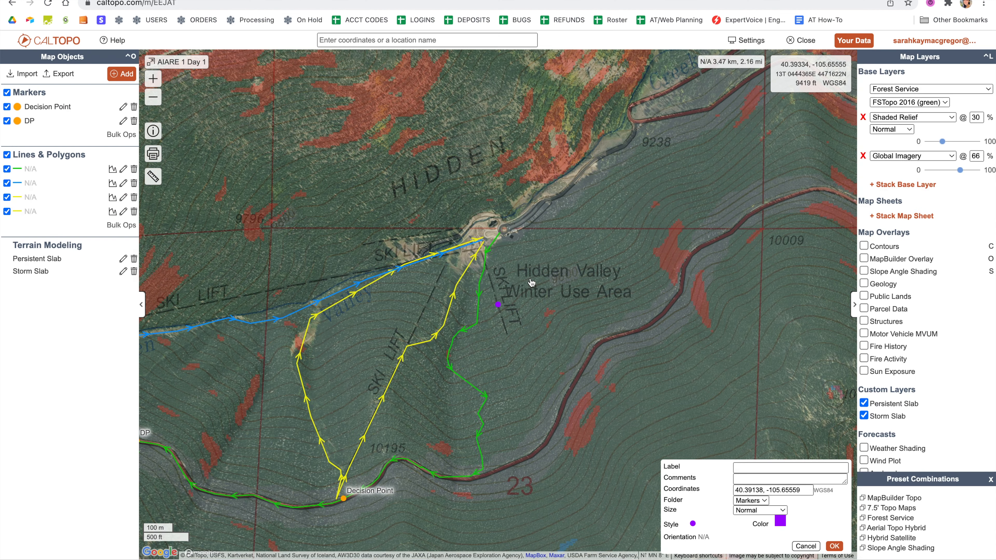
type("TH")
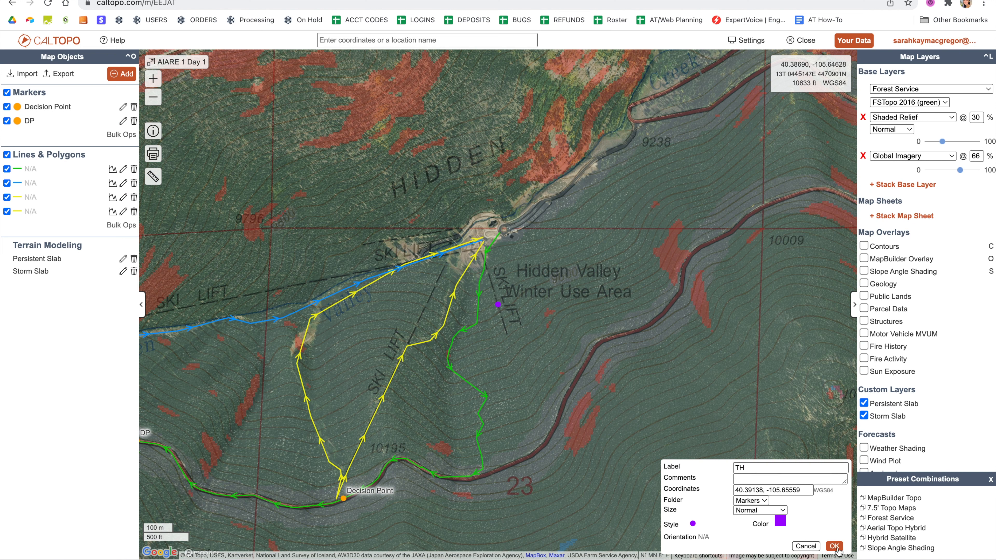
left_click_drag(498, 305, 500, 232)
left_click(835, 546)
Step: Open the travel time plan for the green ascent route
left_click_drag(598, 362, 846, 258)
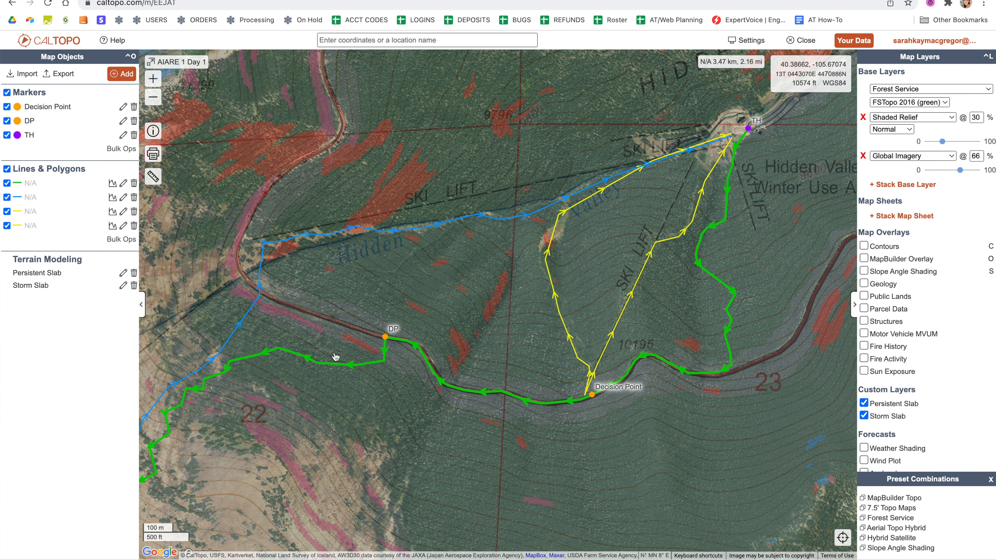
left_click(128, 75)
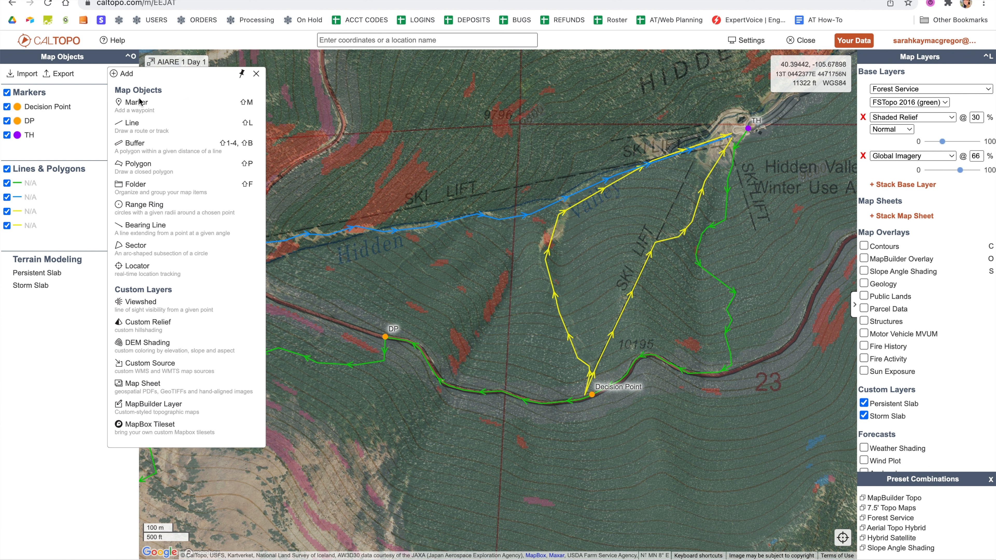
left_click(466, 310)
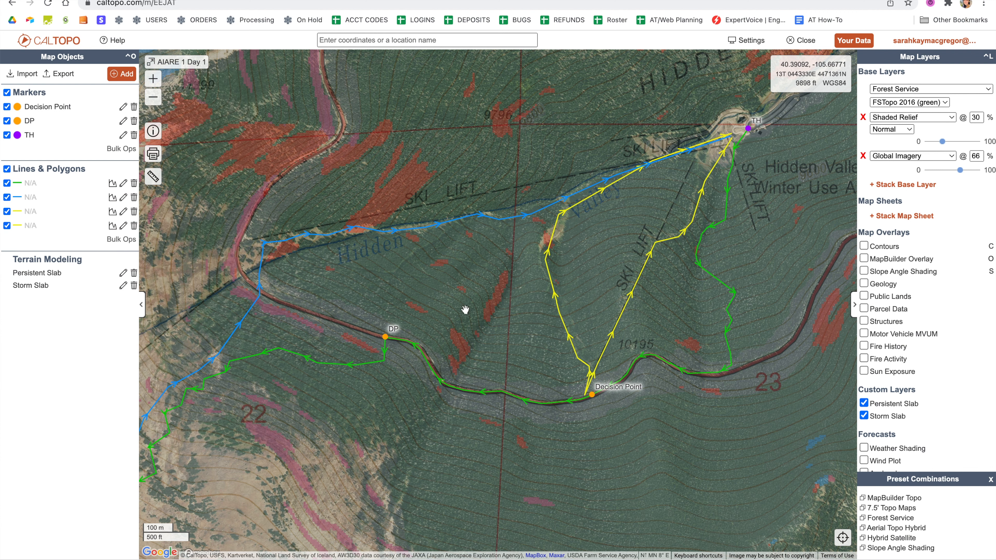
left_click(482, 397)
left_click(447, 344)
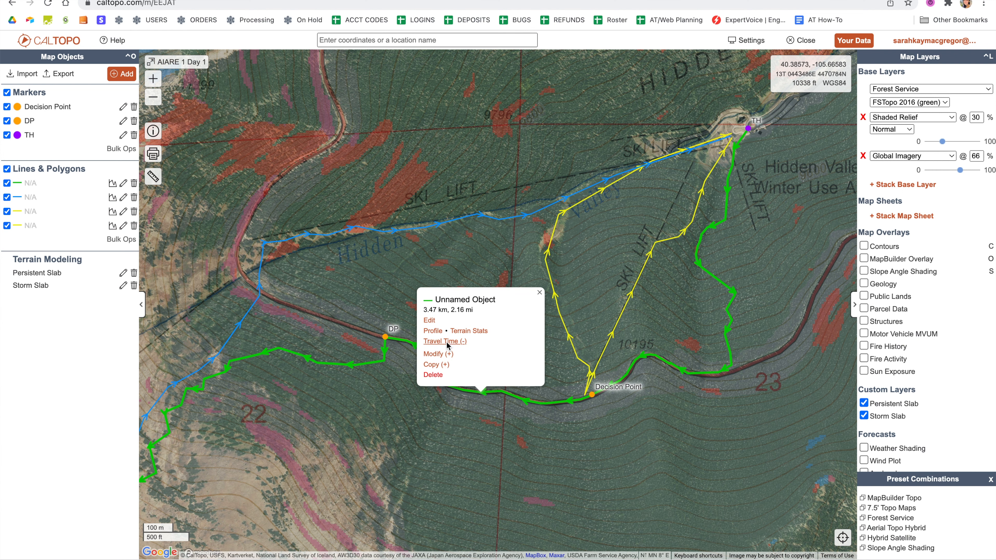
left_click(461, 345)
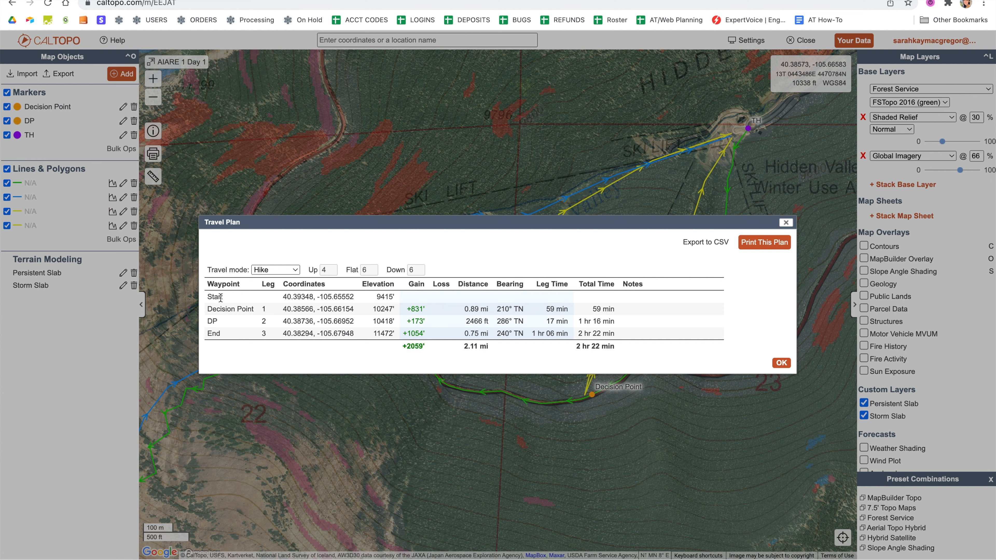
Step: Examine the waypoints, elevation gain, distance and time of each leg in the travel plan and close it
left_click_drag(206, 297, 248, 333)
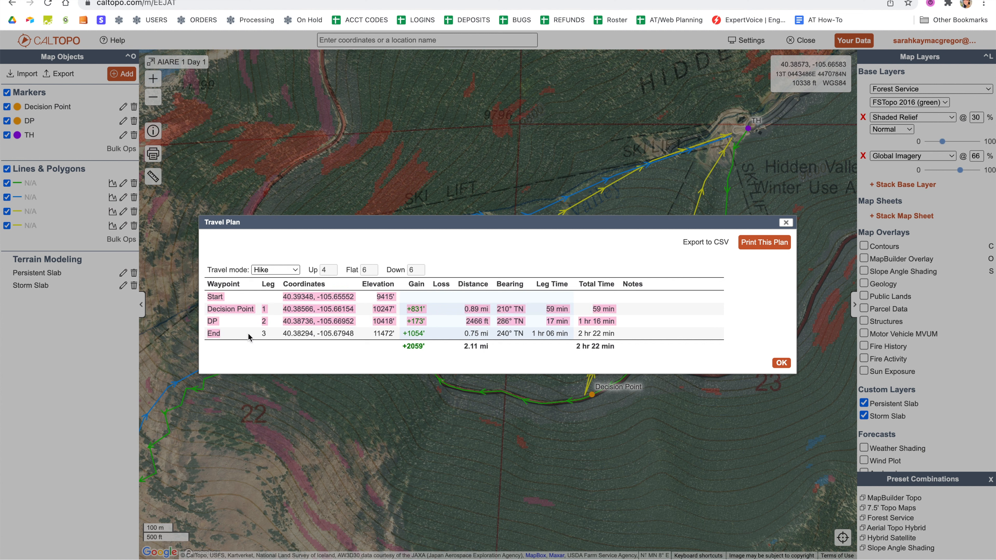
left_click(248, 333)
left_click_drag(409, 309, 476, 309)
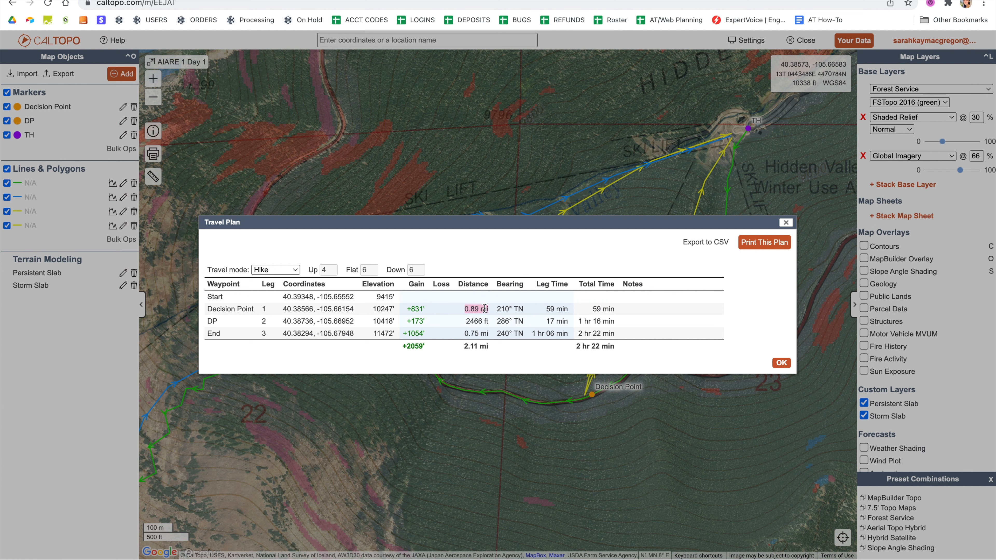
left_click_drag(212, 309, 297, 310)
left_click(235, 309)
left_click_drag(407, 310, 426, 313)
left_click(543, 360)
left_click(786, 363)
Step: Lower the Global Imagery layer's opacity to 25%
left_click_drag(469, 371, 571, 348)
scroll(571, 348, "up", 2)
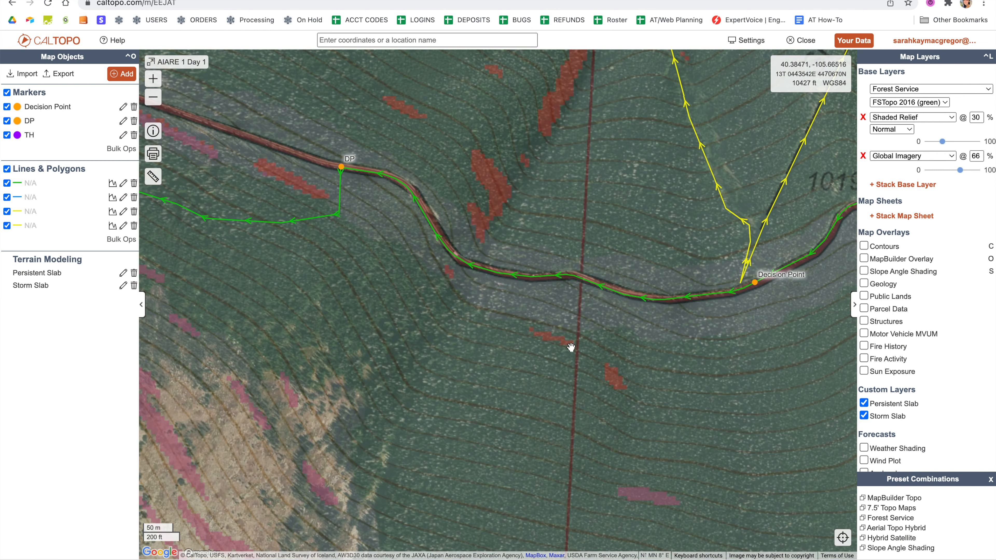
scroll(571, 348, "down", 4)
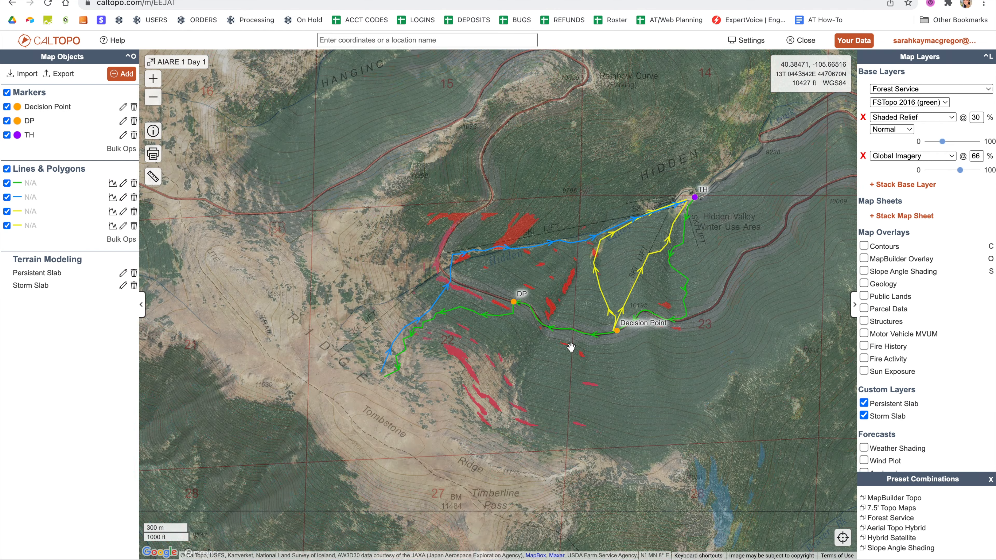
left_click_drag(523, 369, 423, 420)
left_click_drag(960, 169, 940, 181)
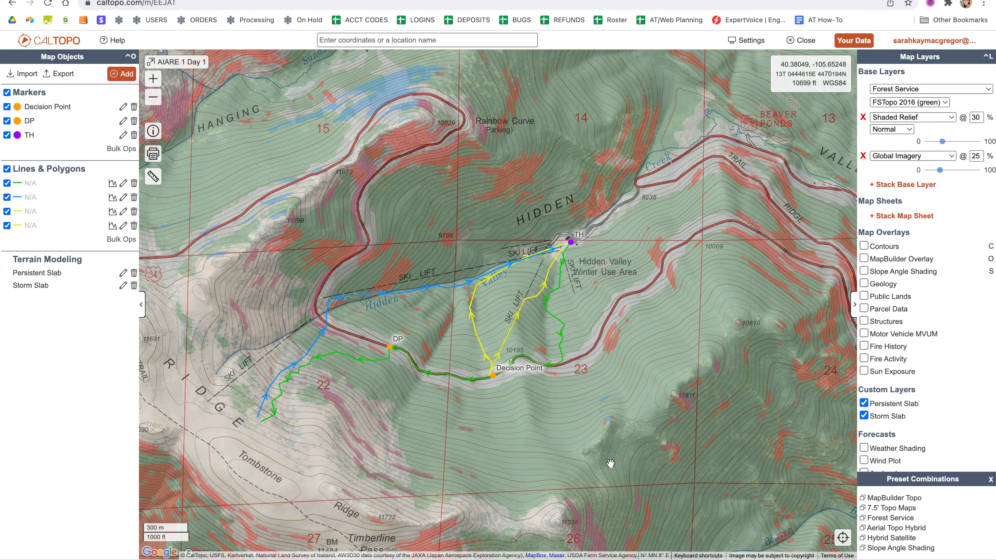
Step: Open the print setup for the map and set page 1 to landscape orientation
scroll(610, 463, "down", 3)
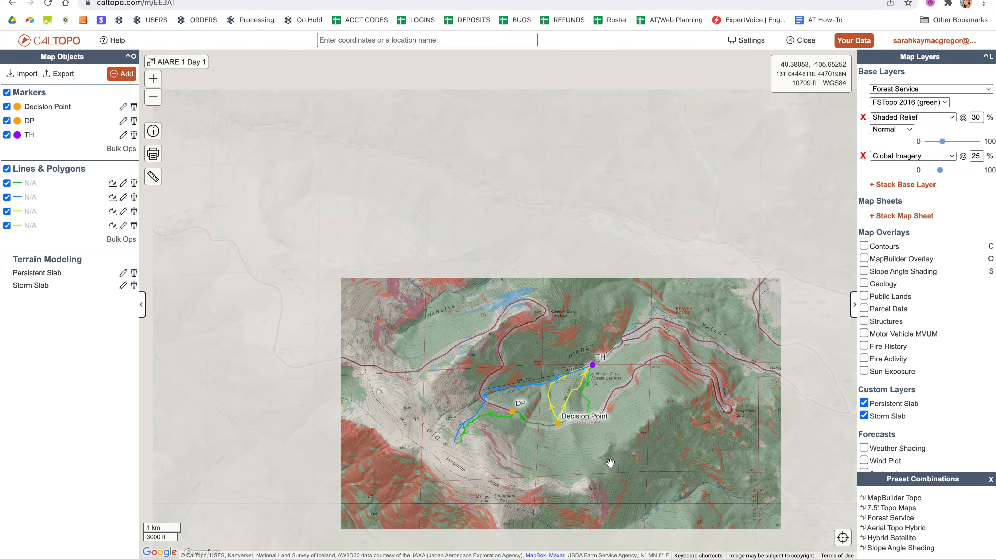
scroll(602, 427, "up", 2)
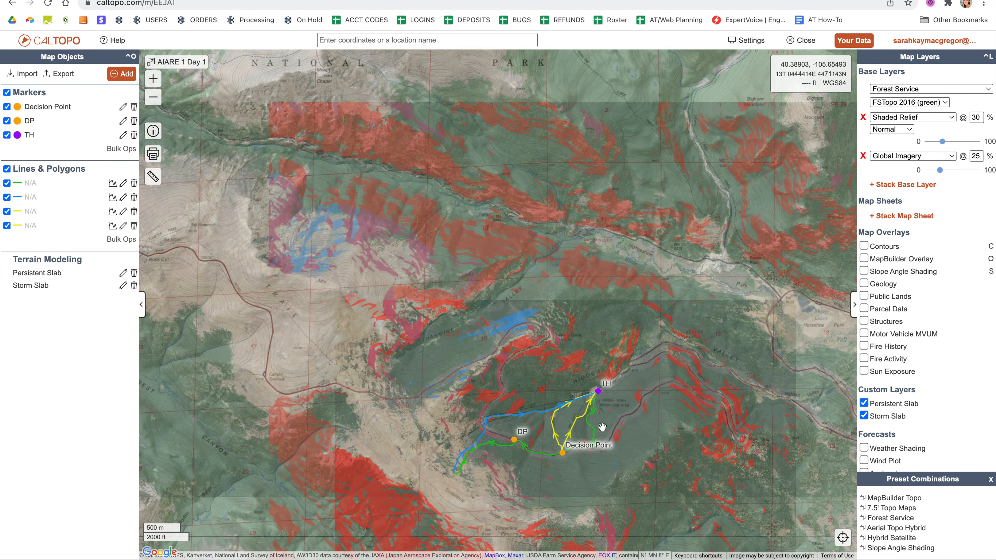
left_click_drag(633, 394, 535, 320)
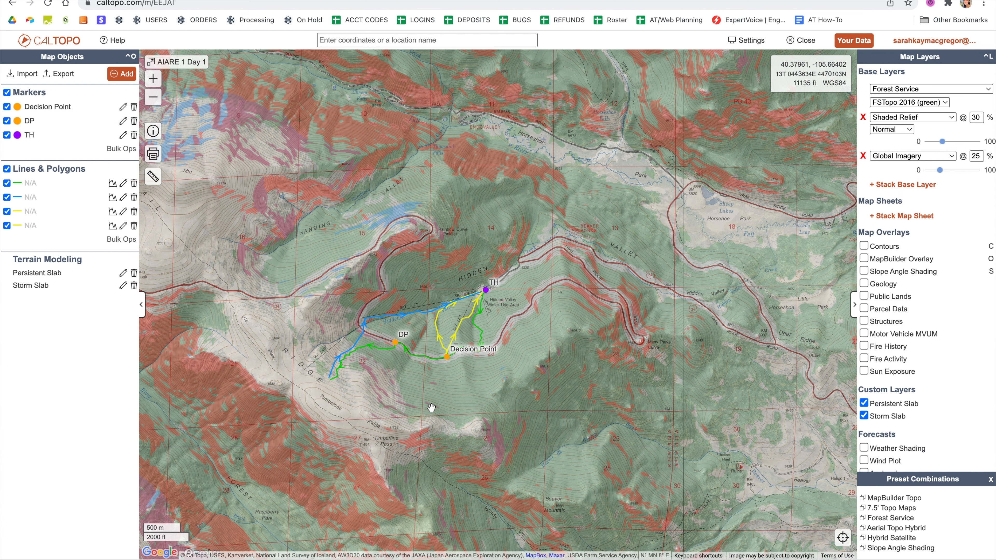
left_click(154, 155)
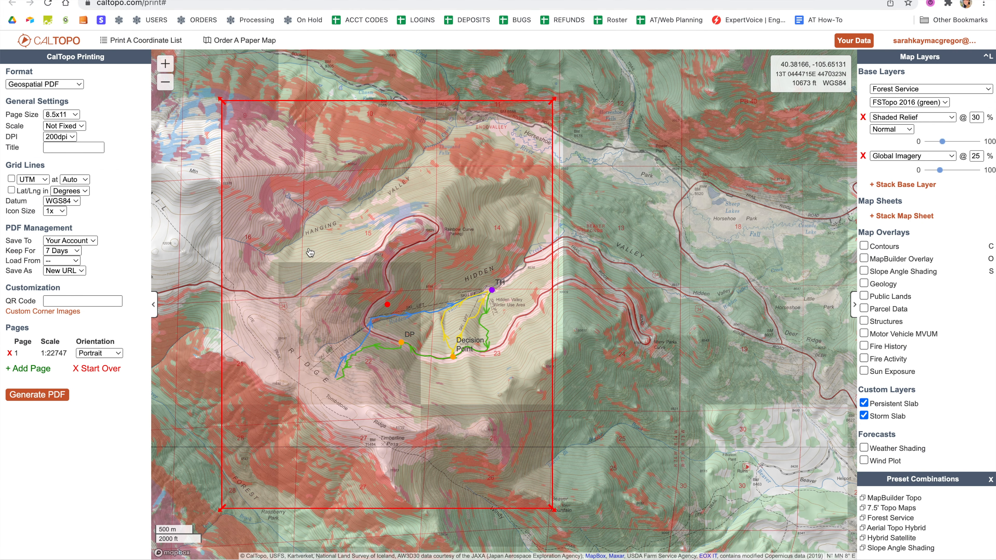
left_click(116, 354)
left_click(116, 365)
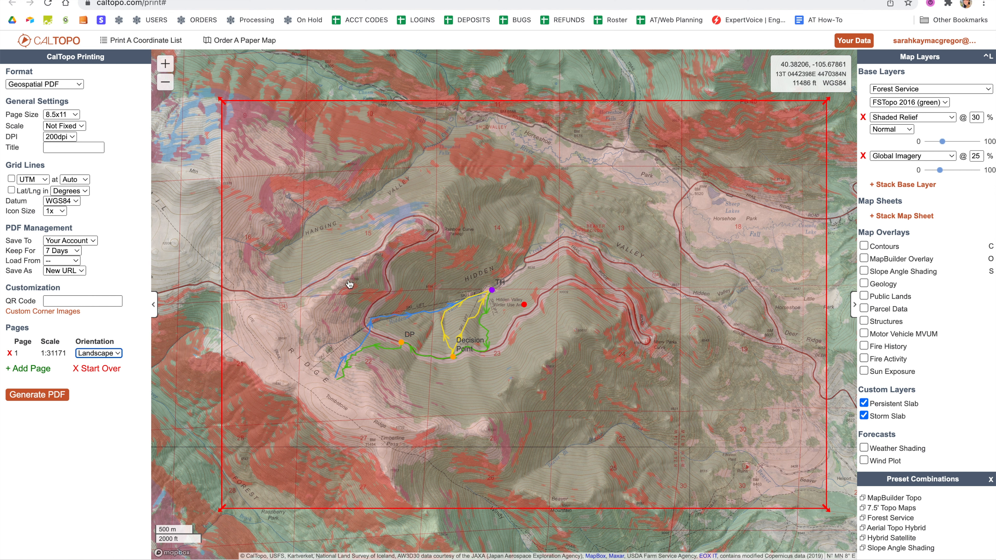
Step: Shrink the print area around the tour routes to a scale of 1:17276, and briefly preview slope angle shading
left_click_drag(828, 508, 680, 443)
left_click_drag(729, 103, 637, 198)
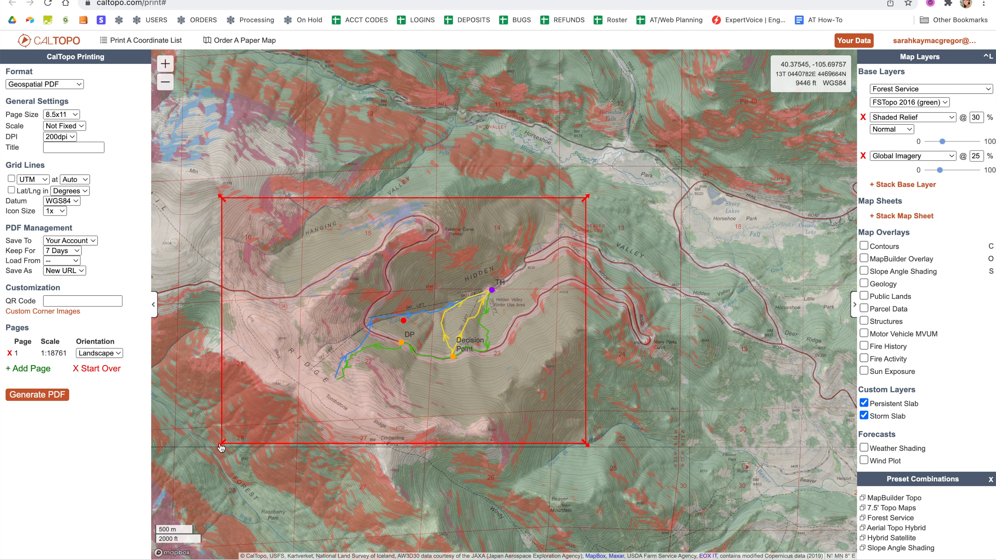
left_click_drag(221, 198, 249, 216)
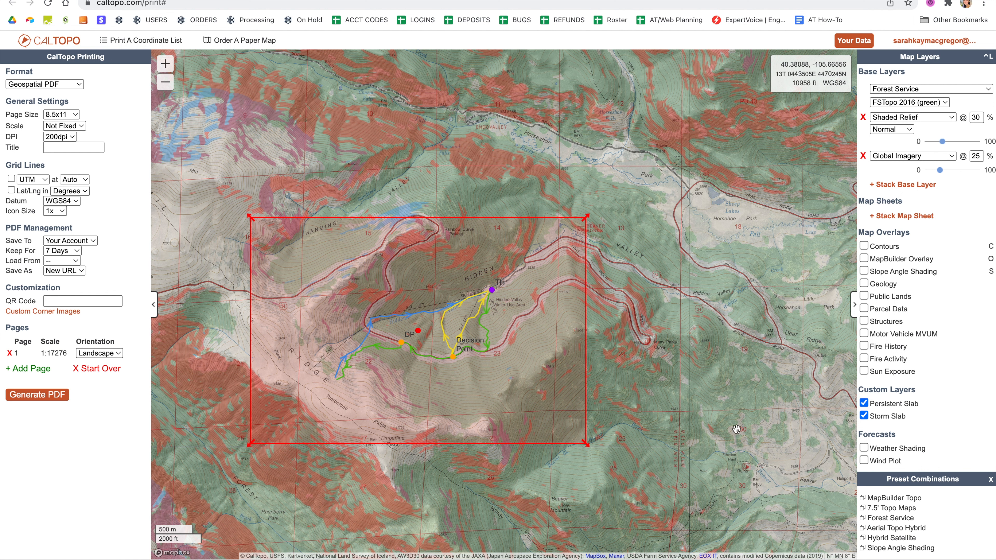
left_click(864, 271)
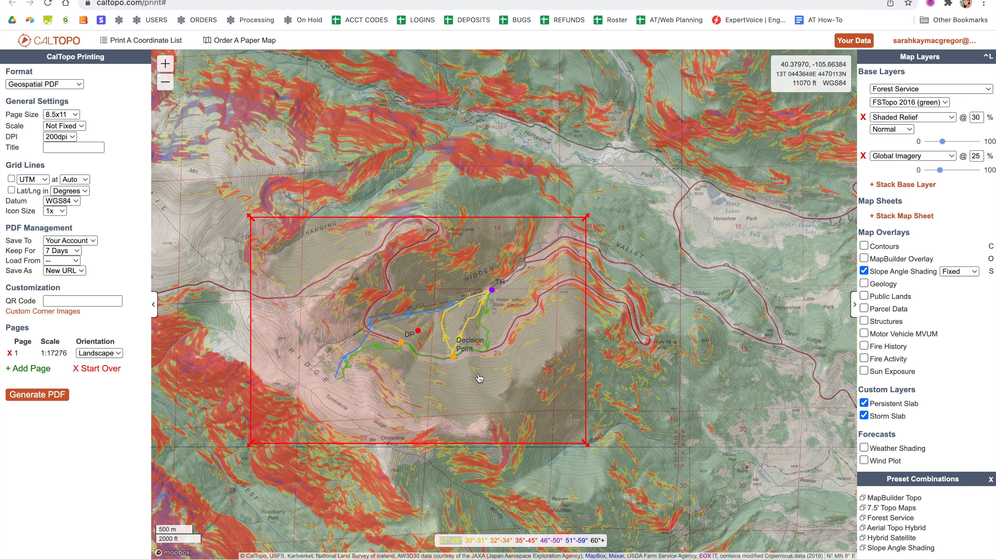
left_click(864, 271)
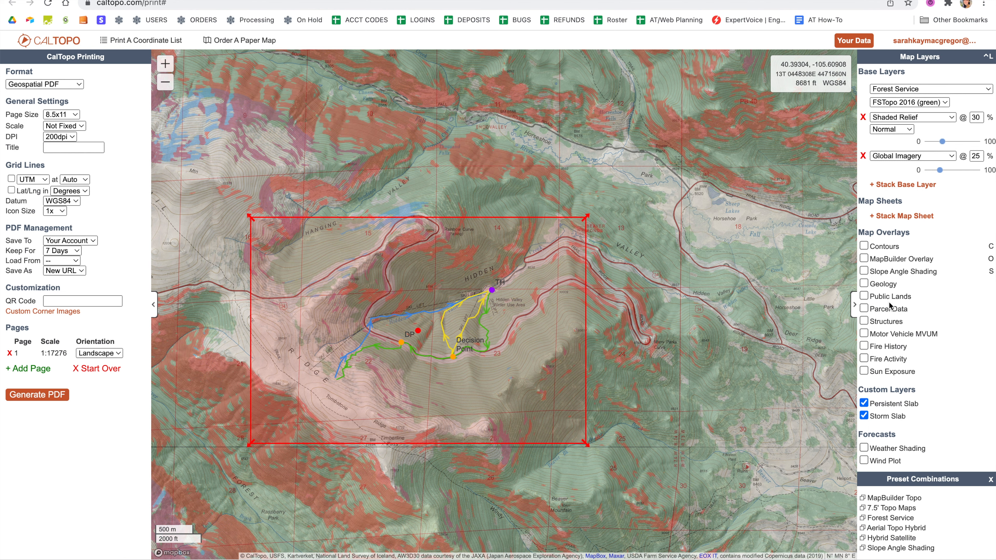
Step: Generate the geospatial PDF of the map and save it to Downloads as EC0AK
left_click(52, 395)
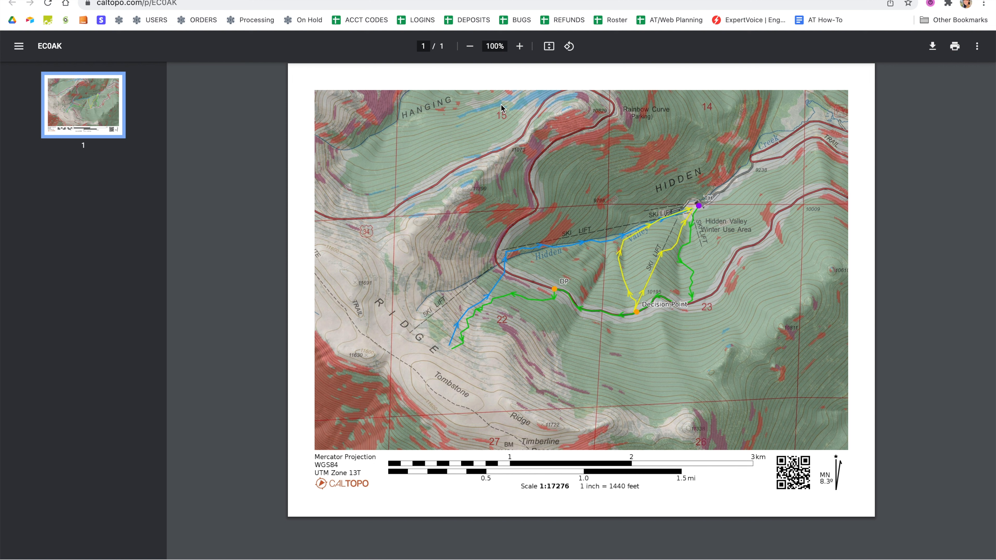
left_click(933, 51)
left_click(677, 388)
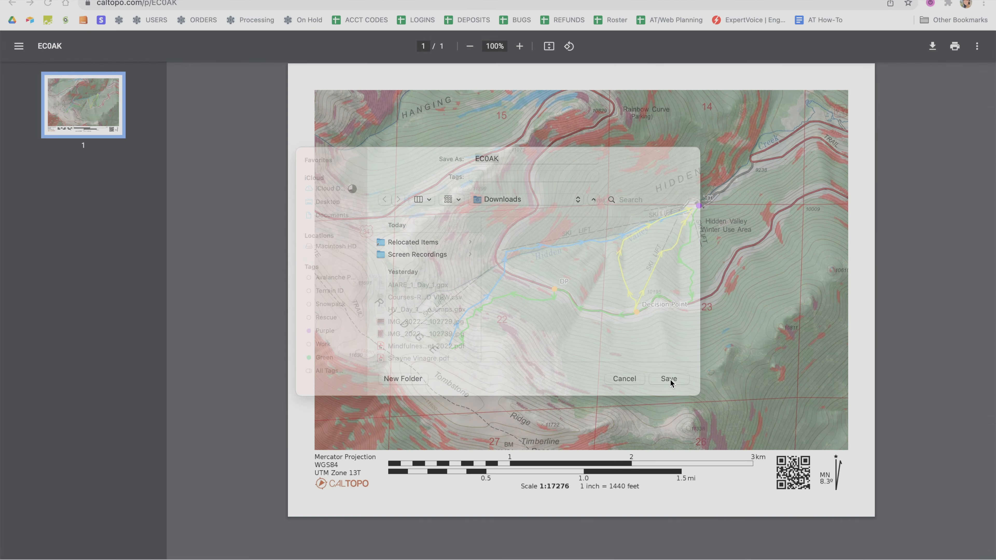
Step: Leave the PDF and the print setup and return to the AIARE 1 Day 1 map
left_click(205, 4)
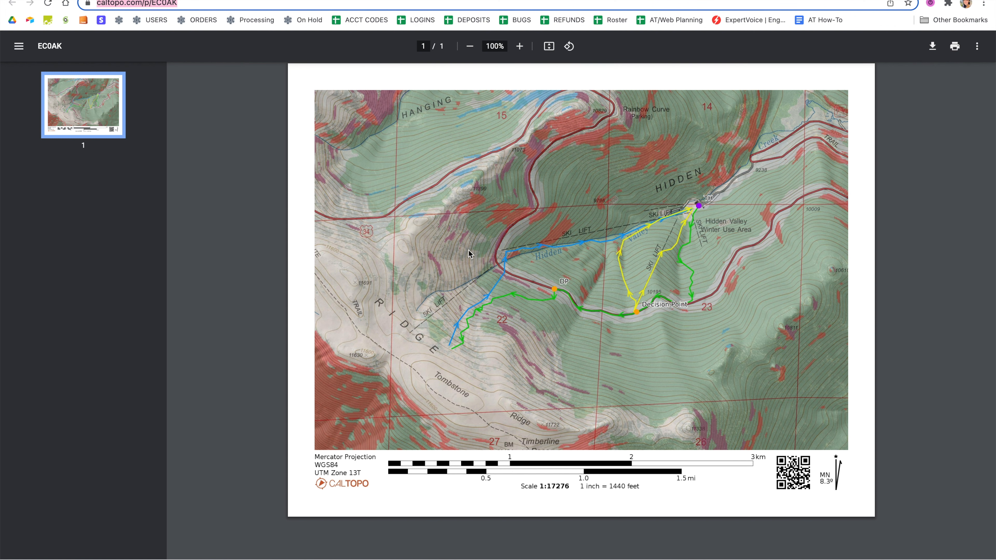
left_click(257, 0)
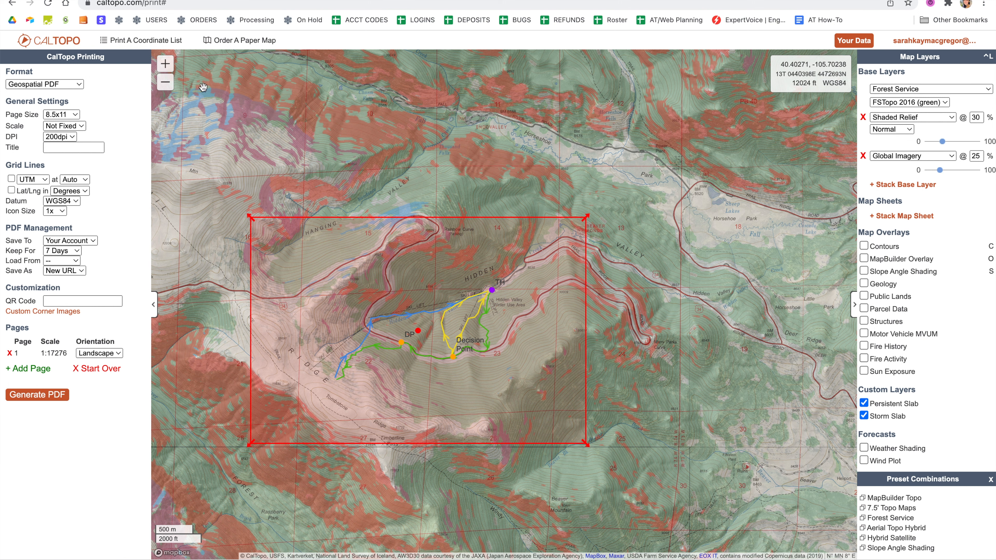
key("super+w")
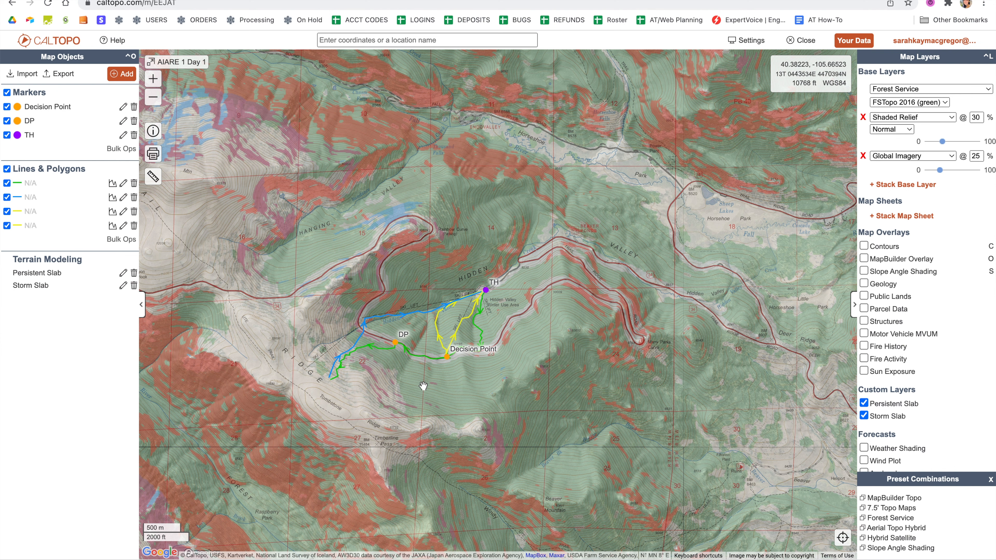
Step: Export all of the map's markers and route lines in the GPX (handheld GPSs) format
scroll(444, 366, "down", 1)
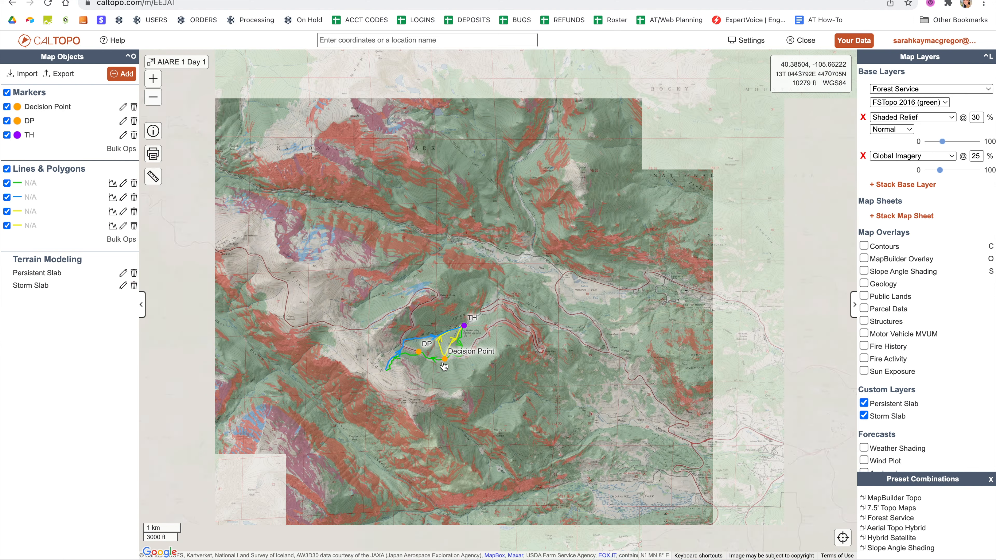
scroll(444, 366, "up", 2)
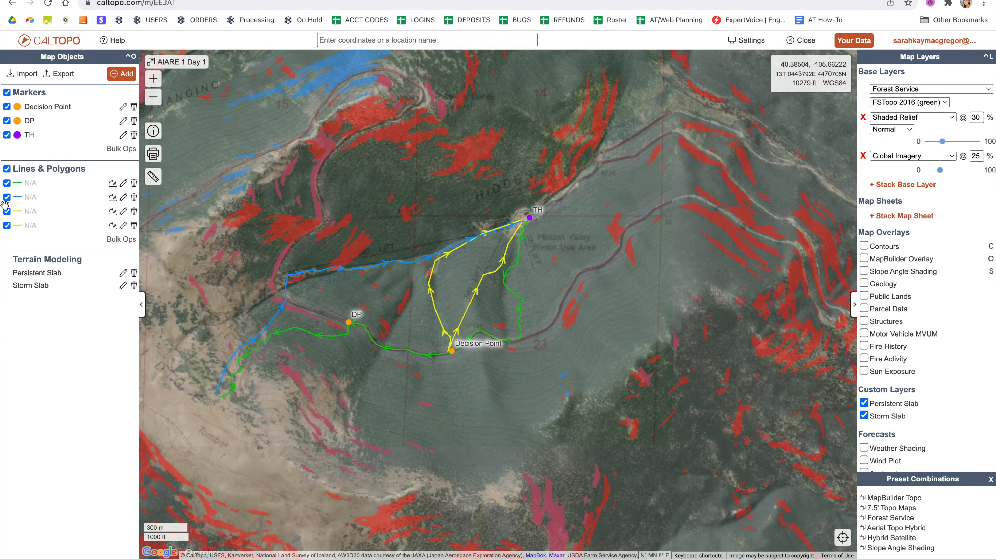
left_click(59, 74)
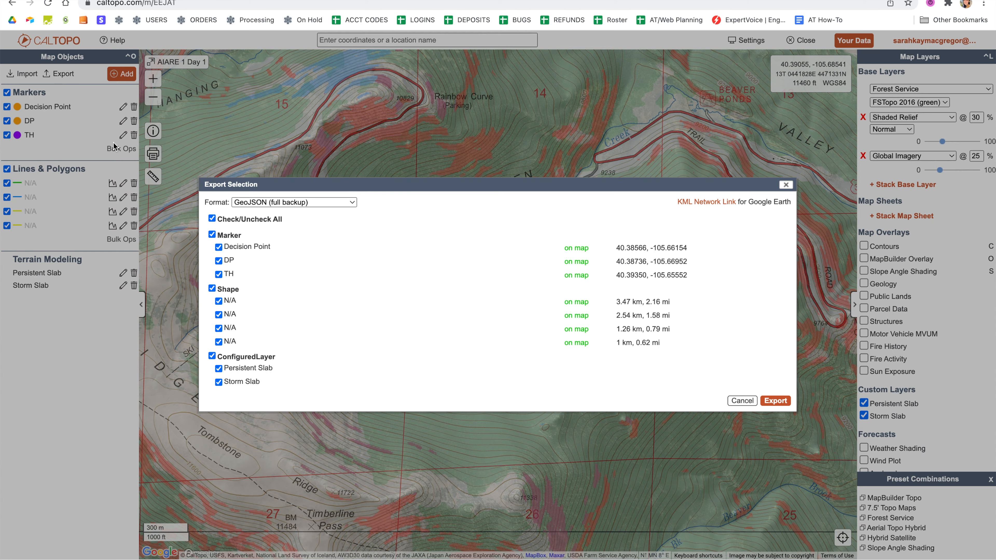
left_click(290, 202)
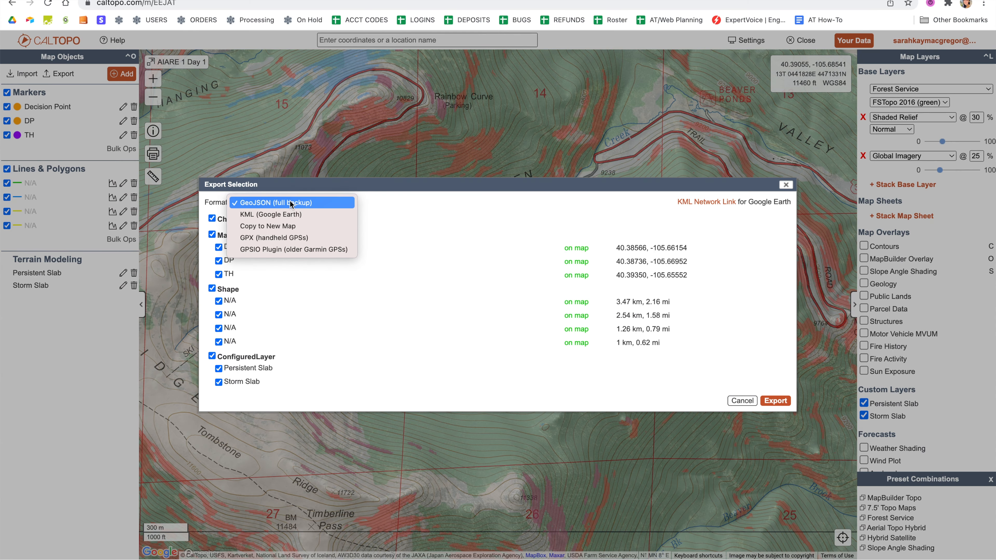
left_click(295, 238)
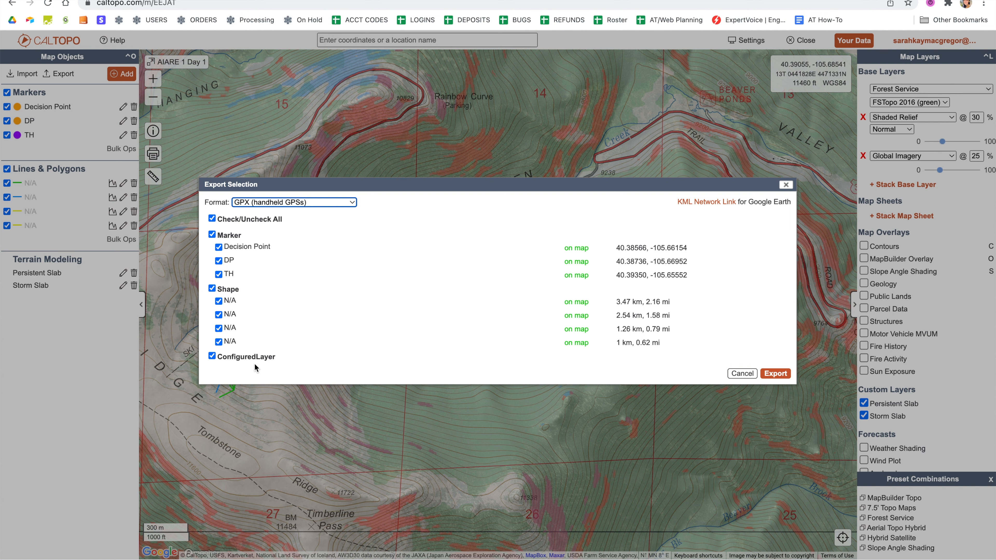
left_click(315, 203)
left_click(287, 169)
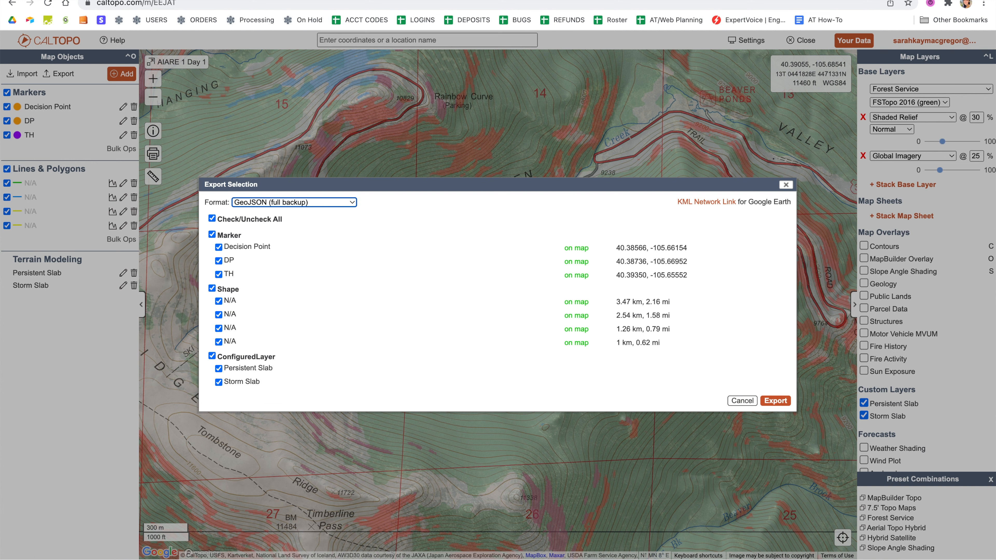
left_click(303, 203)
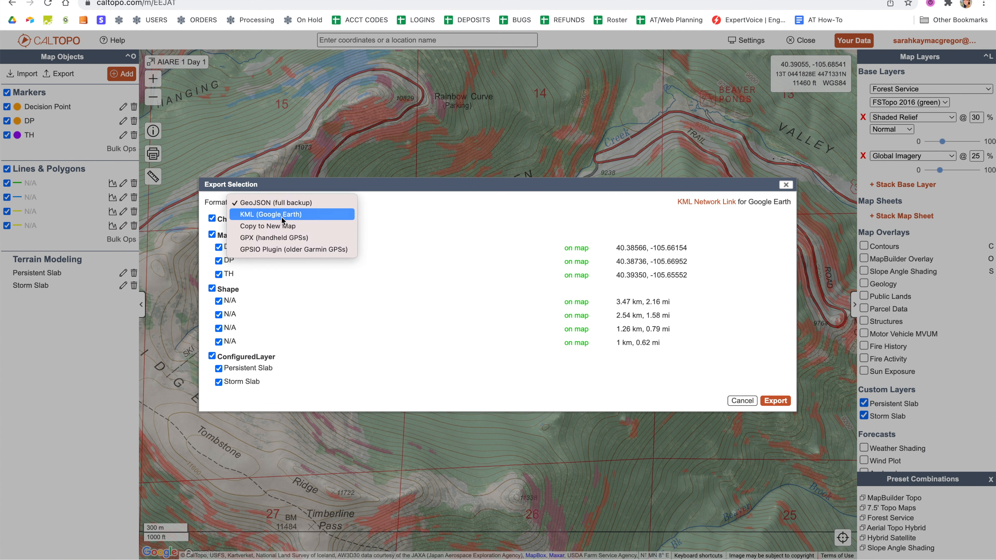
left_click(279, 238)
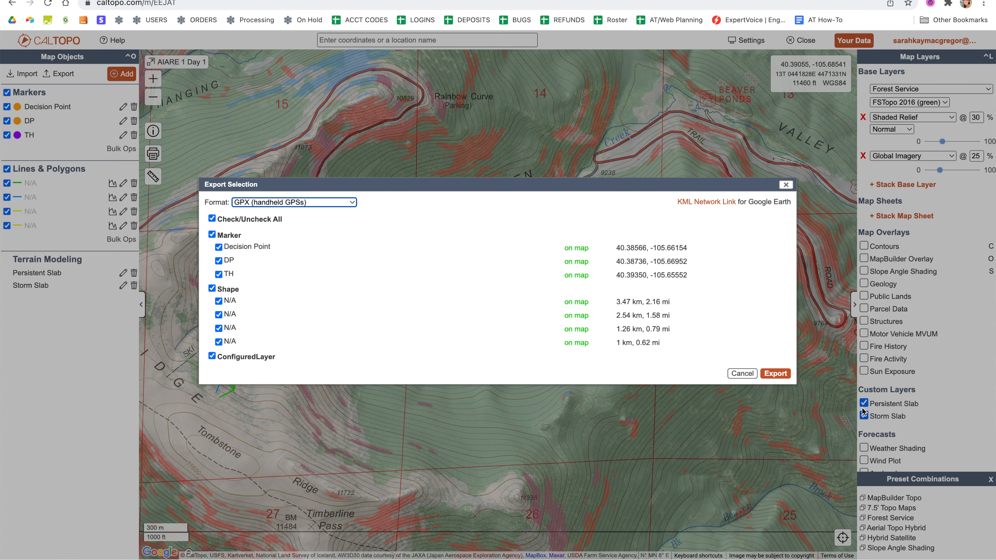
left_click(775, 373)
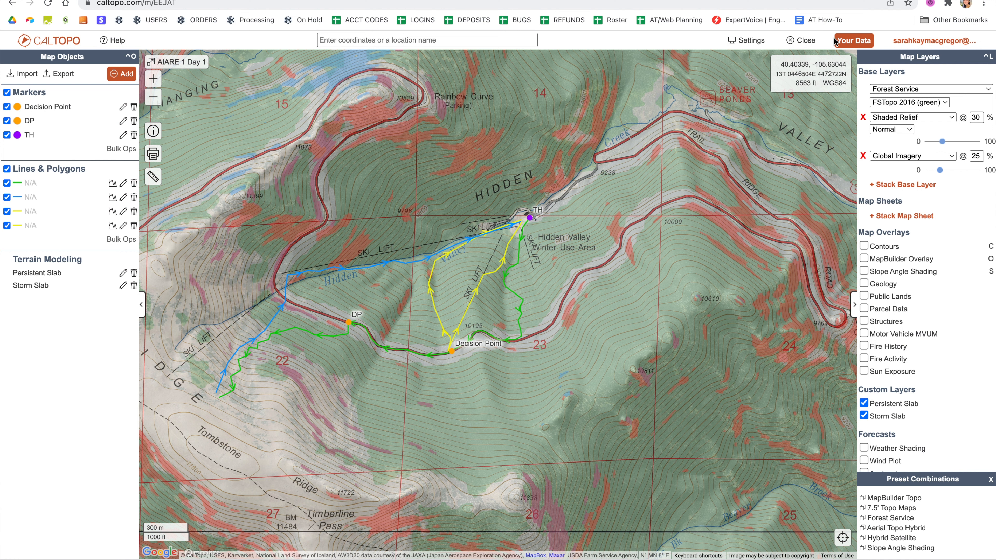
Step: Create a shareable link to the AIARE 1 Day 1 map with the access type set to Update
left_click(154, 131)
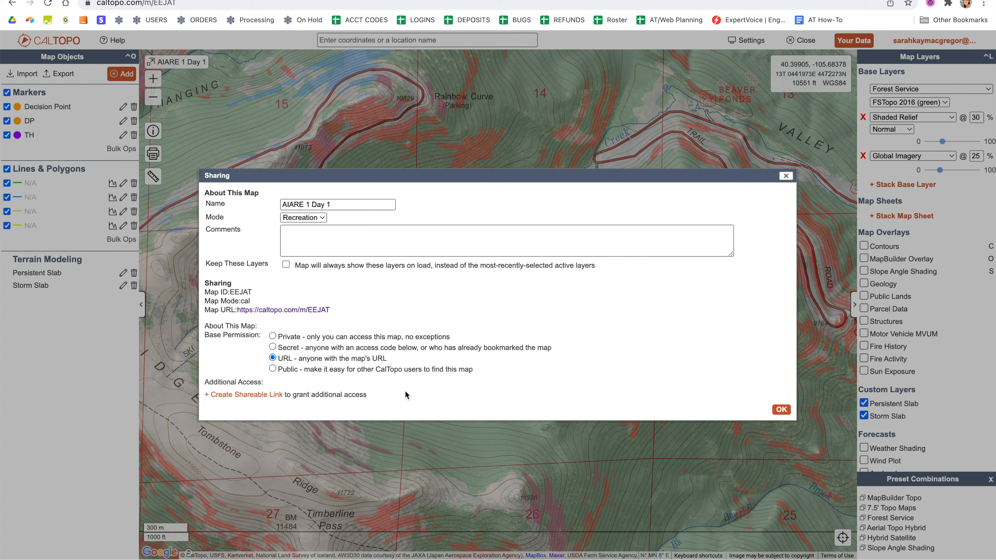
left_click(242, 396)
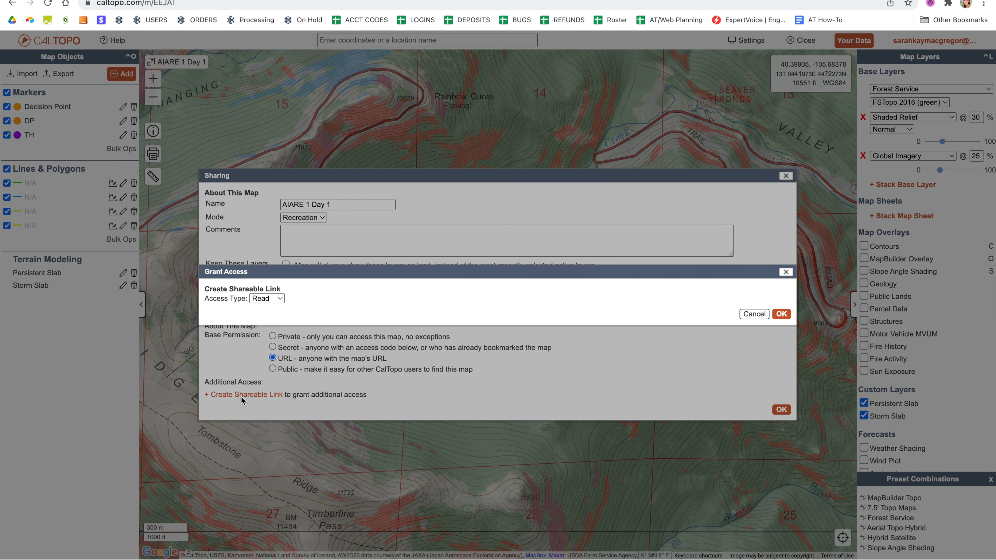
left_click(270, 301)
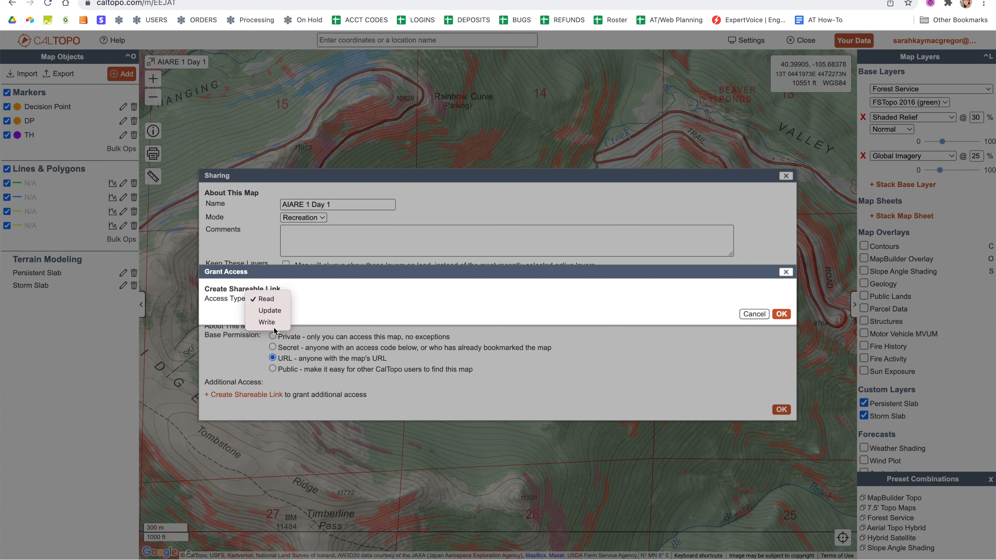
left_click(274, 299)
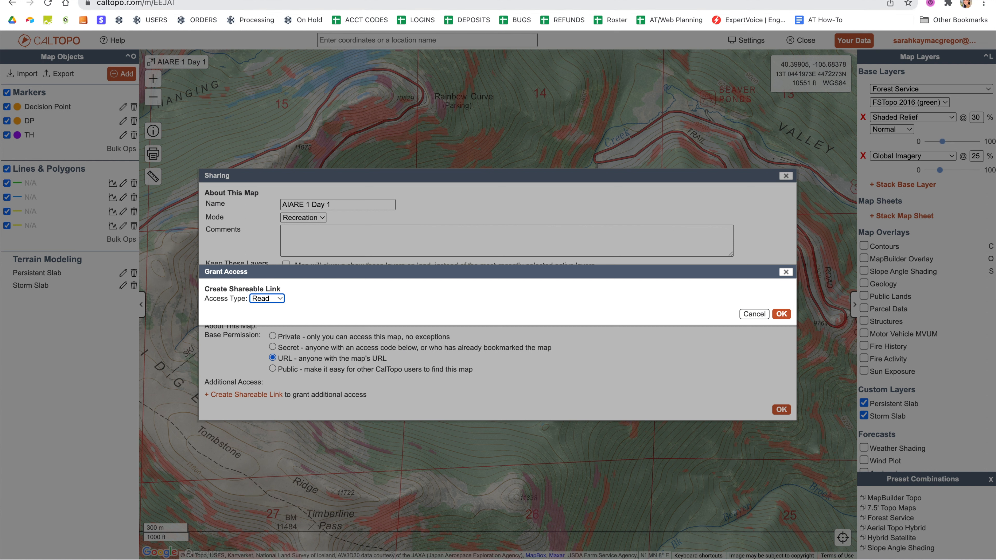
left_click(280, 300)
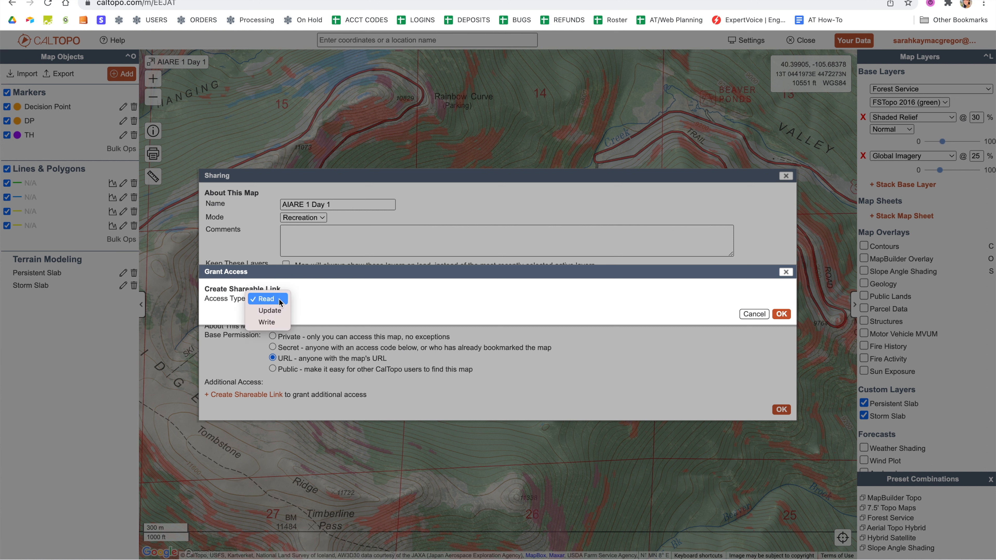
left_click(279, 311)
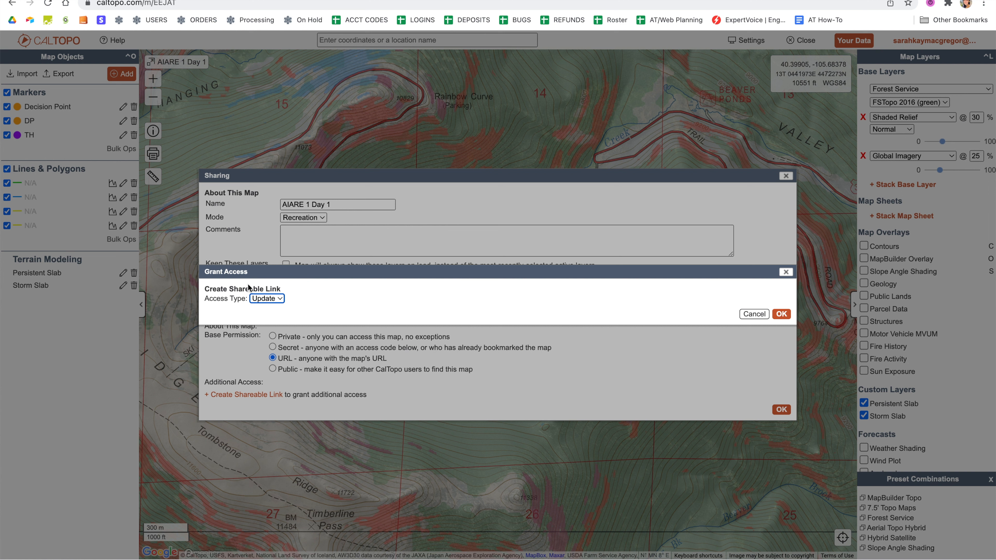
left_click(282, 299)
left_click(275, 310)
left_click(283, 302)
left_click(280, 291)
left_click(782, 315)
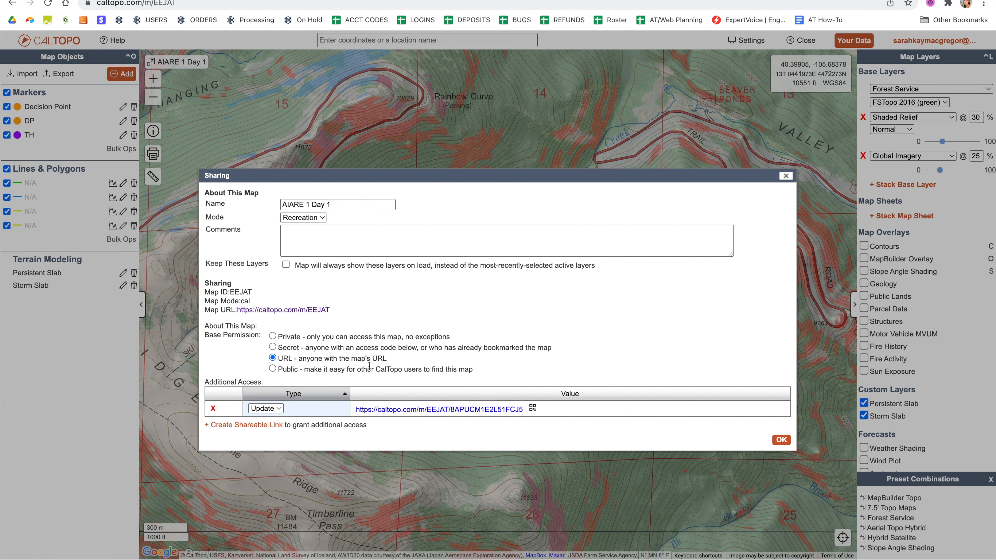
Step: Display the QR code for the map's Update link, return to the sharing settings, and display the code again
left_click(534, 408)
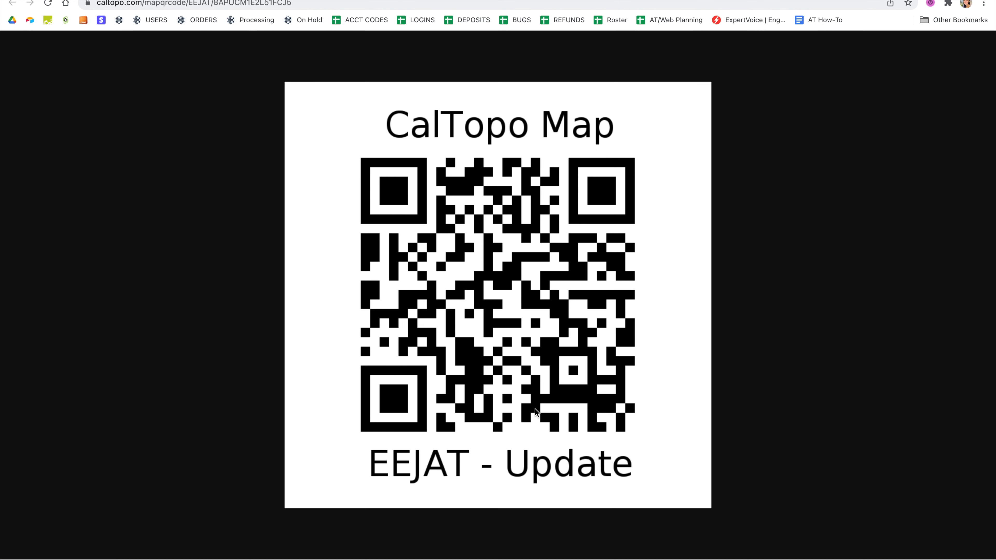
left_click(165, 0)
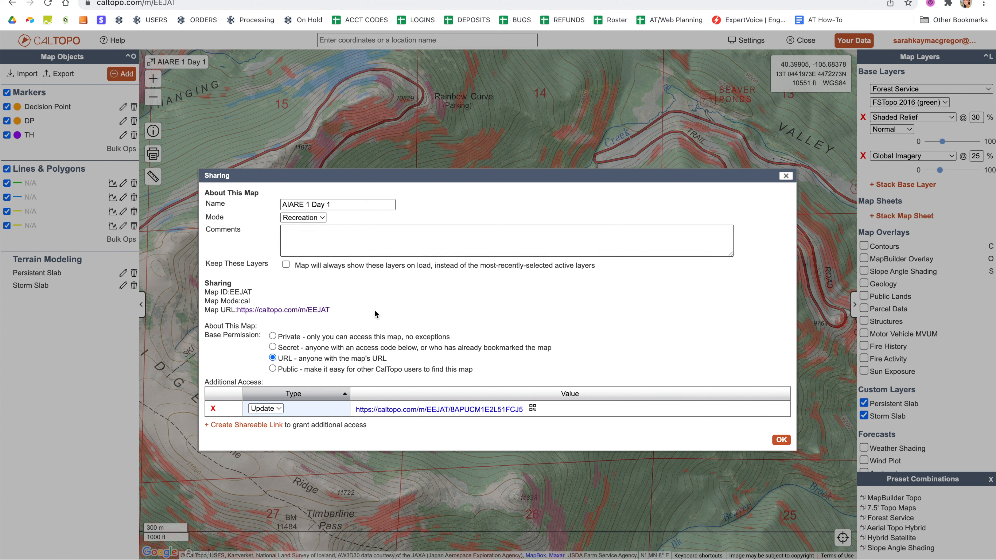
left_click(535, 408)
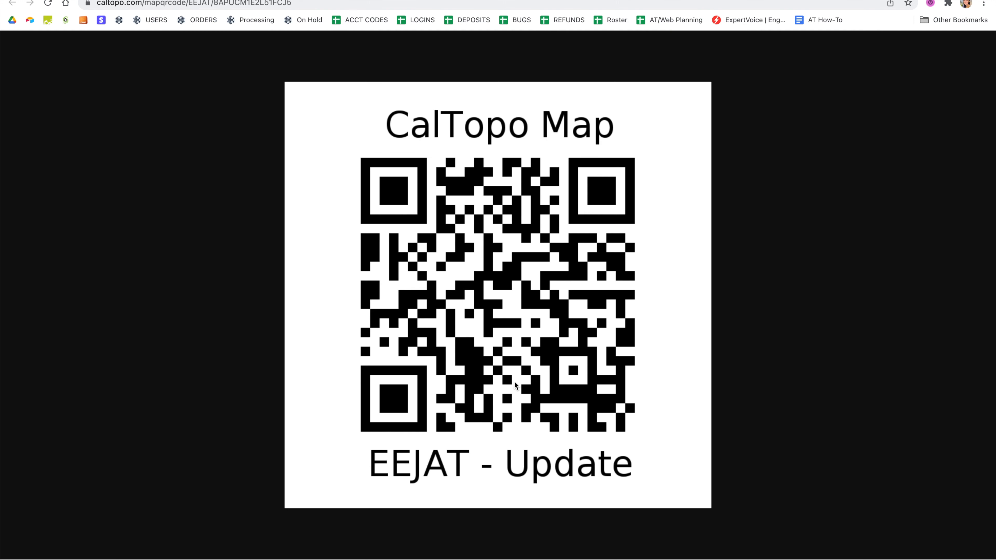